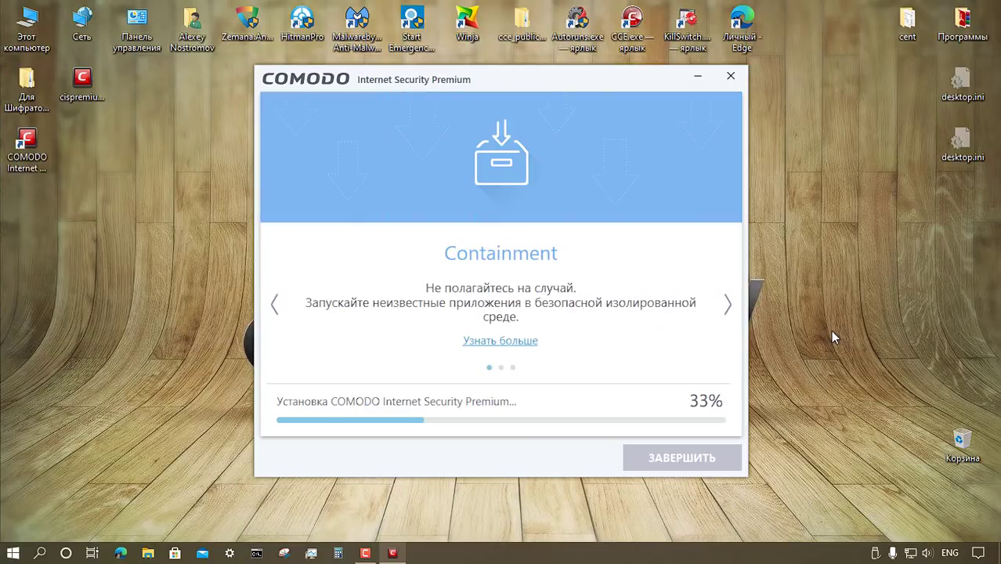
# Step: Finish installing COMODO Internet Security Premium and close the completed update report
pyautogui.click(654, 465)
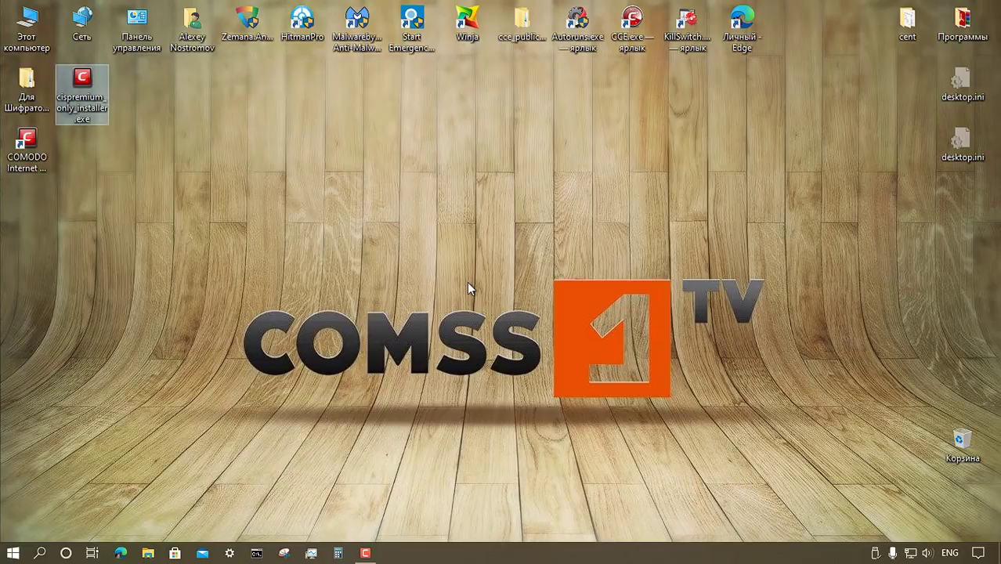
pyautogui.click(329, 357)
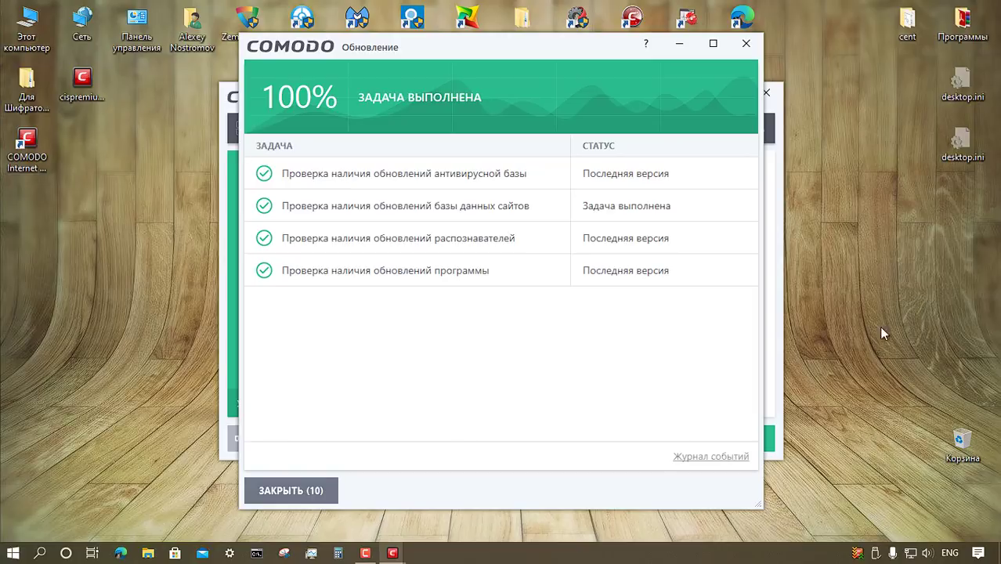
pyautogui.click(311, 490)
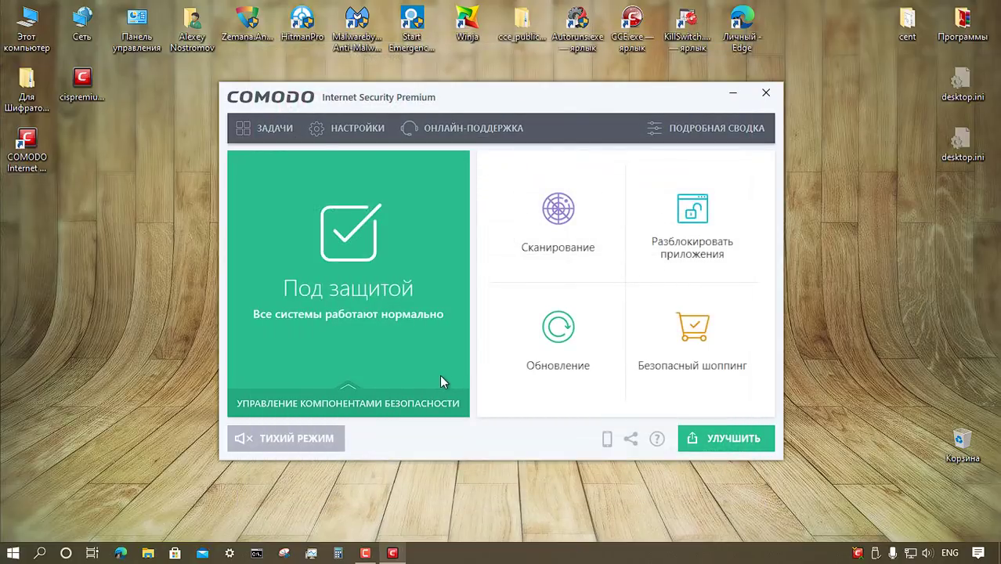
# Step: Look over the COMODO settings and minimise the main program window
pyautogui.click(321, 130)
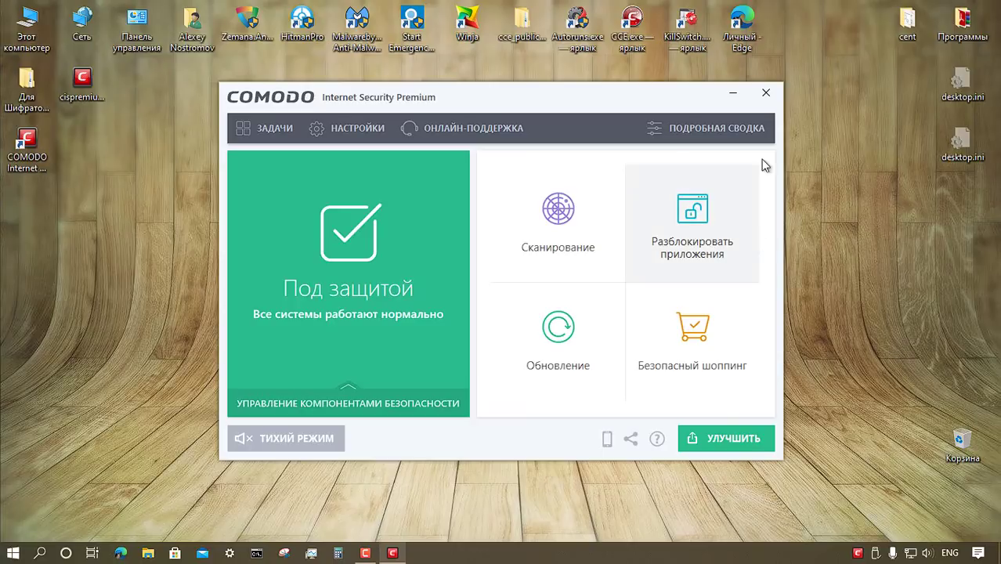
pyautogui.click(732, 92)
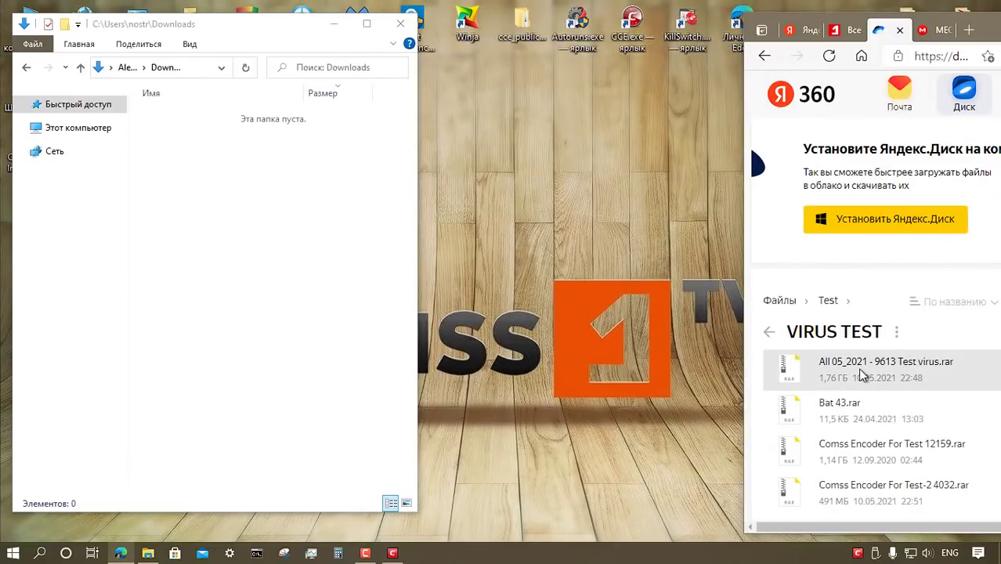
# Step: Download All 05_2021 - 9613 Test virus.rar, Comss Encoder For Test 12159.rar and Comss Encoder For Test-2 4032.rar from the VIRUS TEST folder
pyautogui.click(861, 375)
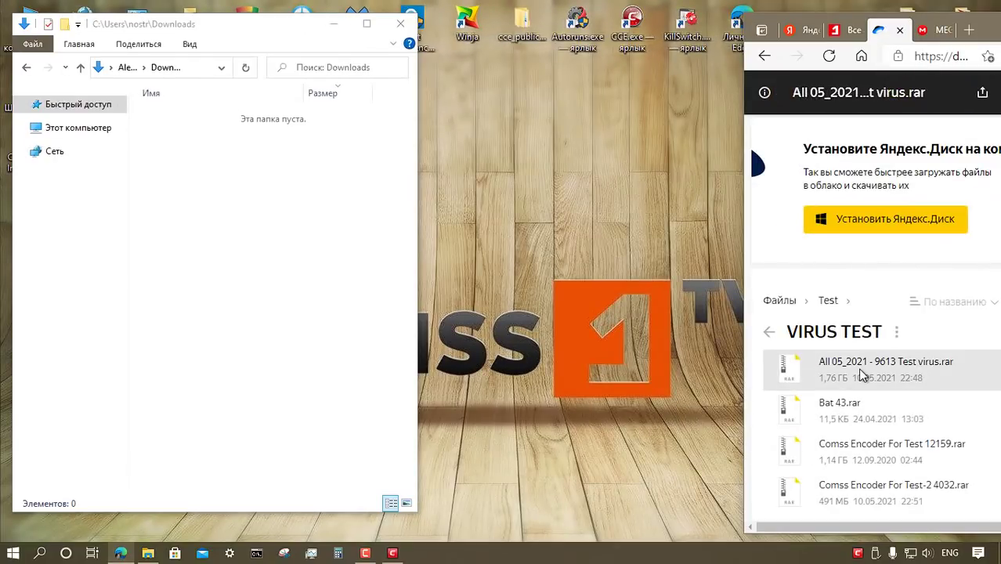
pyautogui.rightClick(861, 375)
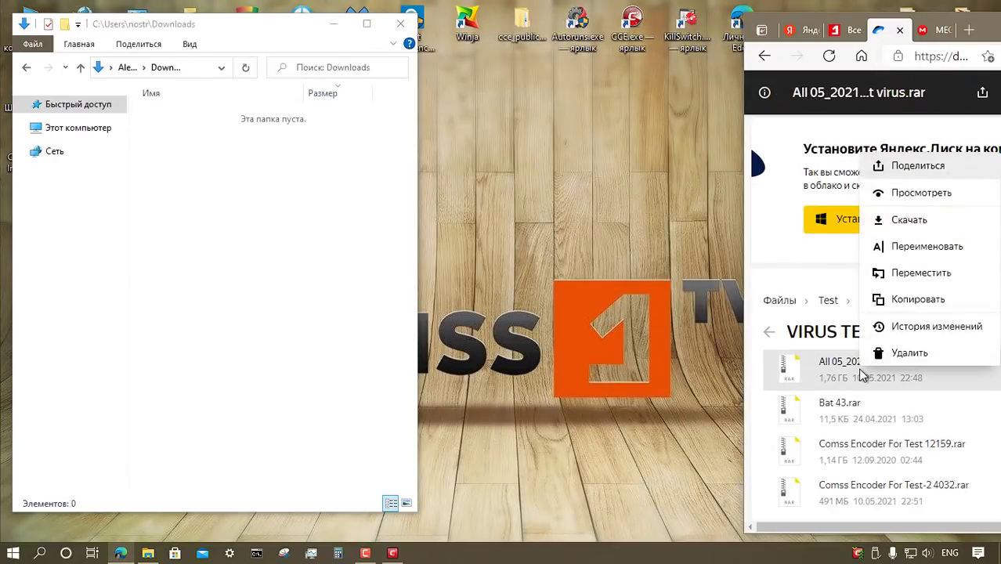
pyautogui.click(913, 222)
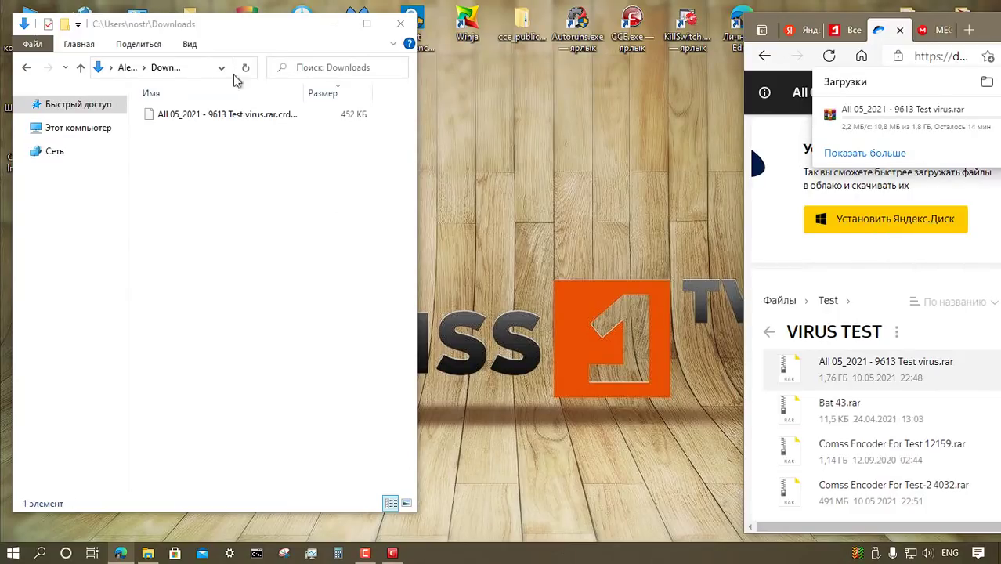
pyautogui.click(859, 454)
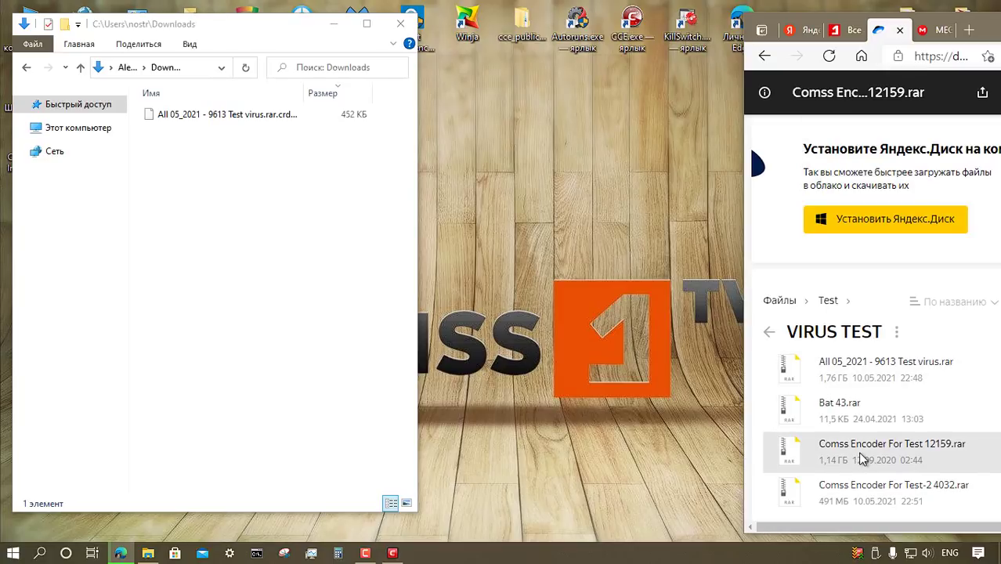
pyautogui.rightClick(857, 451)
pyautogui.click(896, 301)
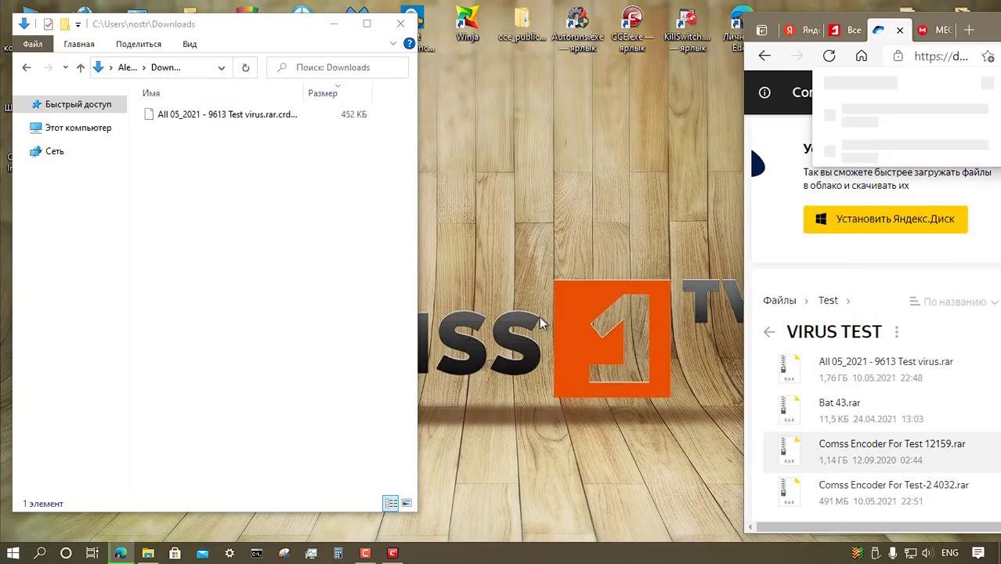
pyautogui.click(886, 493)
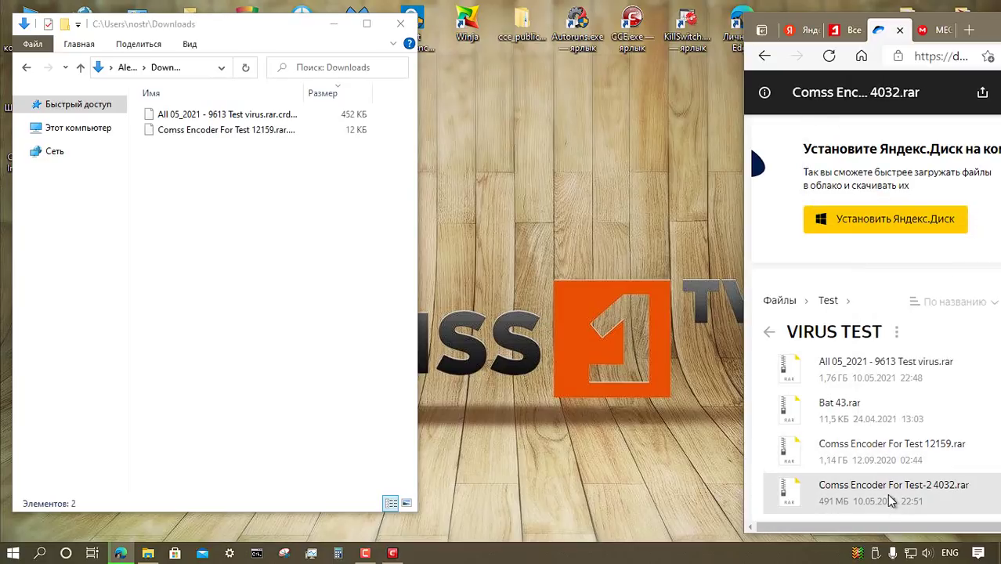
pyautogui.rightClick(890, 501)
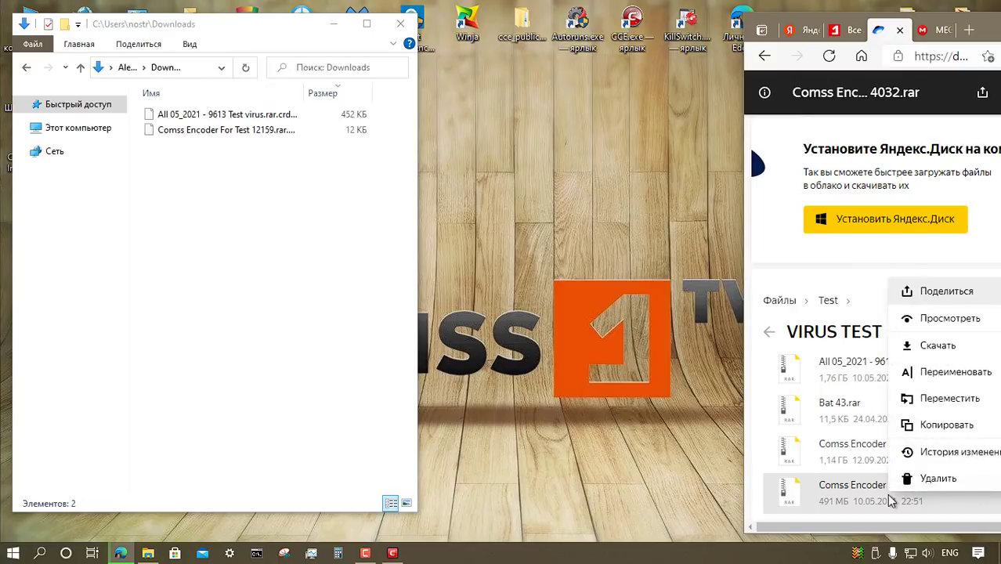
pyautogui.click(931, 348)
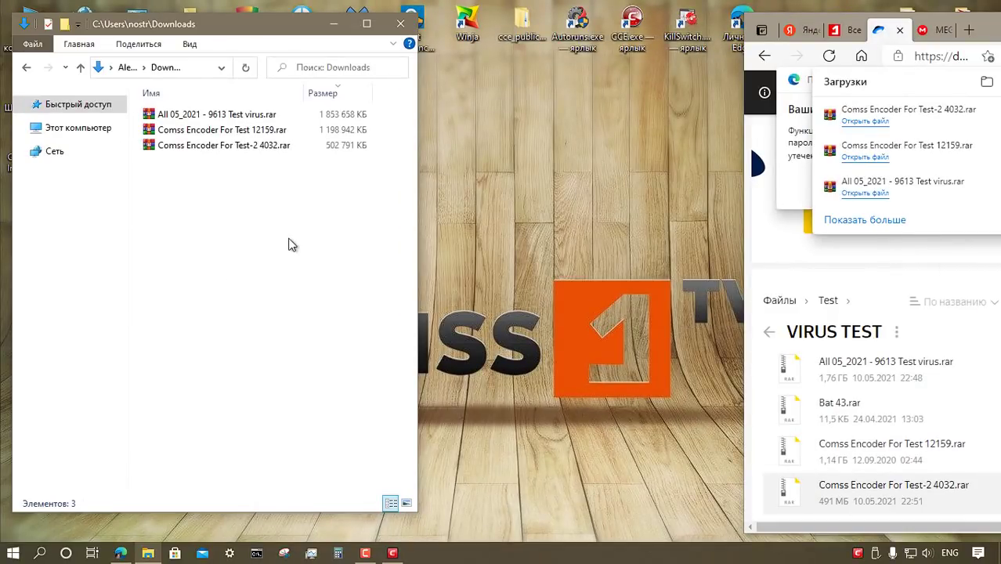
# Step: Extract All 05_2021 - 9613 Test virus.rar into a folder of the same name, entering the archive password
pyautogui.click(220, 116)
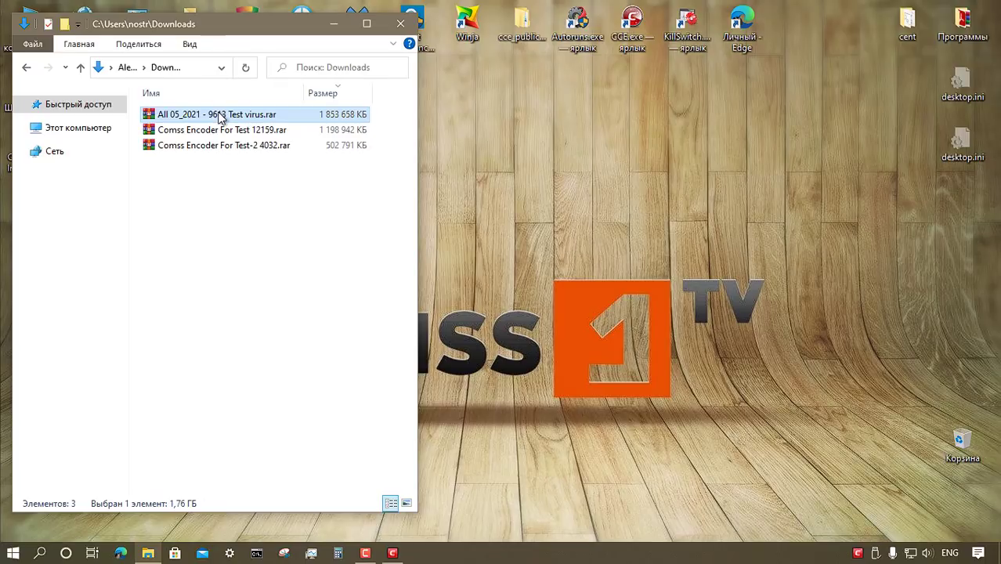
pyautogui.rightClick(220, 116)
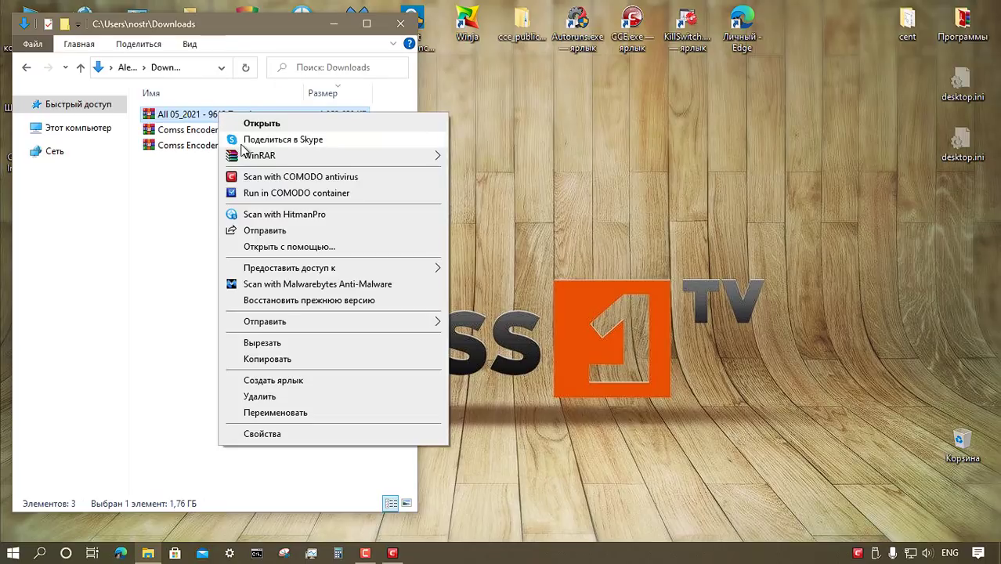
pyautogui.moveTo(313, 155)
pyautogui.click(537, 213)
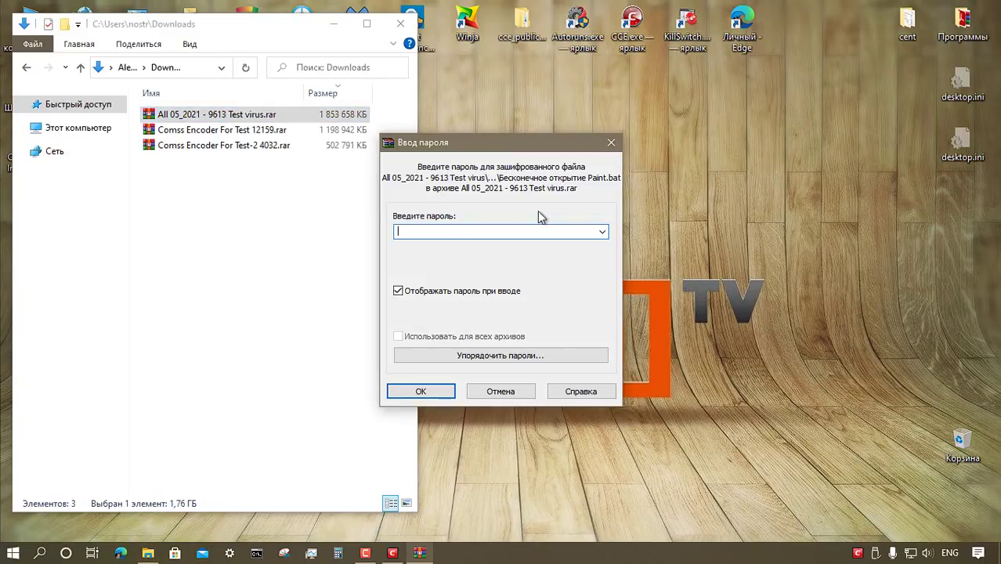
pyautogui.press('Return')
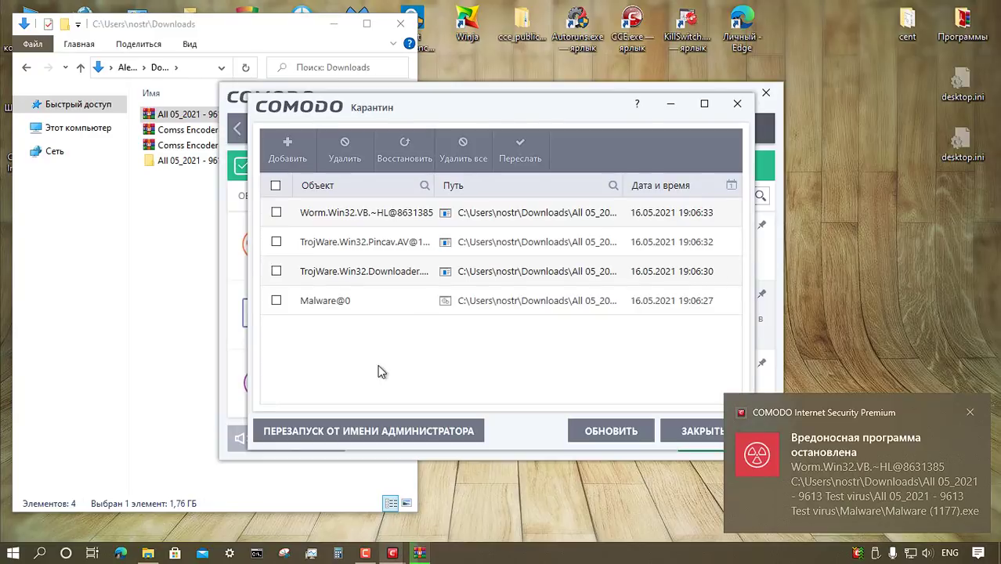
# Step: Refresh the COMODO quarantine list to check which extracted files have been caught
pyautogui.click(601, 432)
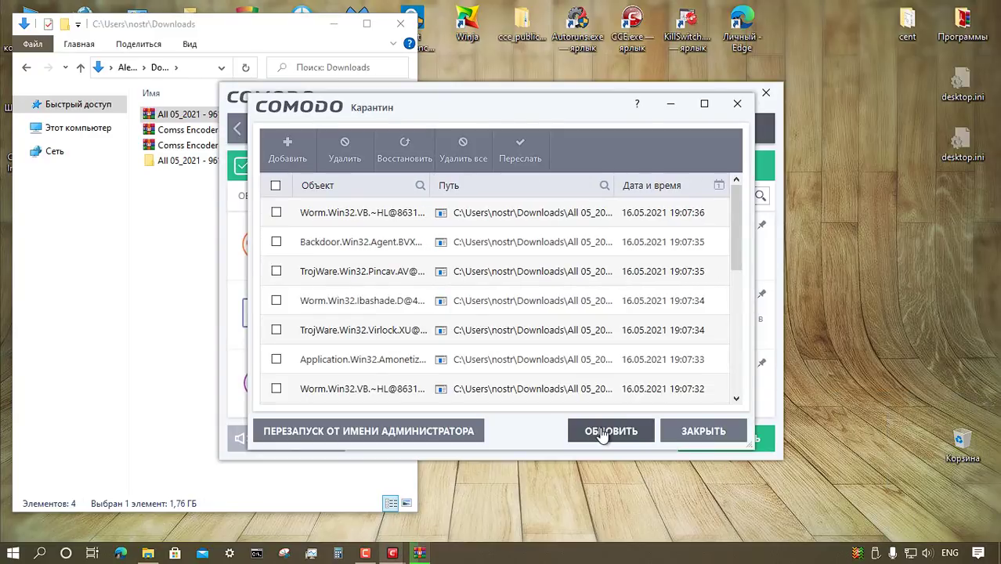
pyautogui.click(601, 433)
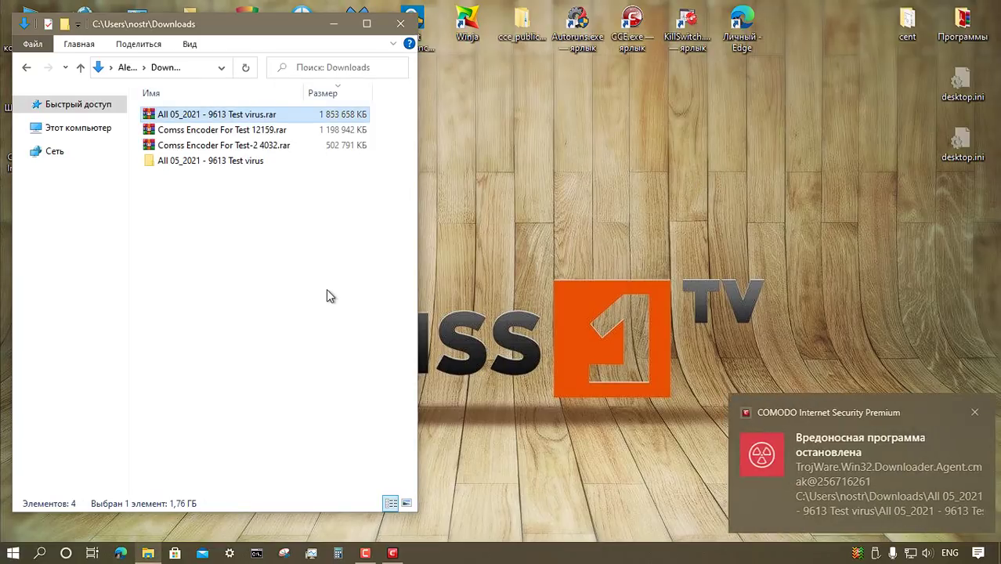
# Step: Extract Comss Encoder For Test 12159.rar into a folder of the same name, entering the archive password
pyautogui.click(233, 135)
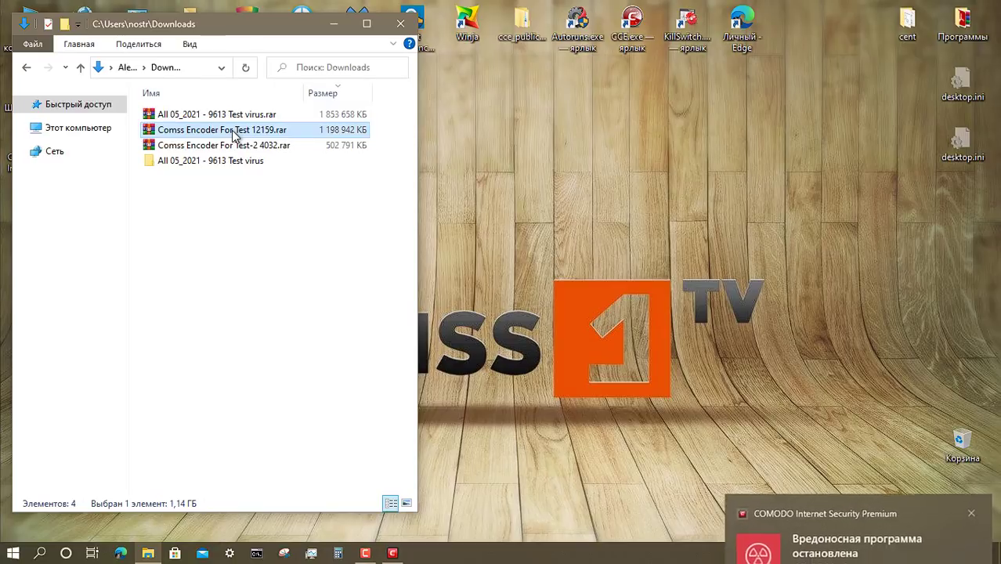
pyautogui.rightClick(232, 134)
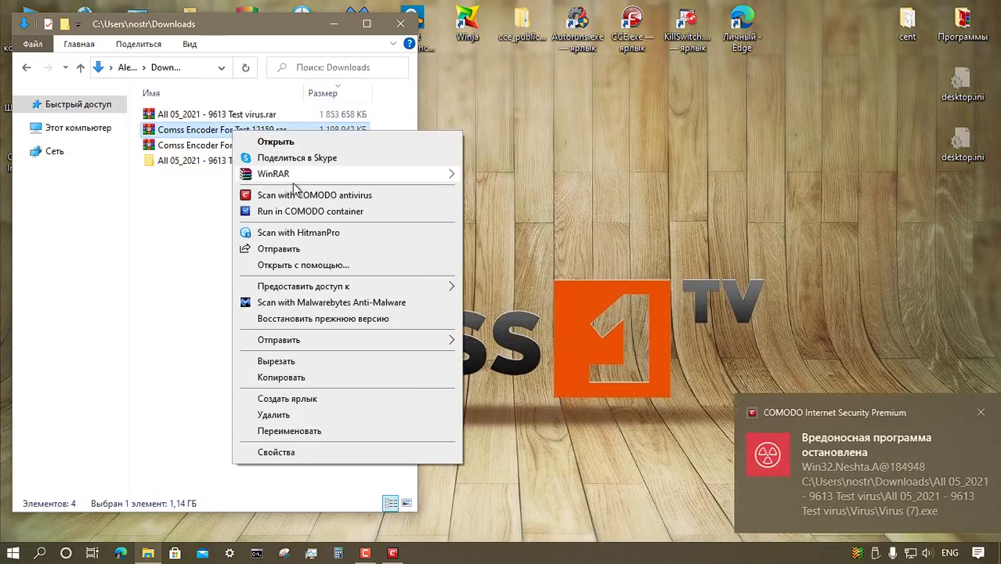
pyautogui.moveTo(296, 176)
pyautogui.click(548, 224)
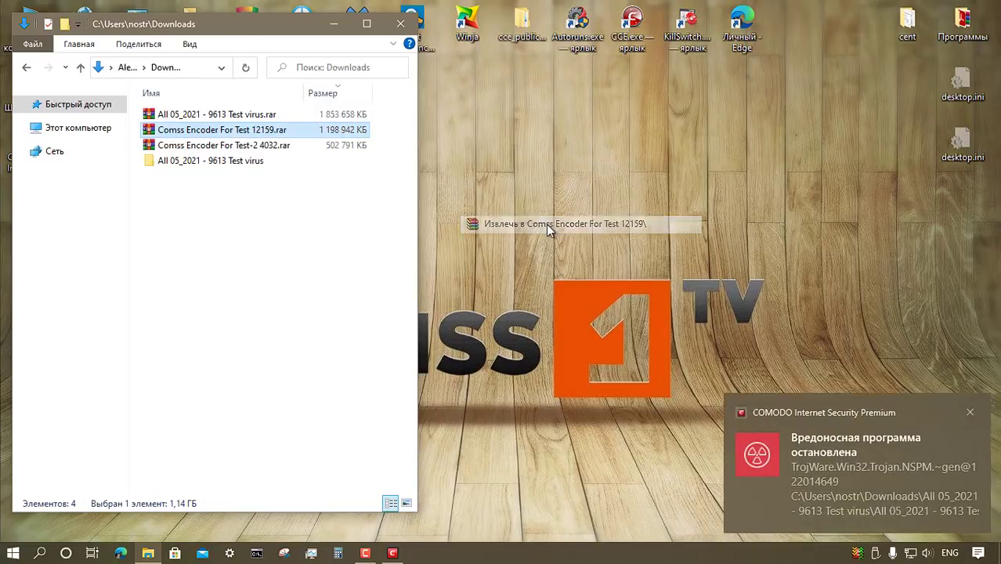
pyautogui.press('Return')
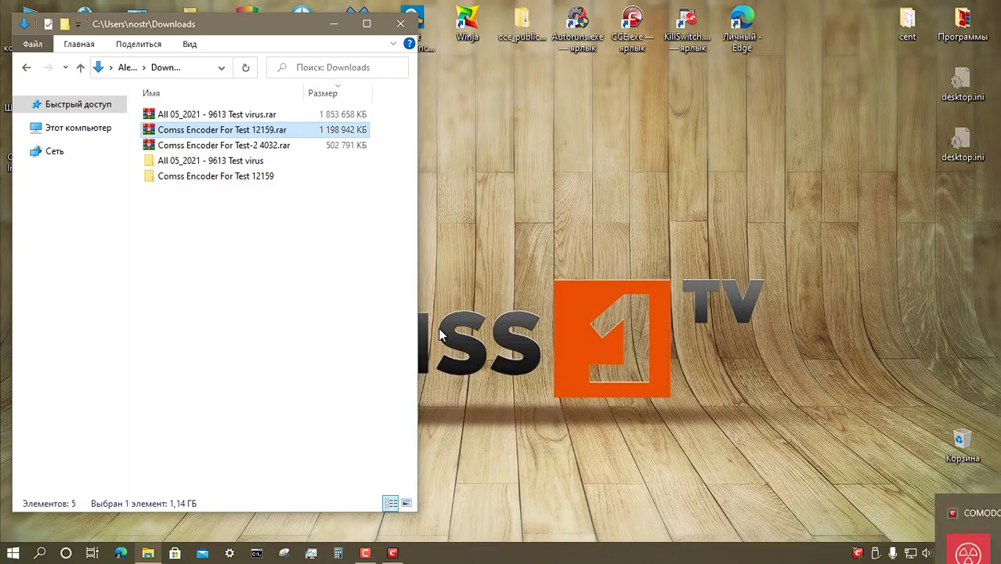
# Step: Extract Comss Encoder For Test-2 4032.rar into a folder of the same name, entering the archive password
pyautogui.click(246, 147)
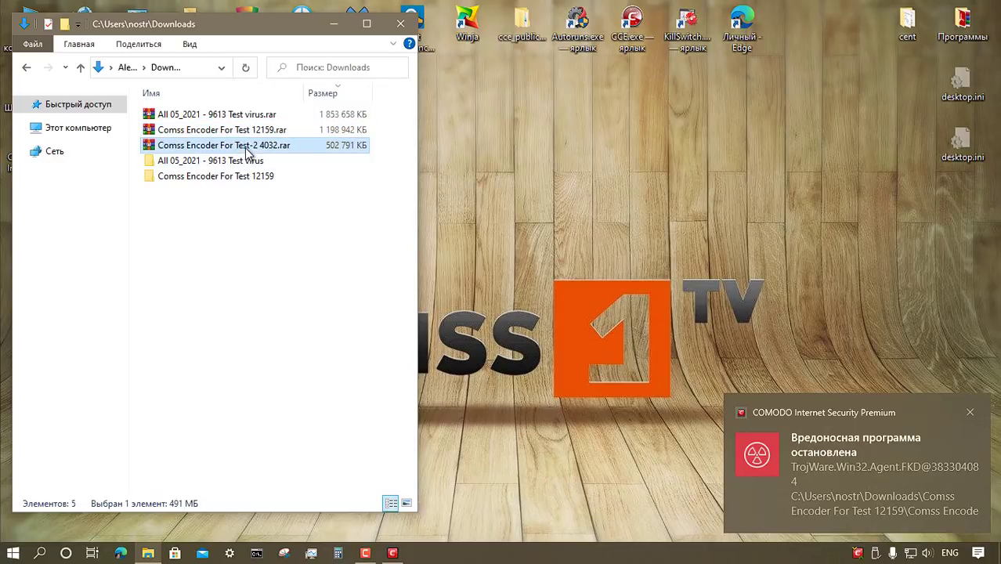
pyautogui.rightClick(246, 150)
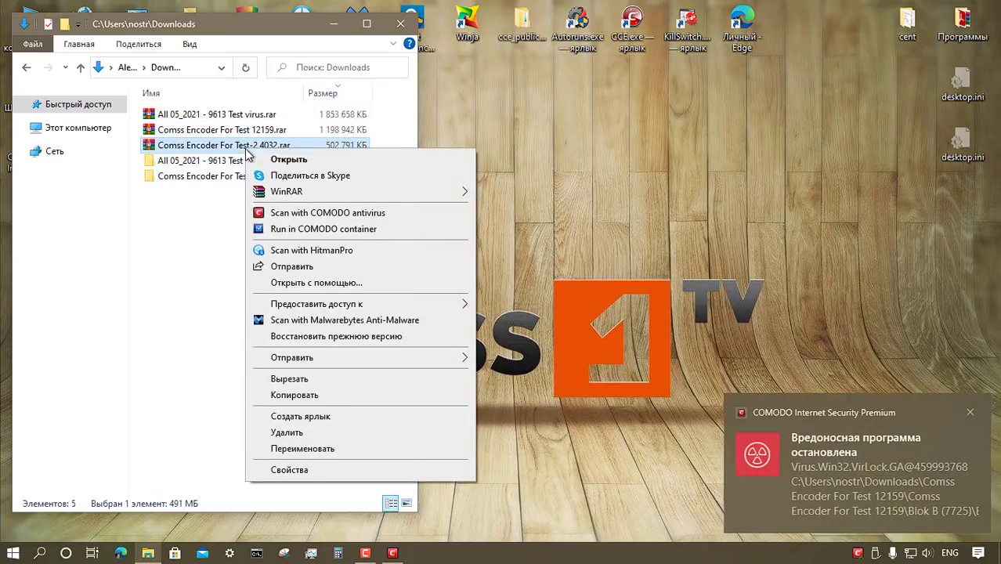
pyautogui.moveTo(296, 194)
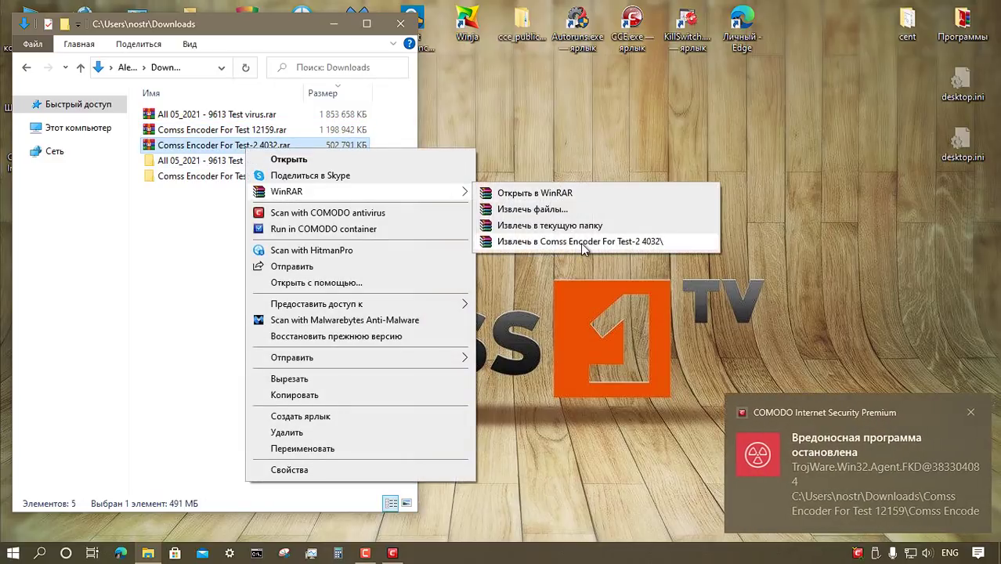
pyautogui.click(580, 244)
pyautogui.press('Return')
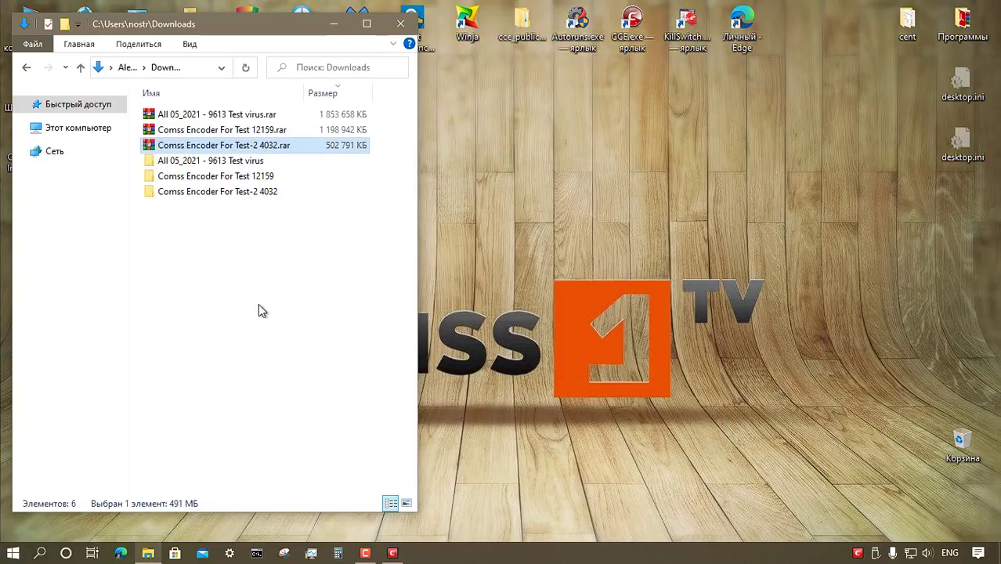
# Step: Move the three .rar archives in the Downloads folder to the recycle bin
pyautogui.click(245, 116)
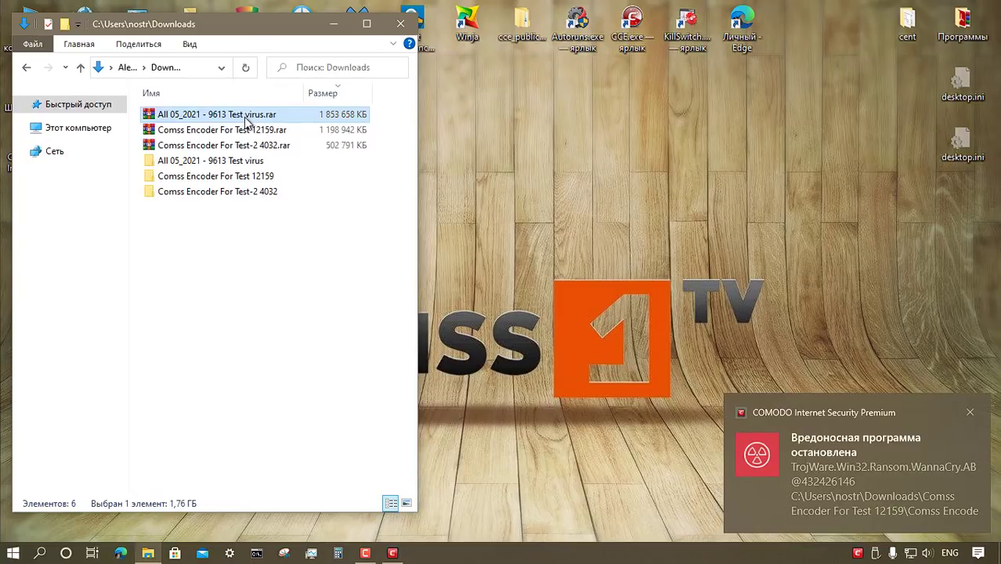
pyautogui.hotkey('shift', 'Down')
pyautogui.hotkey('shift', 'Down')
pyautogui.press('Delete')
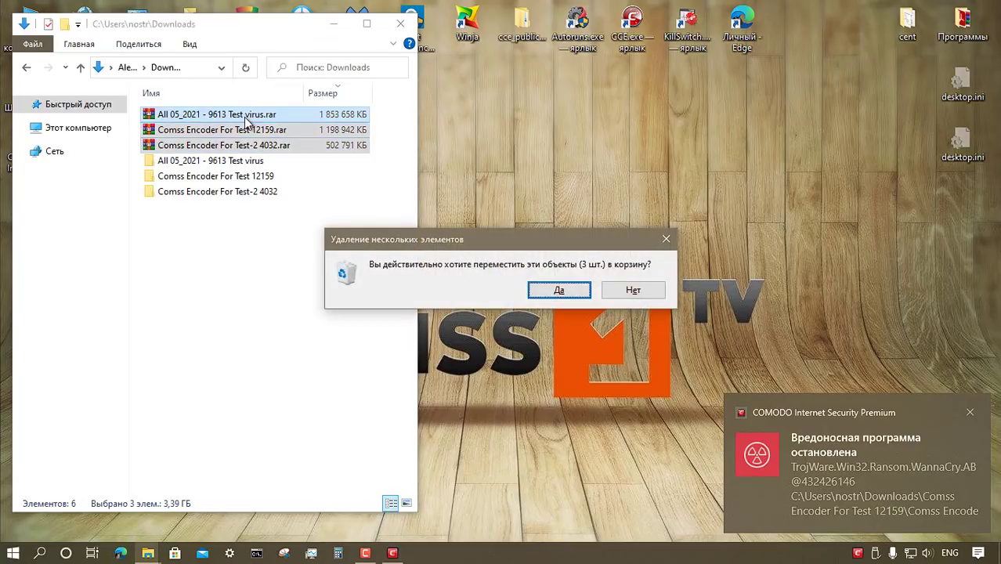
pyautogui.click(558, 290)
# Step: Scan all three extracted folders in Downloads with COMODO antivirus
pyautogui.click(346, 147)
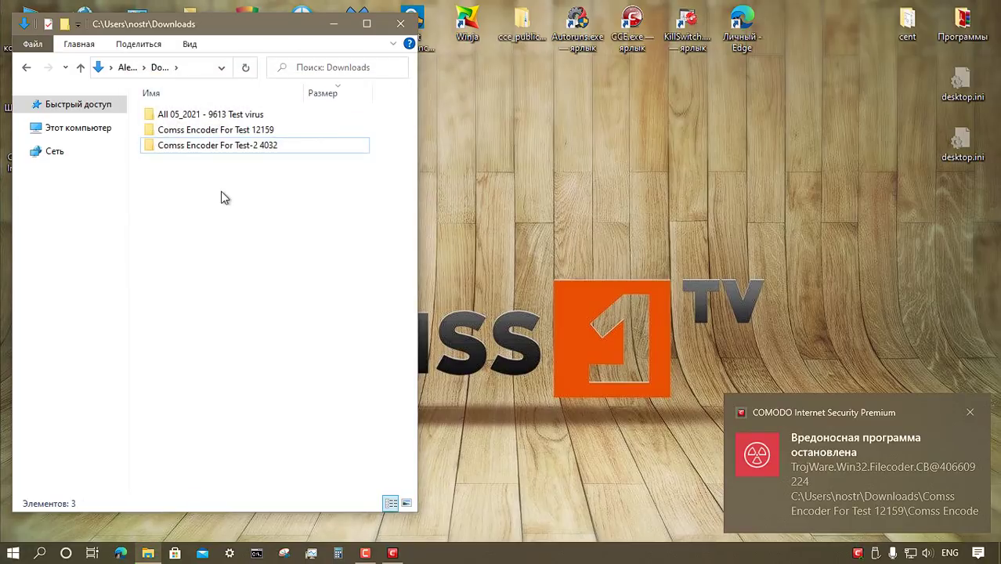
pyautogui.keyDown('shift'); pyautogui.click(213, 116); pyautogui.keyUp('shift')
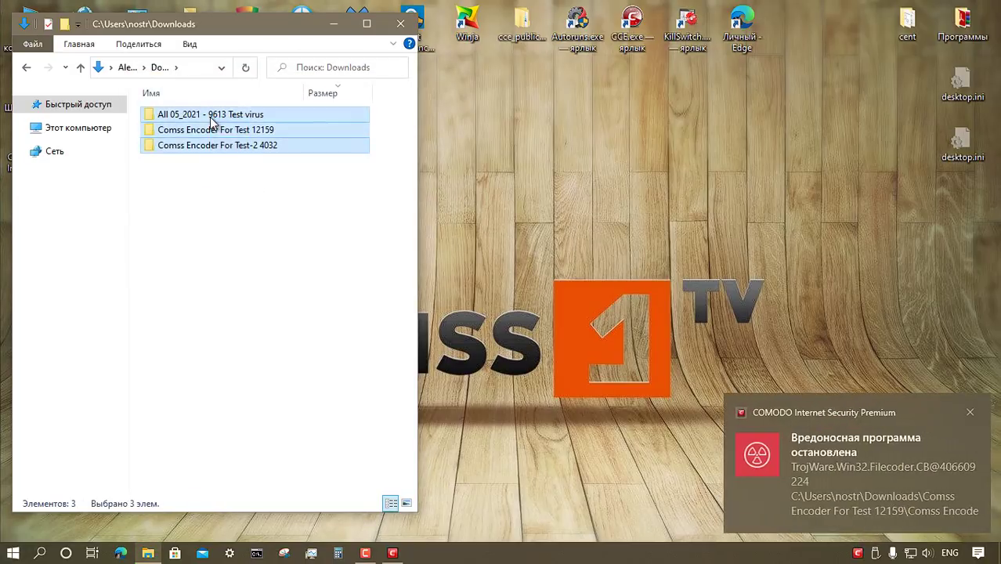
pyautogui.rightClick(209, 137)
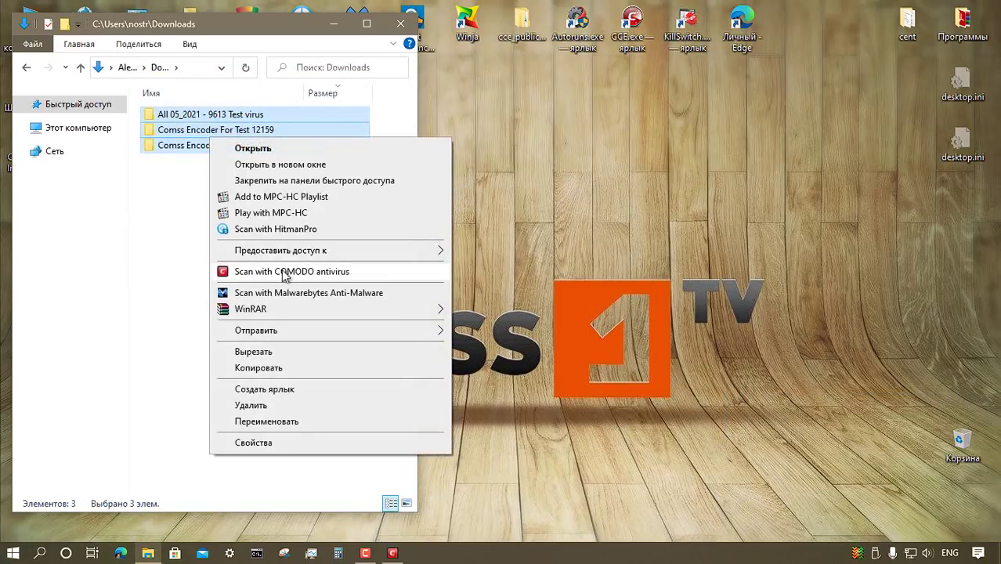
pyautogui.click(282, 271)
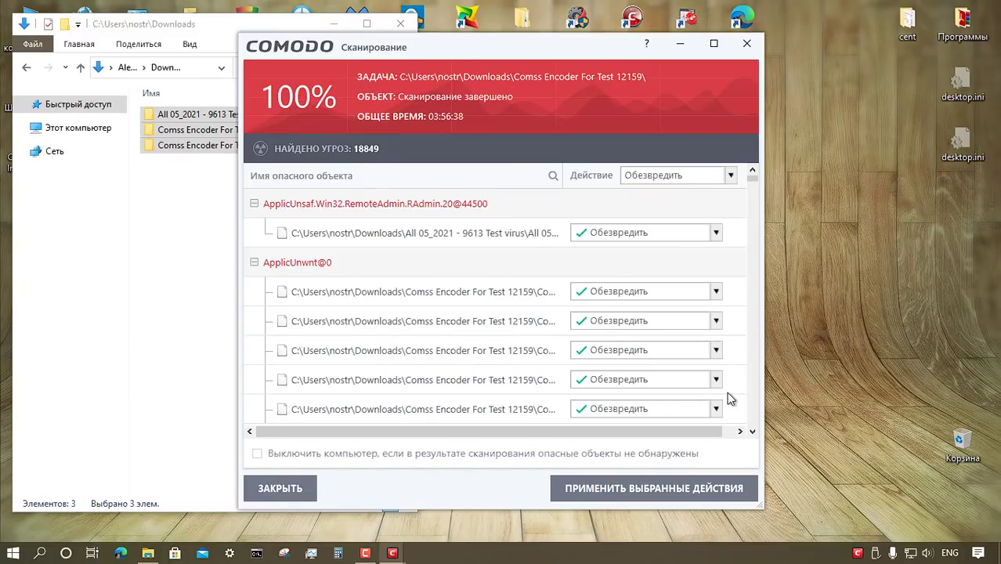
# Step: Apply the Обезвредить action to all detected threats and close the scan results
pyautogui.click(730, 176)
pyautogui.click(714, 202)
pyautogui.click(625, 492)
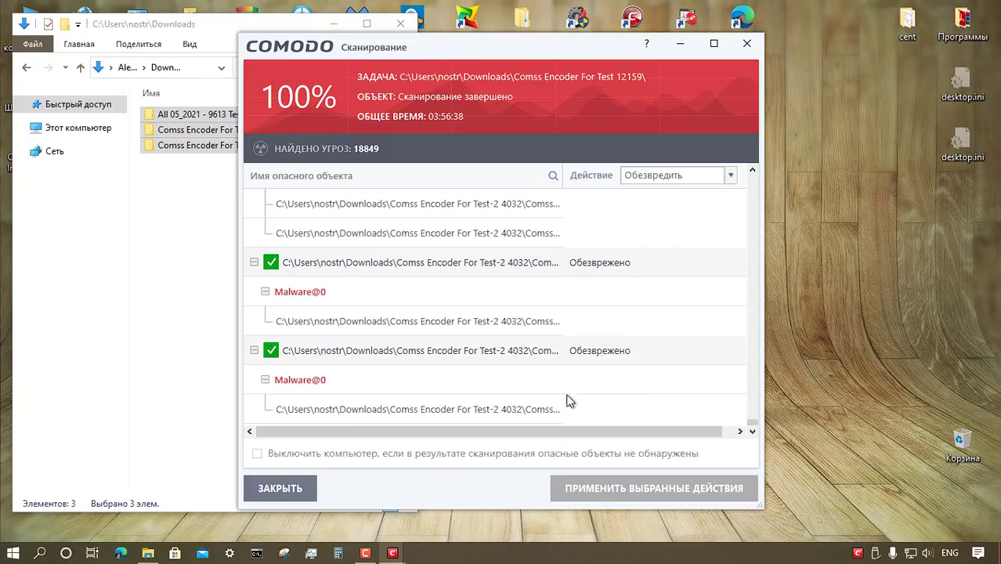
pyautogui.click(270, 490)
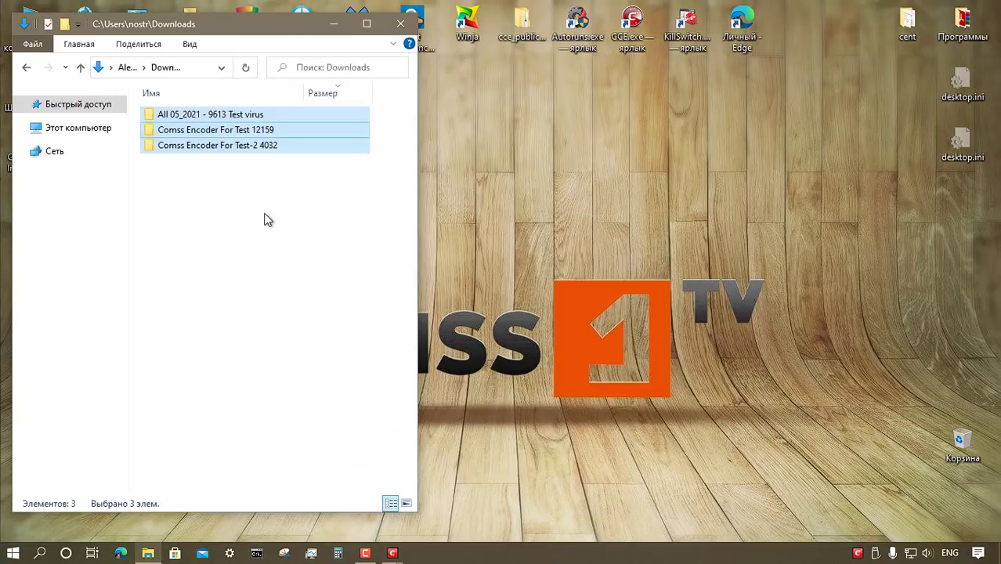
# Step: Rescan the three sample folders in Downloads with COMODO antivirus and delete all objects from the quarantine
pyautogui.rightClick(233, 136)
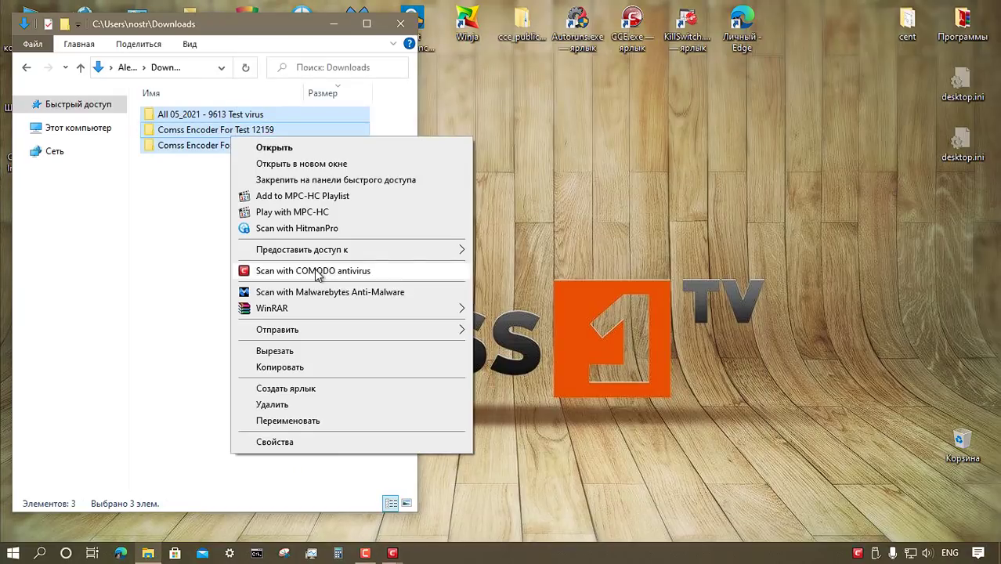
pyautogui.click(314, 268)
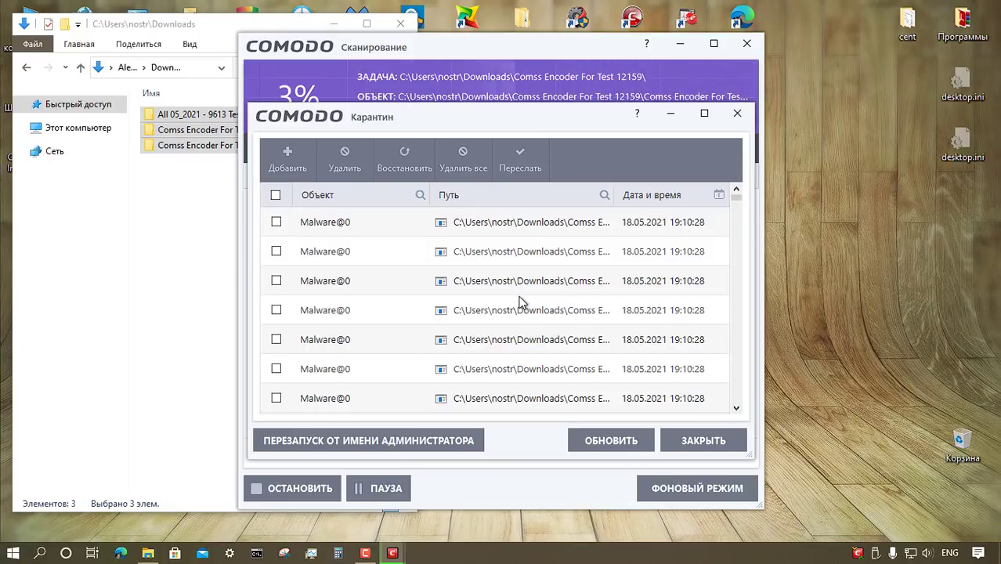
pyautogui.click(463, 159)
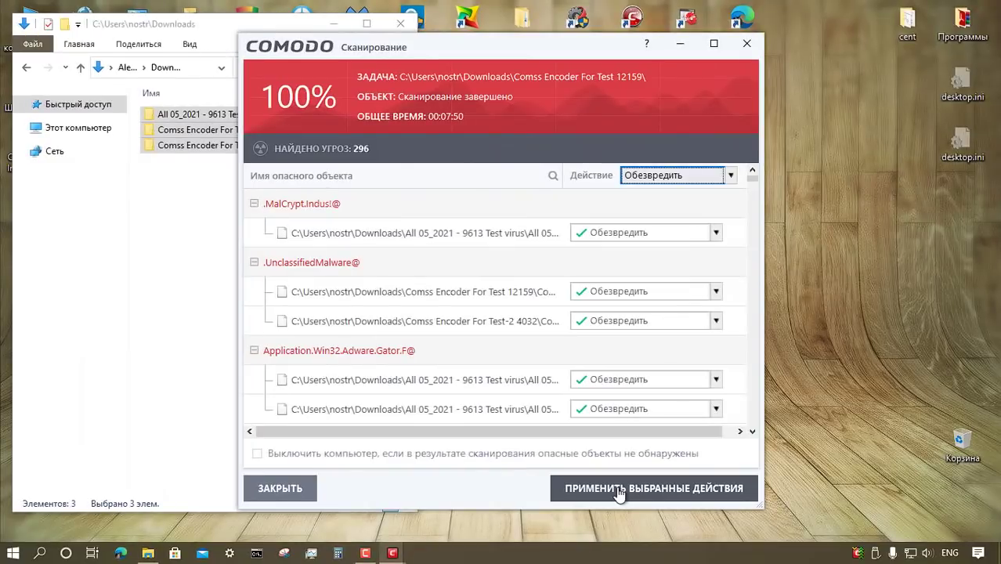
# Step: Apply the Обезвредить action to all threats from the rescan and look through the processed list
pyautogui.click(619, 490)
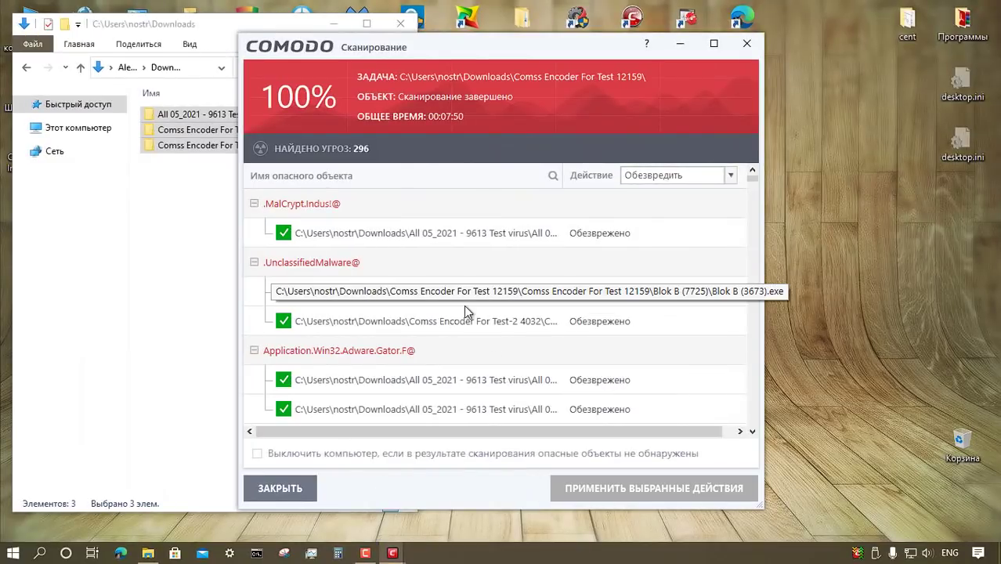
pyautogui.scroll(-10, 463, 311)
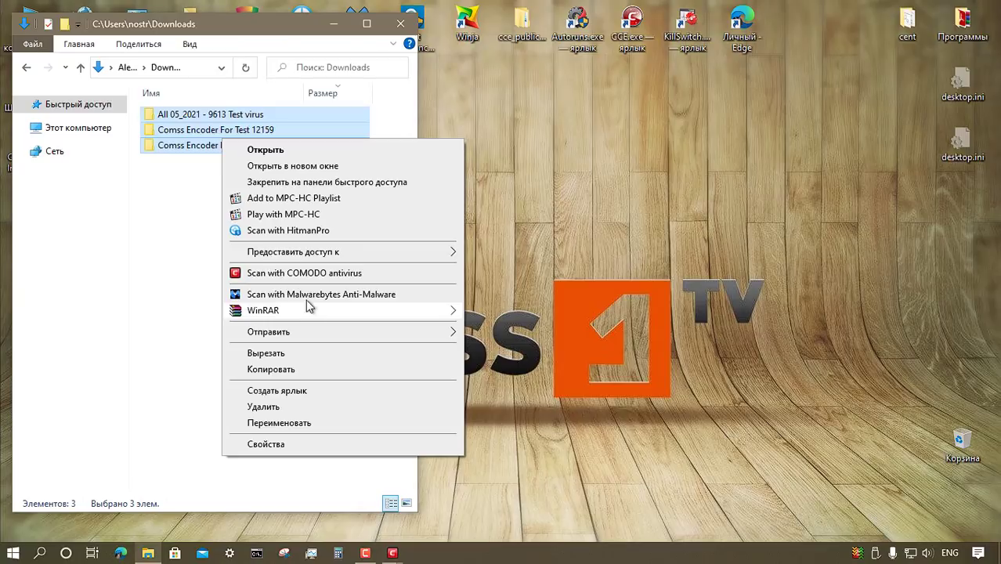
# Step: Scan the three folders in Downloads with COMODO antivirus once more, close the scan results and clear the folder selection
pyautogui.click(307, 273)
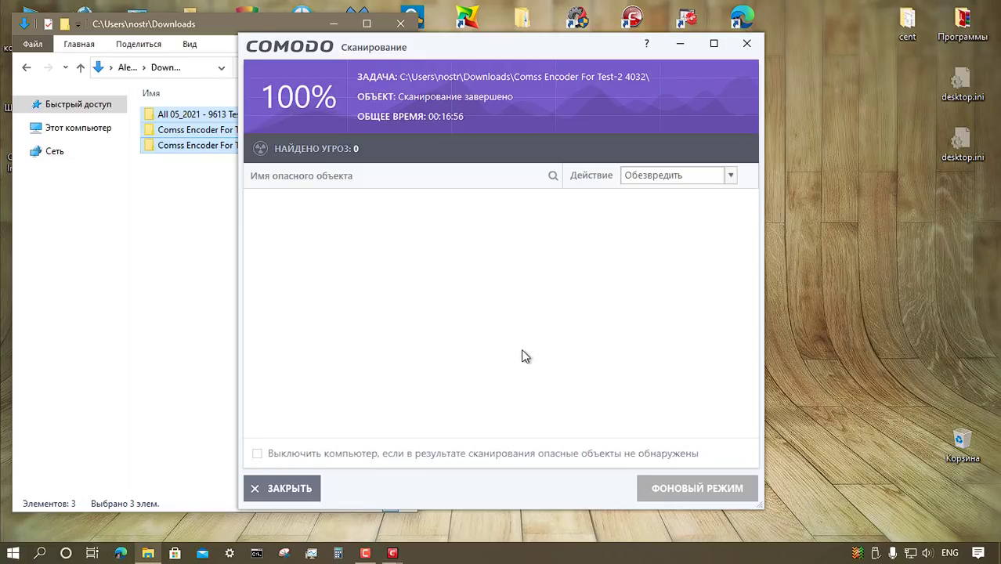
pyautogui.click(282, 488)
pyautogui.click(243, 259)
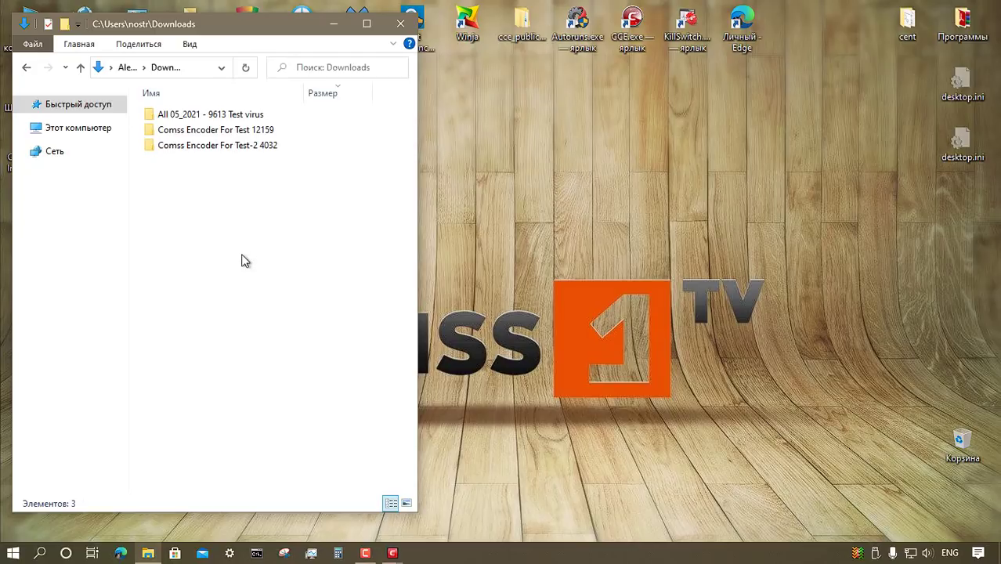
# Step: Inspect the files remaining in Blok A 1299 and Blok B 2733 inside the Comss Encoder For Test-2 4032 folder
pyautogui.doubleClick(238, 149)
pyautogui.doubleClick(221, 122)
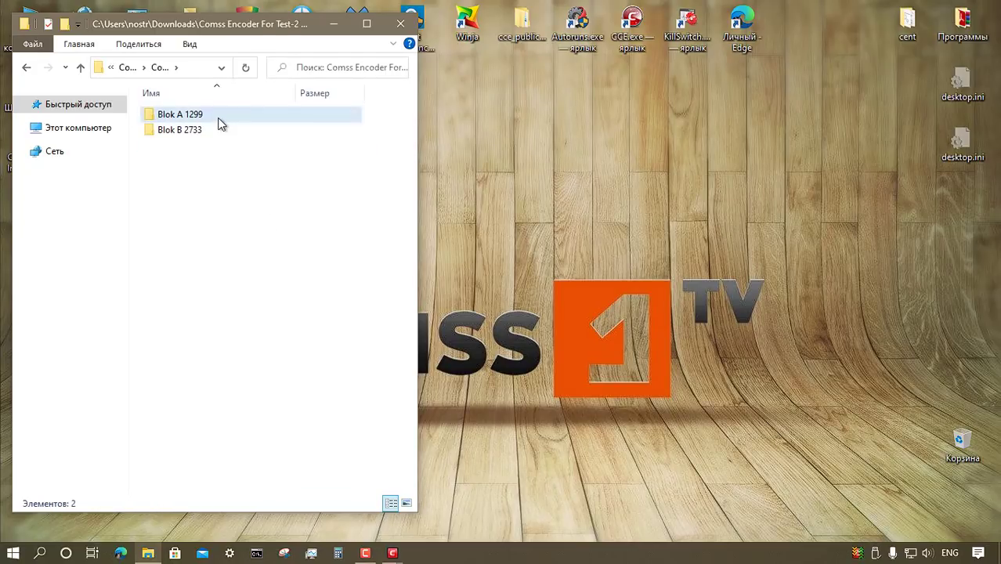
pyautogui.doubleClick(221, 122)
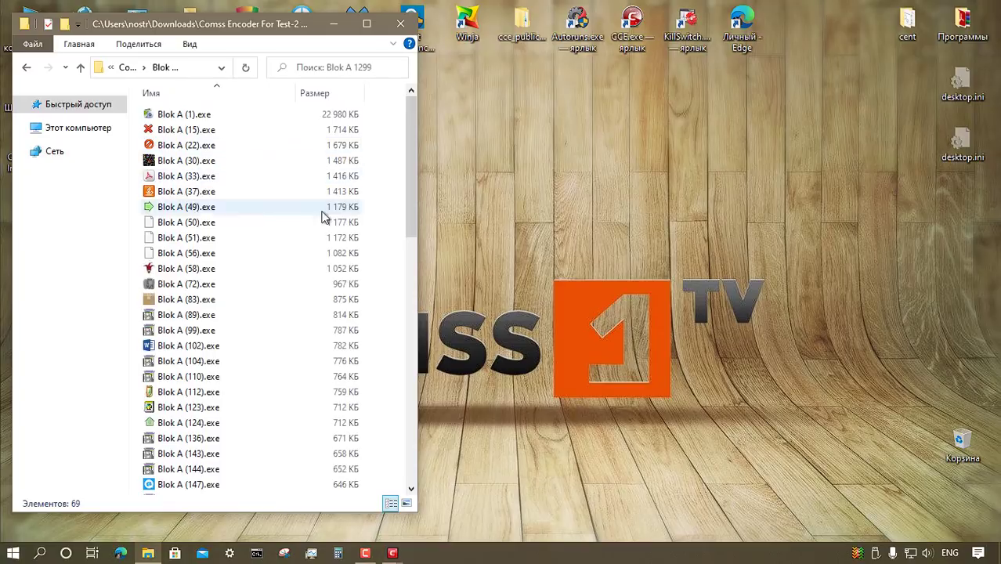
pyautogui.scroll(-15, 321, 217)
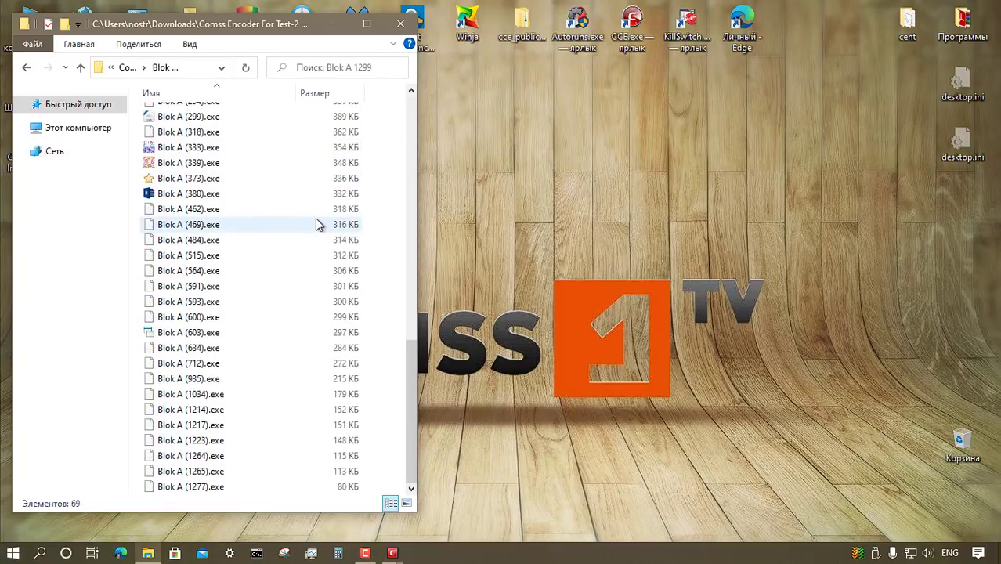
pyautogui.hotkey('alt', 'Left')
pyautogui.doubleClick(198, 139)
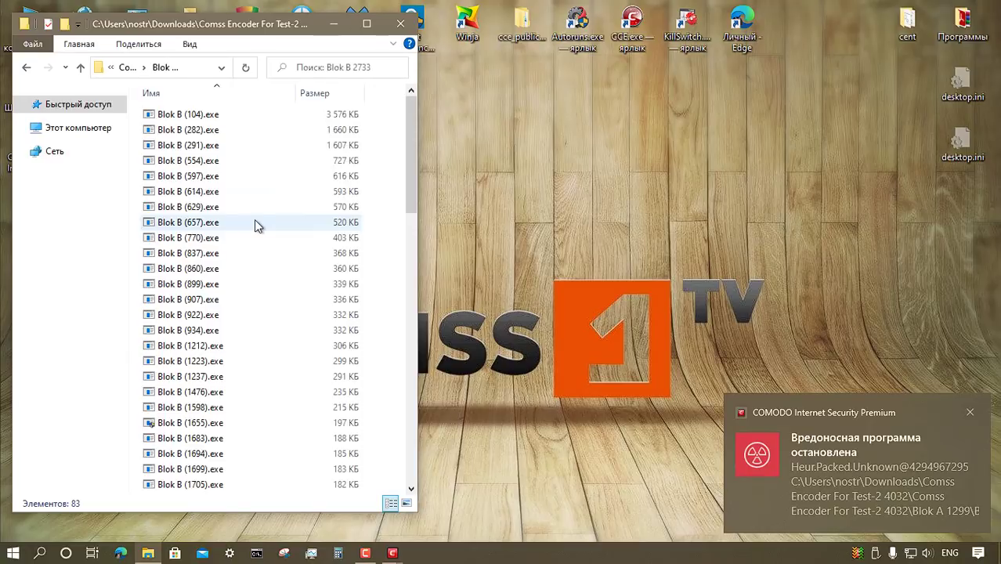
pyautogui.scroll(-2, 256, 225)
pyautogui.scroll(-10, 253, 219)
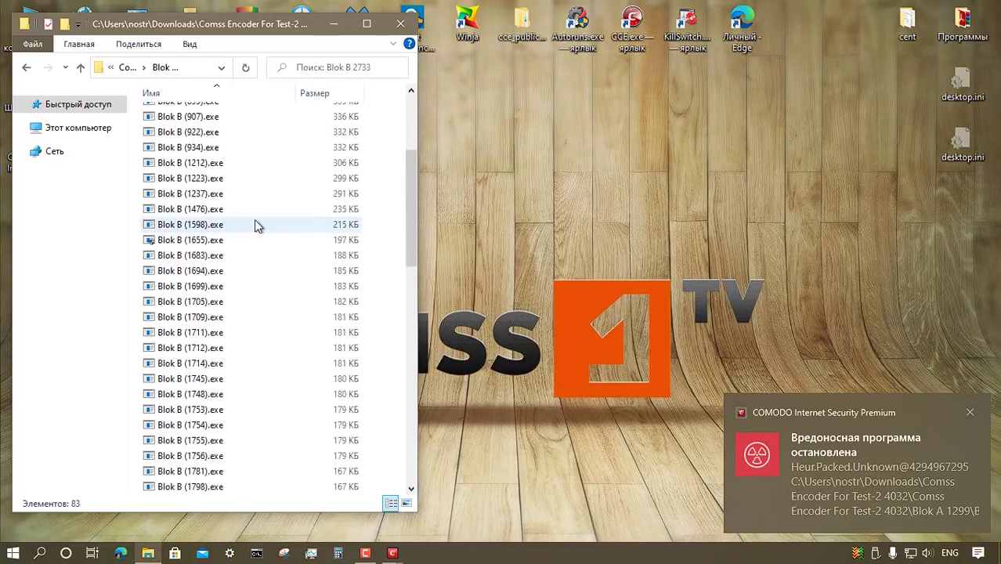
pyautogui.scroll(-7, 255, 224)
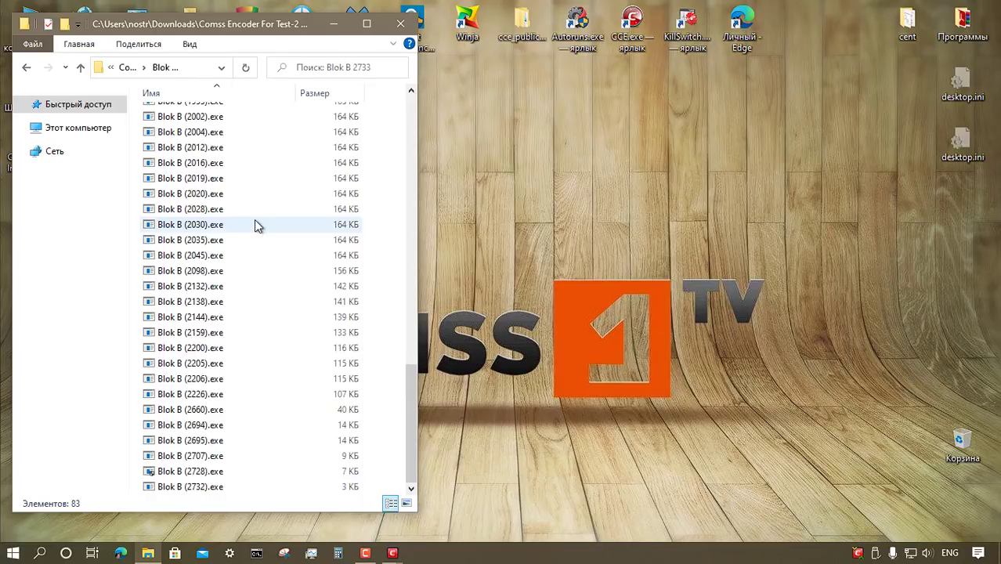
pyautogui.scroll(19, 254, 225)
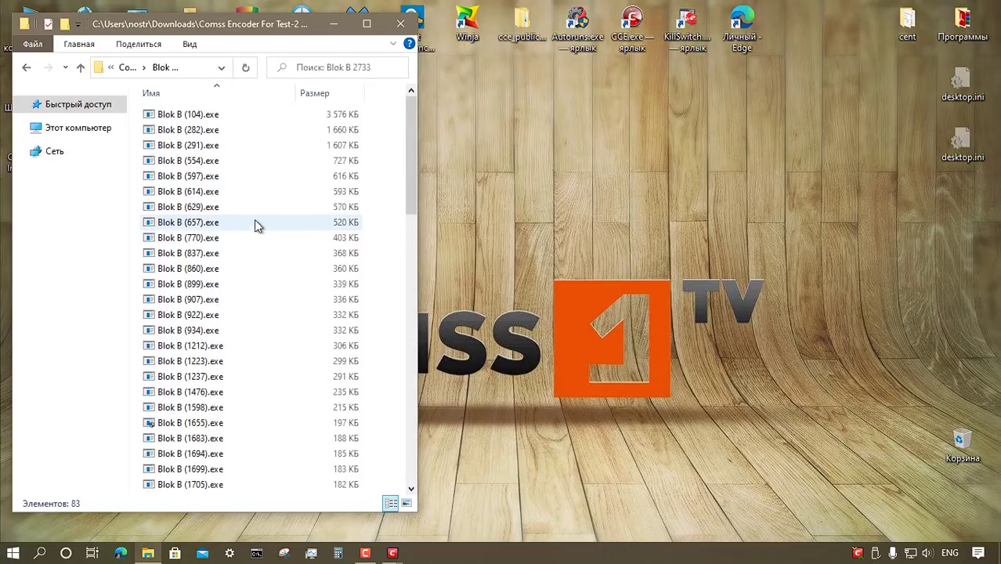
# Step: Inspect the files remaining in Blok A (4434) and Blok B (7725) inside the Comss Encoder For Test 12159 folder
pyautogui.click(80, 68)
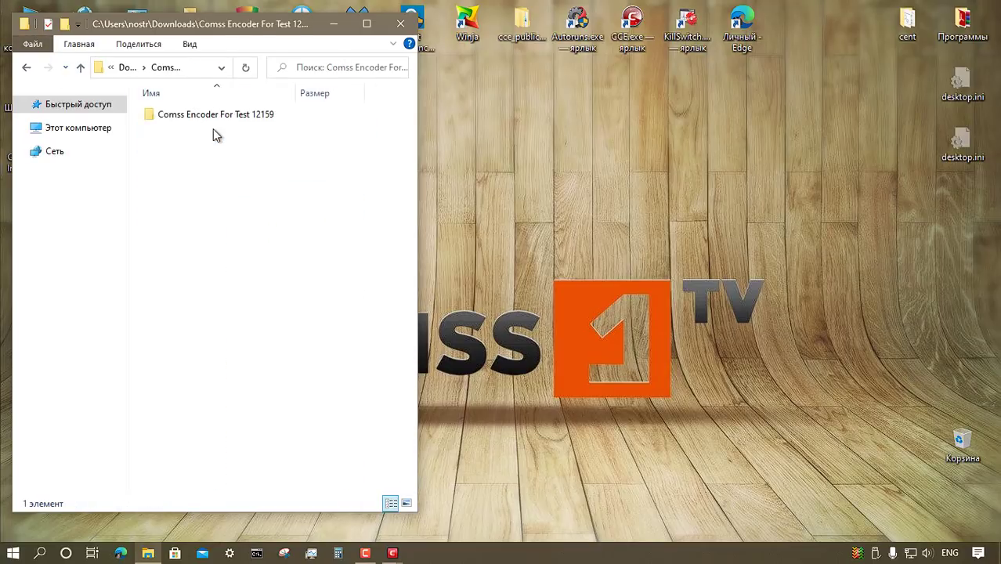
pyautogui.doubleClick(213, 116)
pyautogui.doubleClick(213, 116)
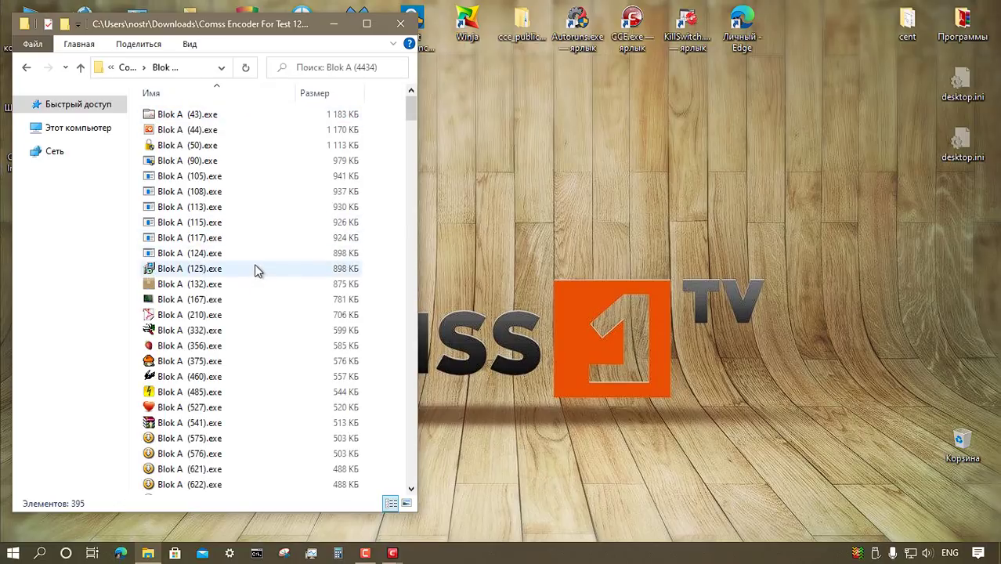
pyautogui.scroll(-10, 257, 270)
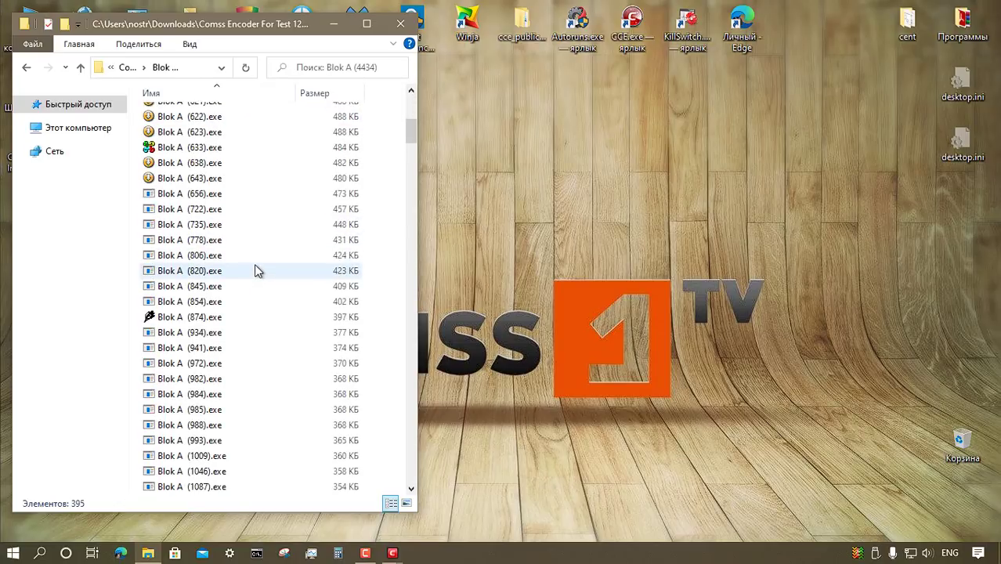
pyautogui.press('BackSpace')
pyautogui.doubleClick(198, 134)
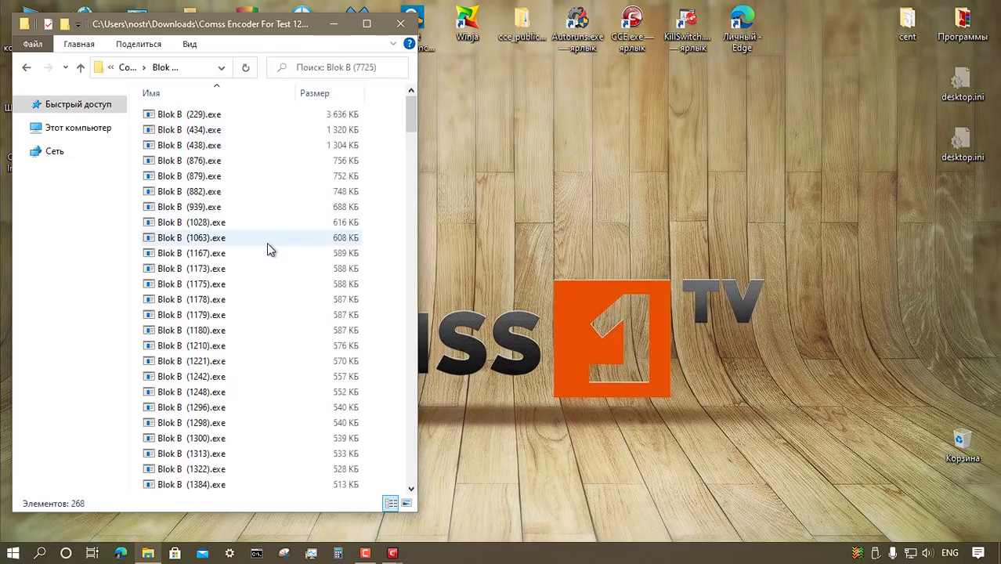
pyautogui.scroll(-3, 277, 254)
pyautogui.scroll(-8, 276, 256)
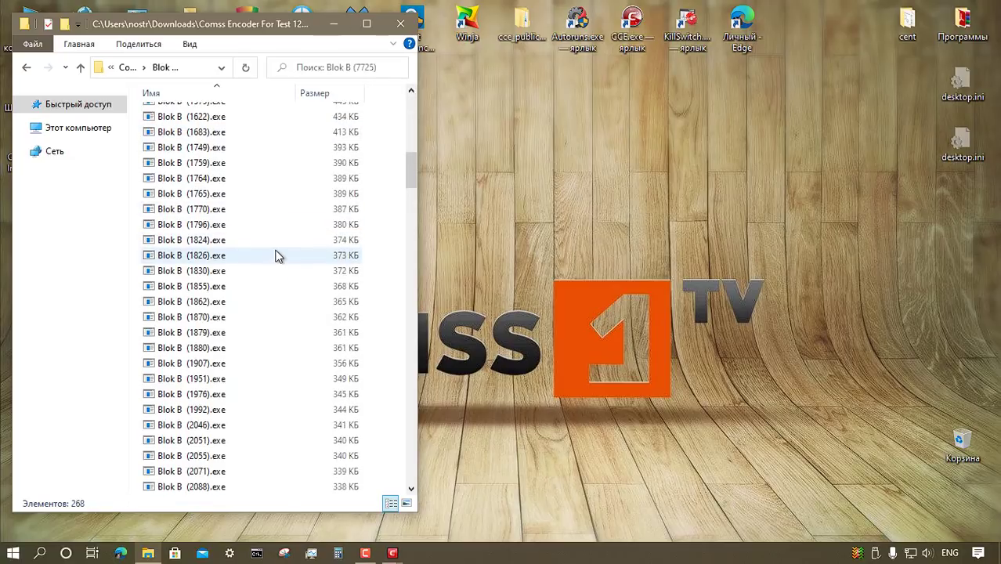
# Step: Check the Backdoor, Bat 43, Botnet and Crypt subfolders of All 05_2021 - 9613 Test virus for remaining samples
pyautogui.hotkey('alt', 'Up')
pyautogui.hotkey('alt', 'Up')
pyautogui.doubleClick(197, 115)
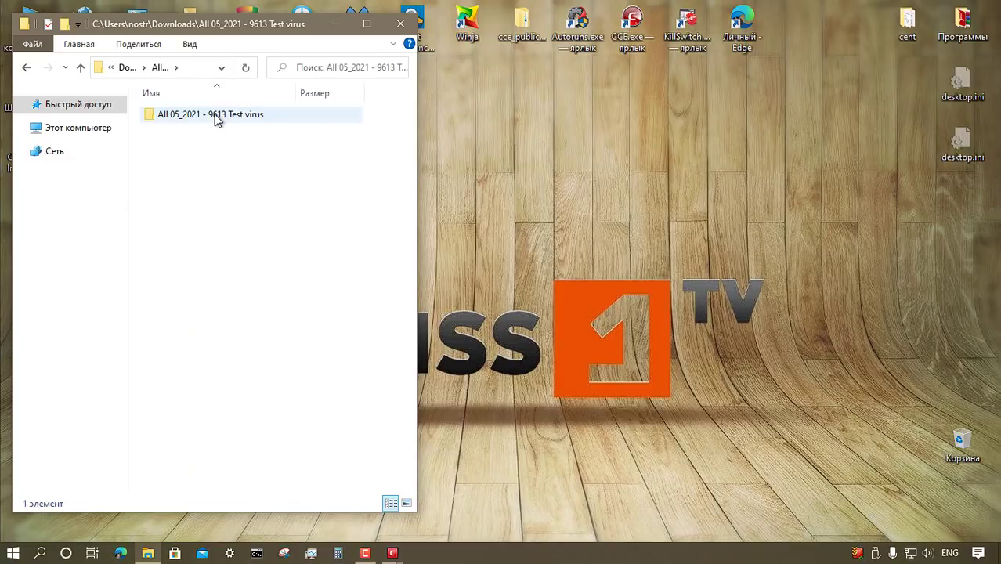
pyautogui.doubleClick(215, 120)
pyautogui.doubleClick(217, 118)
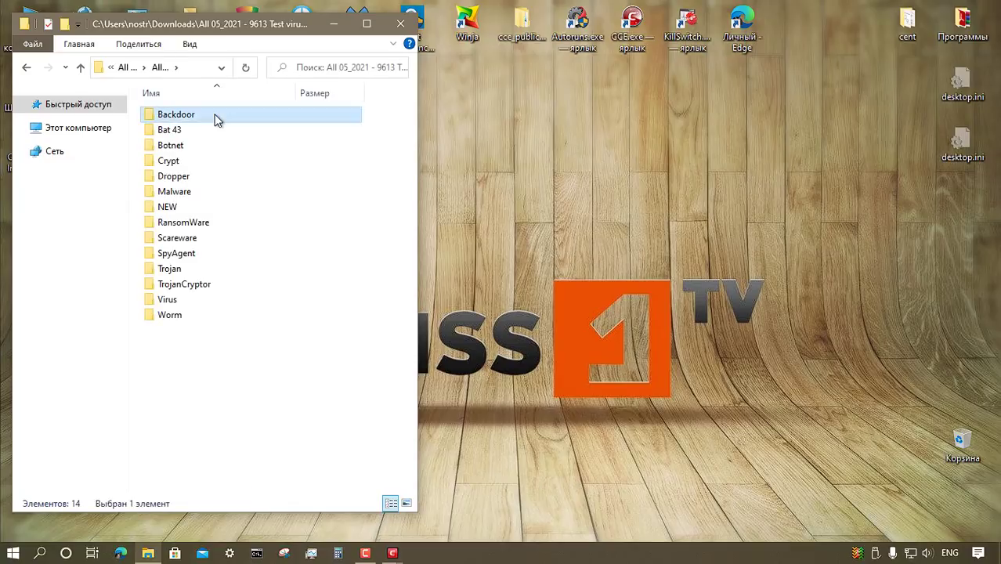
pyautogui.hotkey('alt', 'Up')
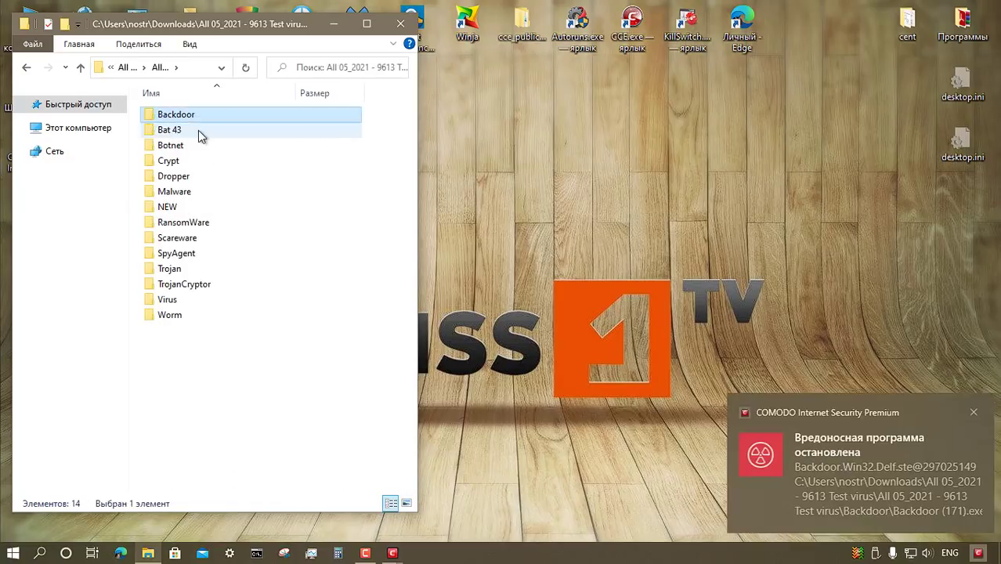
pyautogui.doubleClick(198, 130)
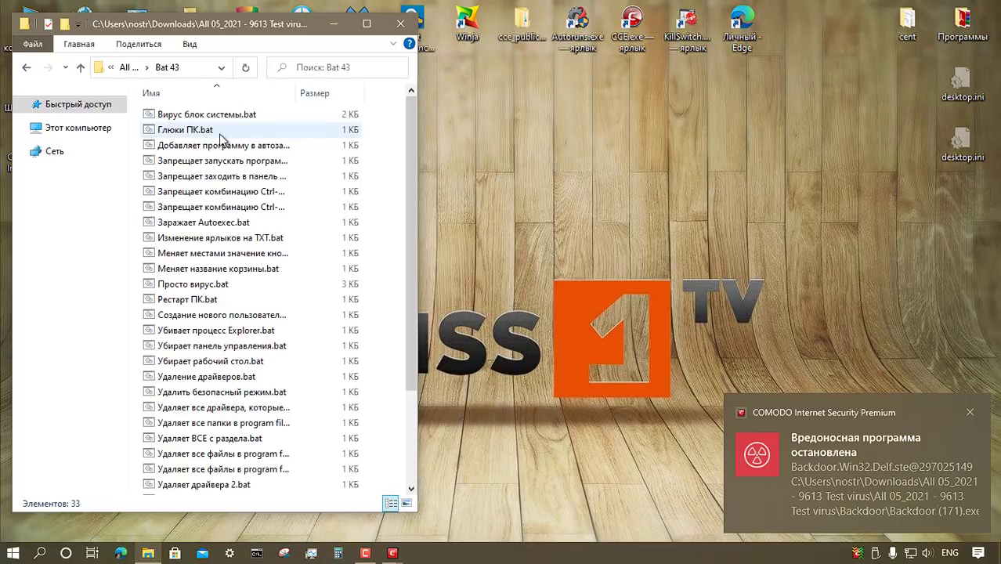
pyautogui.hotkey('alt', 'Up')
pyautogui.doubleClick(214, 151)
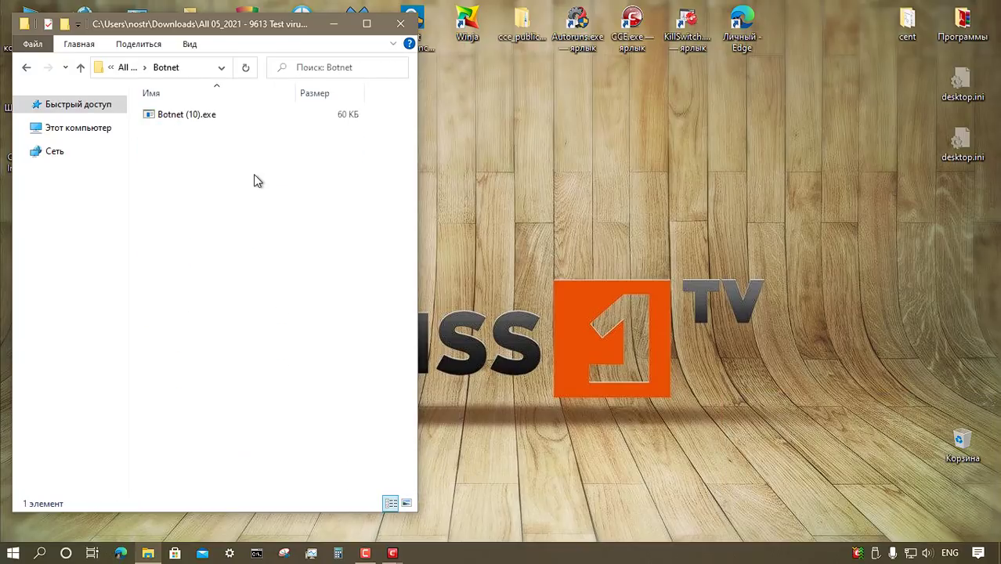
pyautogui.hotkey('alt', 'Up')
pyautogui.doubleClick(205, 171)
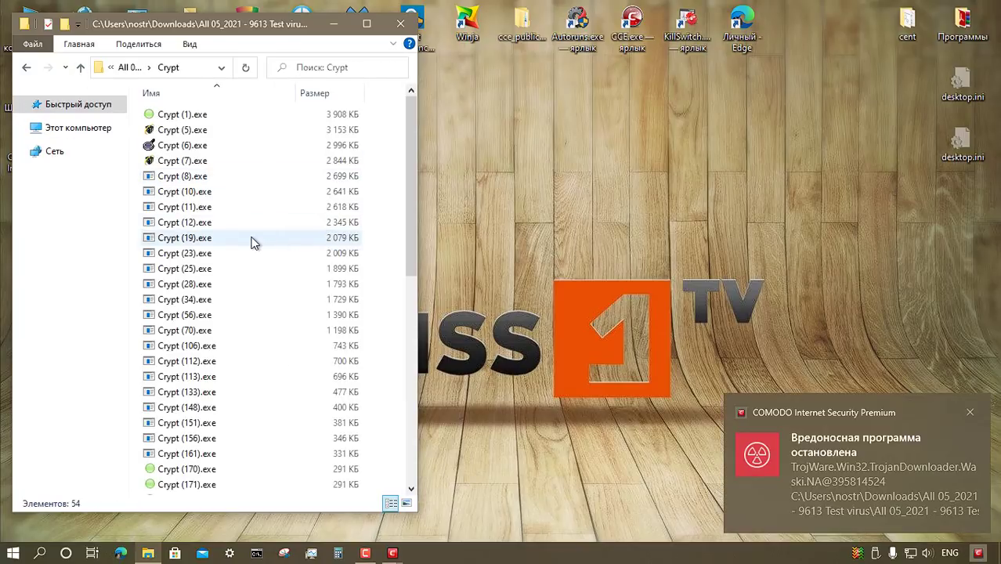
# Step: Check the Dropper, Malware, NEW, RansomWare and Scareware subfolders for remaining samples
pyautogui.click(79, 68)
pyautogui.doubleClick(219, 184)
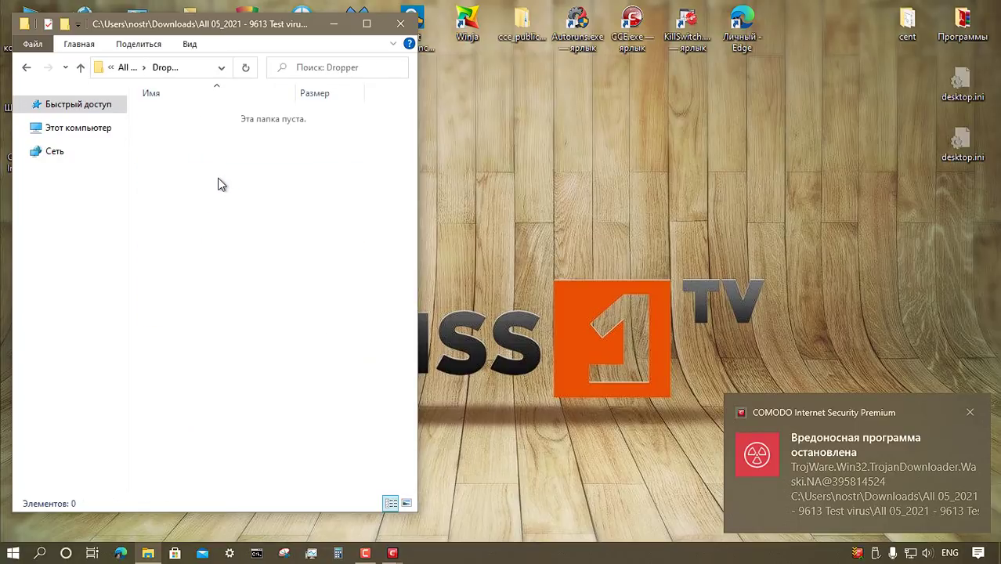
pyautogui.click(80, 68)
pyautogui.doubleClick(274, 191)
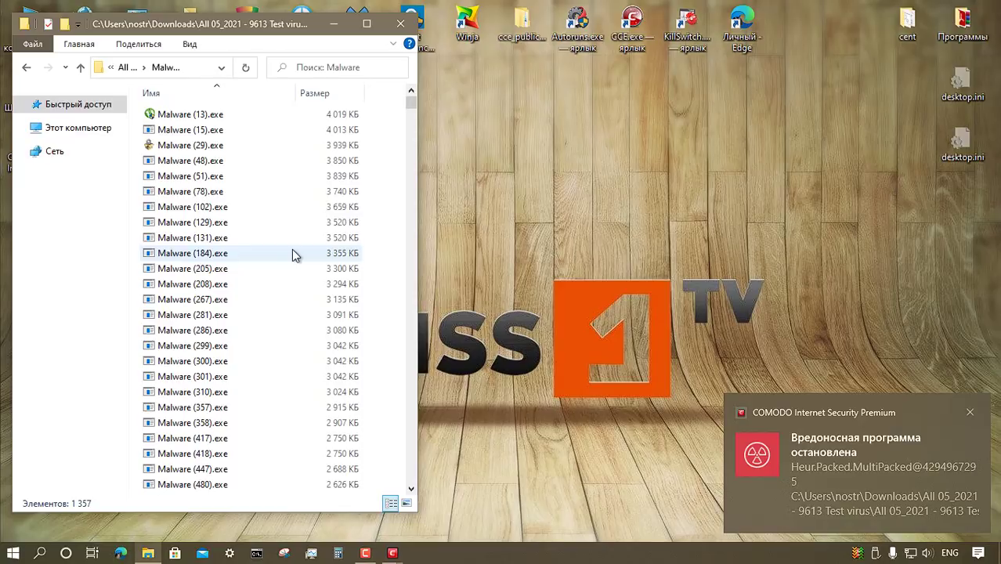
pyautogui.press('BackSpace')
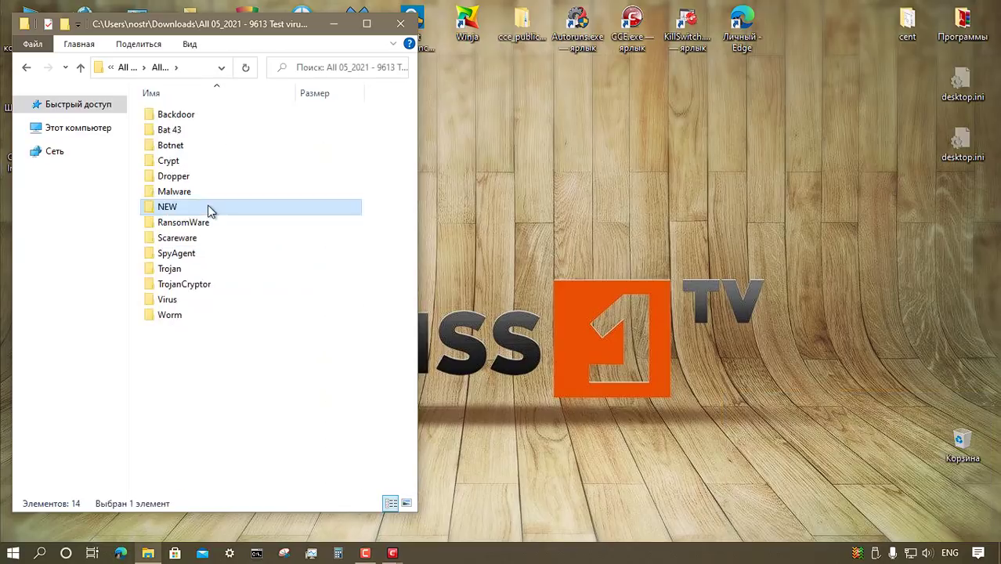
pyautogui.doubleClick(207, 207)
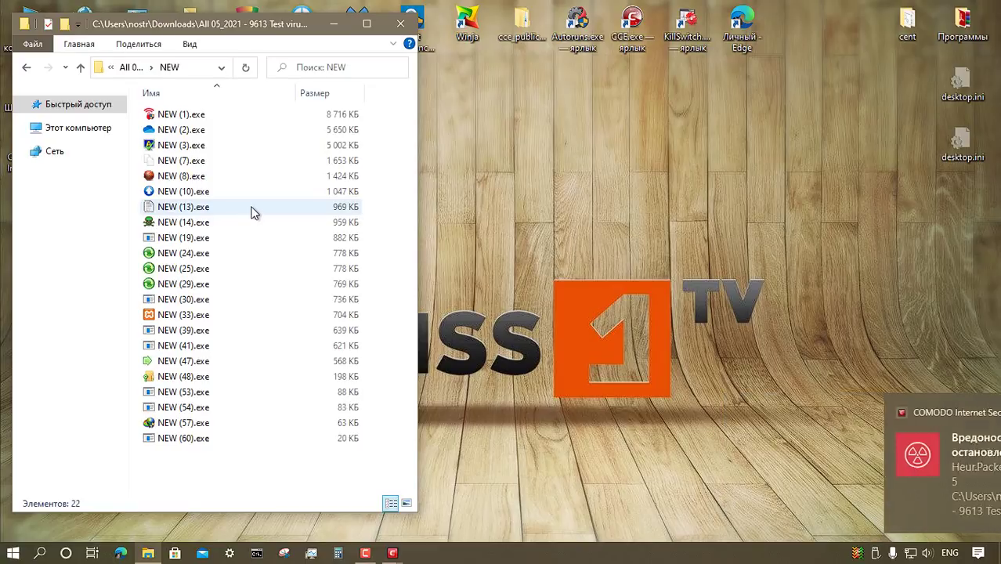
pyautogui.click(65, 67)
pyautogui.click(202, 229)
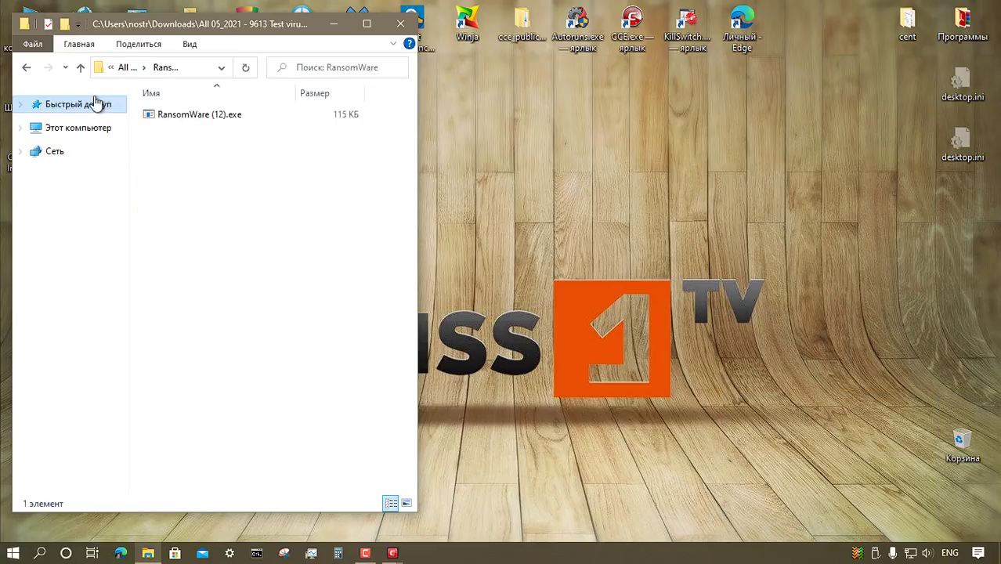
pyautogui.click(81, 67)
pyautogui.doubleClick(219, 241)
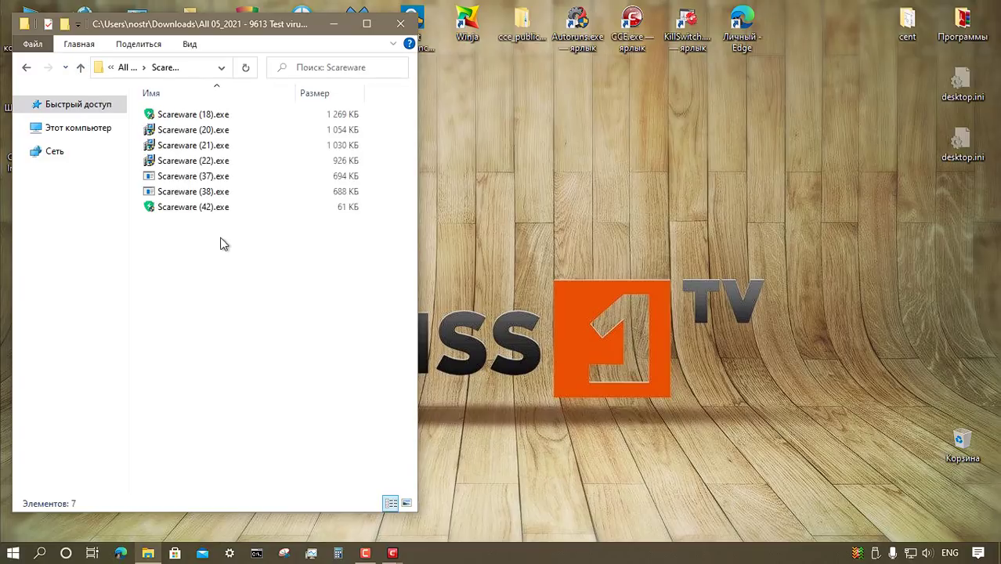
# Step: Check the SpyAgent, Trojan, Virus and Worm subfolders for remaining samples
pyautogui.click(81, 67)
pyautogui.doubleClick(264, 248)
pyautogui.click(81, 67)
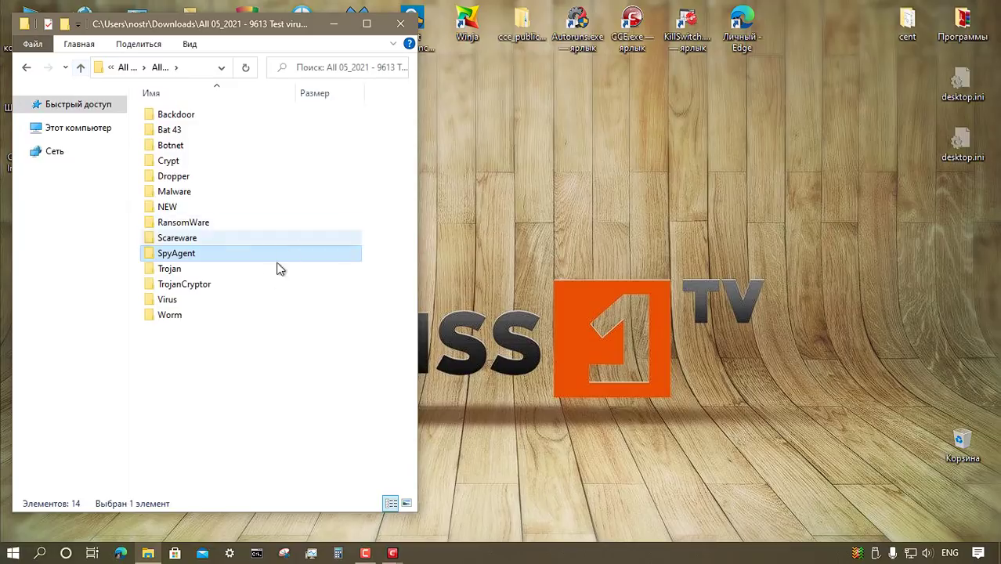
pyautogui.doubleClick(279, 268)
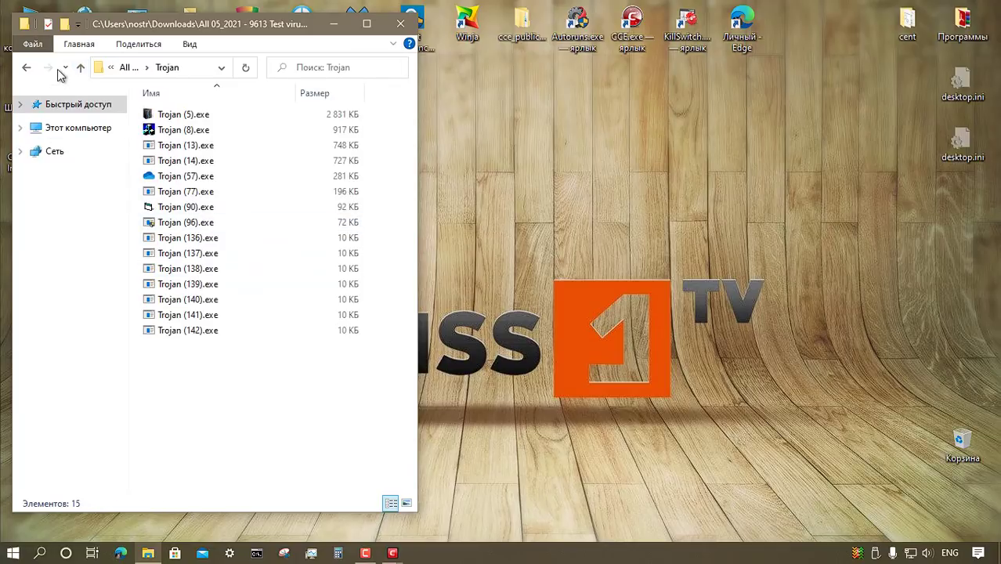
pyautogui.click(81, 67)
pyautogui.doubleClick(258, 263)
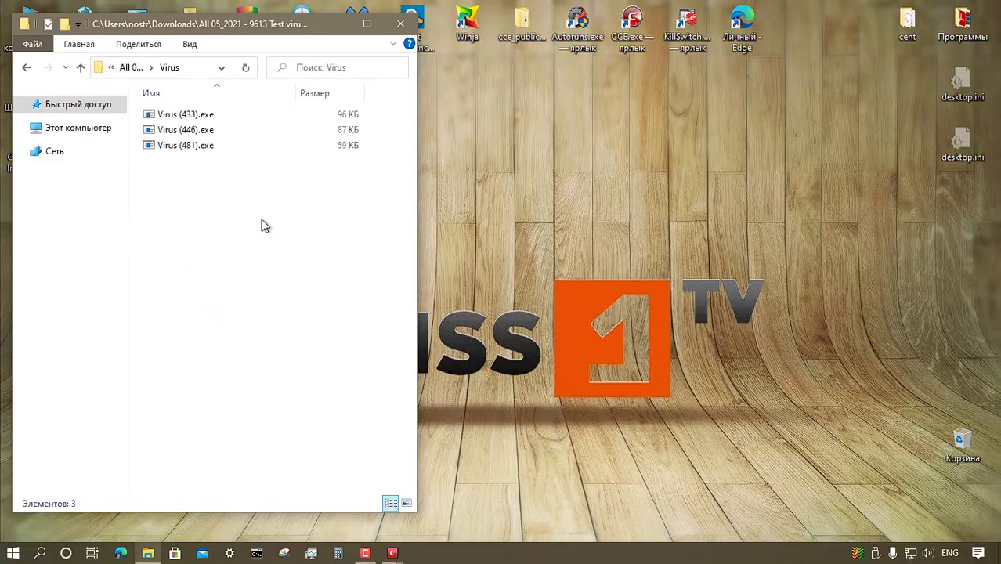
pyautogui.click(81, 68)
pyautogui.press('Down')
pyautogui.press('Return')
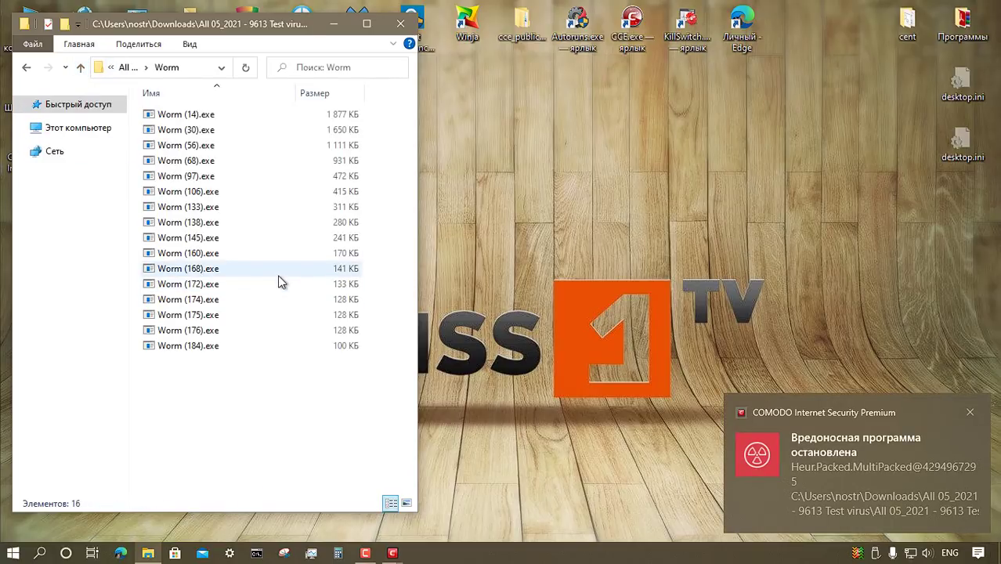
# Step: Go back to Downloads and open the Blok A 1299 folder inside Comss Encoder For Test-2 4032 to check the remaining samples
pyautogui.click(81, 67)
pyautogui.click(83, 67)
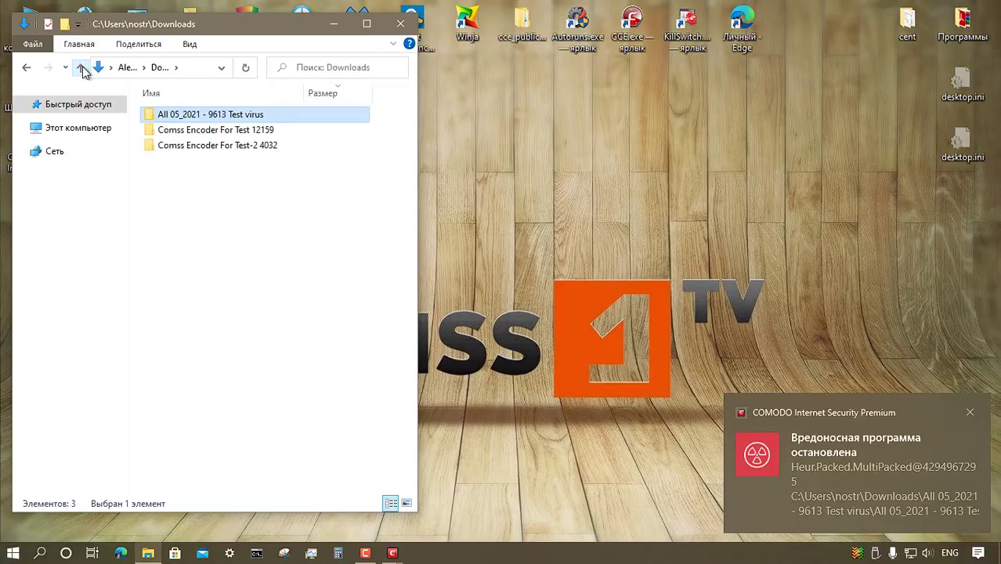
pyautogui.doubleClick(299, 148)
pyautogui.doubleClick(273, 119)
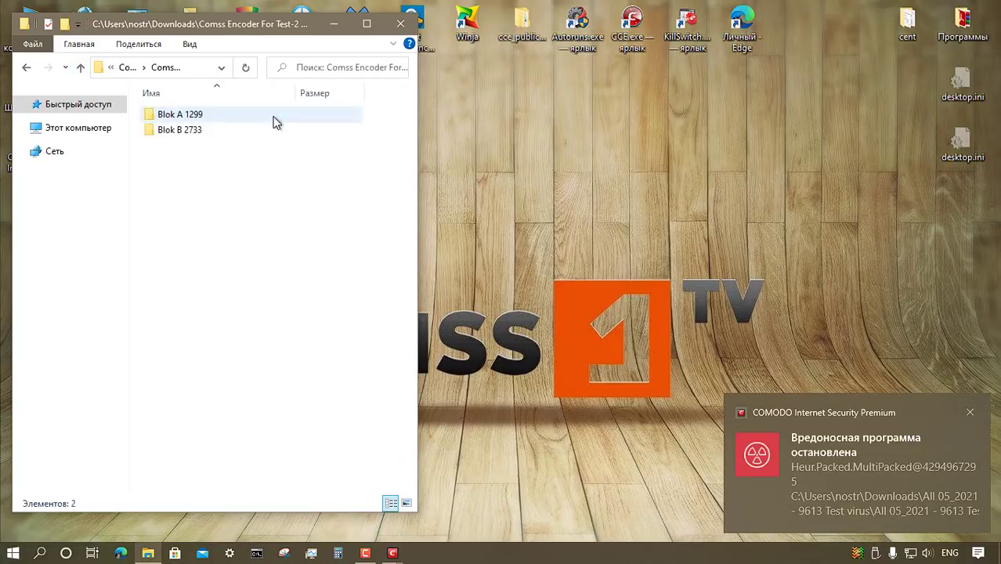
pyautogui.doubleClick(241, 115)
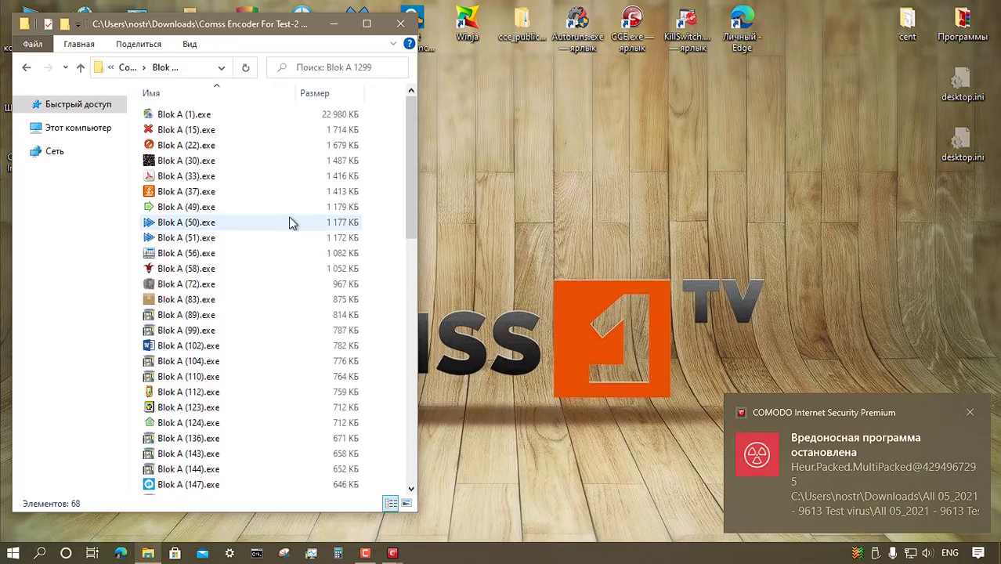
# Step: Run Blok A (1).exe as administrator in the COMODO container, allow its execution, and hide further containment notifications
pyautogui.click(200, 116)
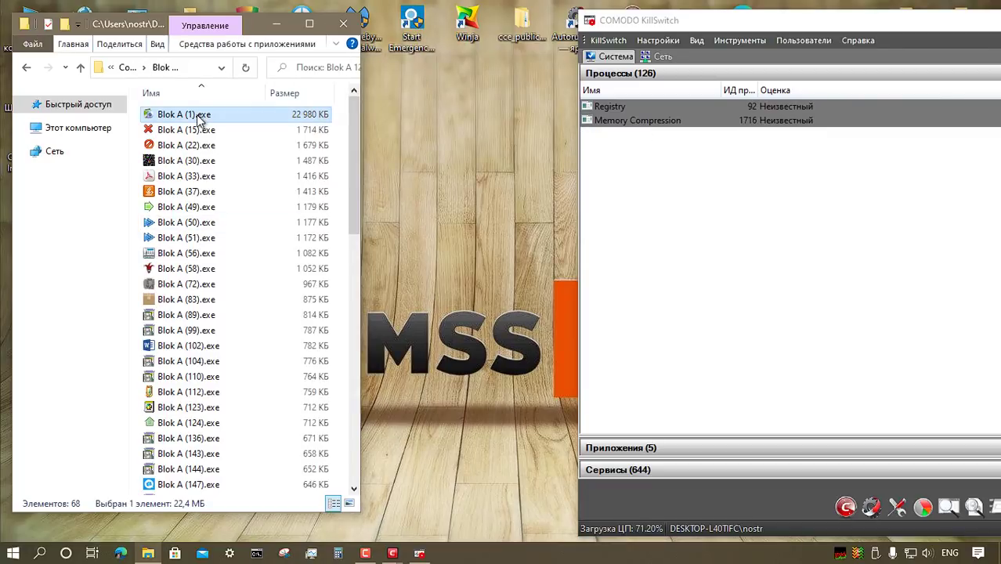
pyautogui.rightClick(199, 116)
pyautogui.click(297, 142)
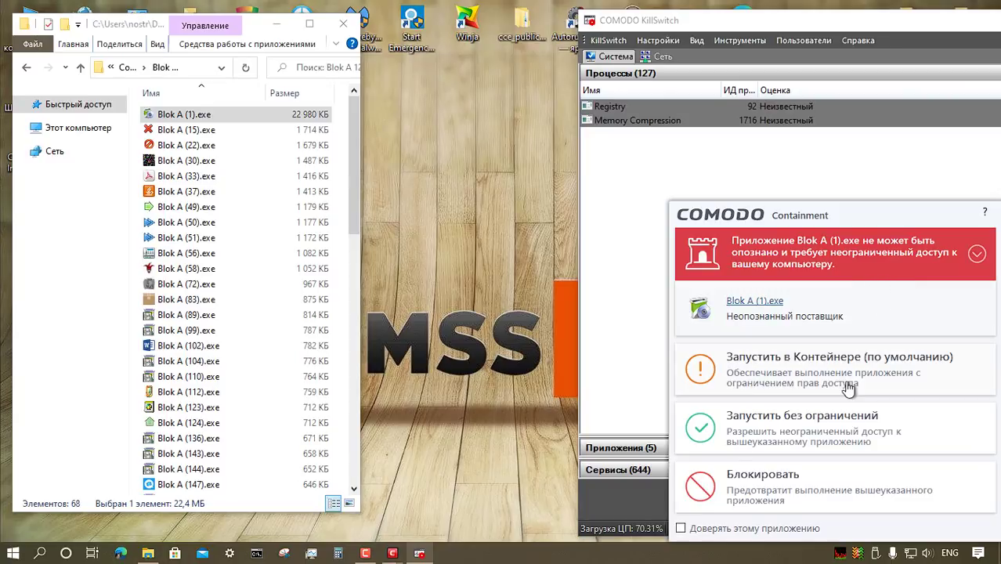
pyautogui.click(805, 375)
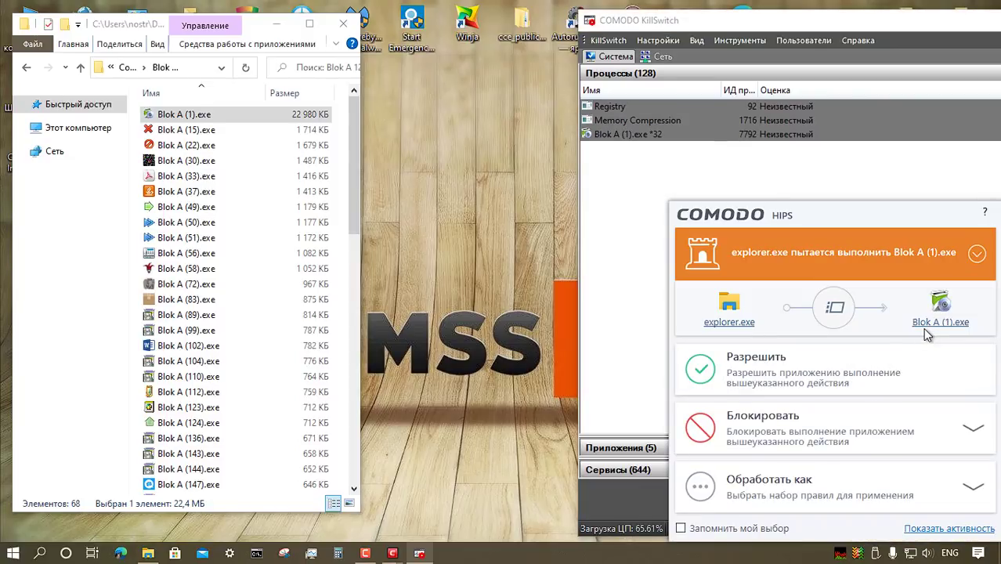
pyautogui.click(772, 372)
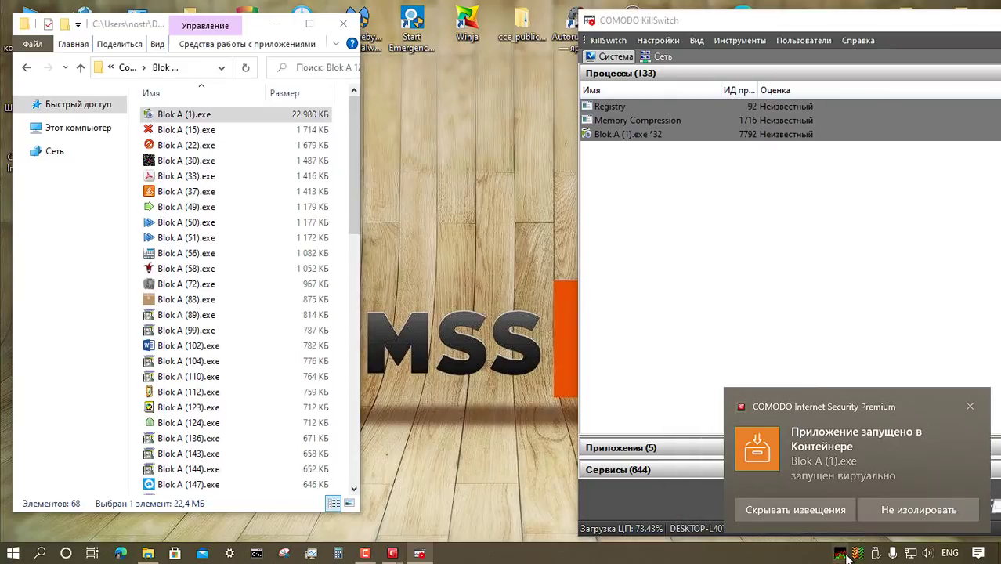
pyautogui.click(811, 512)
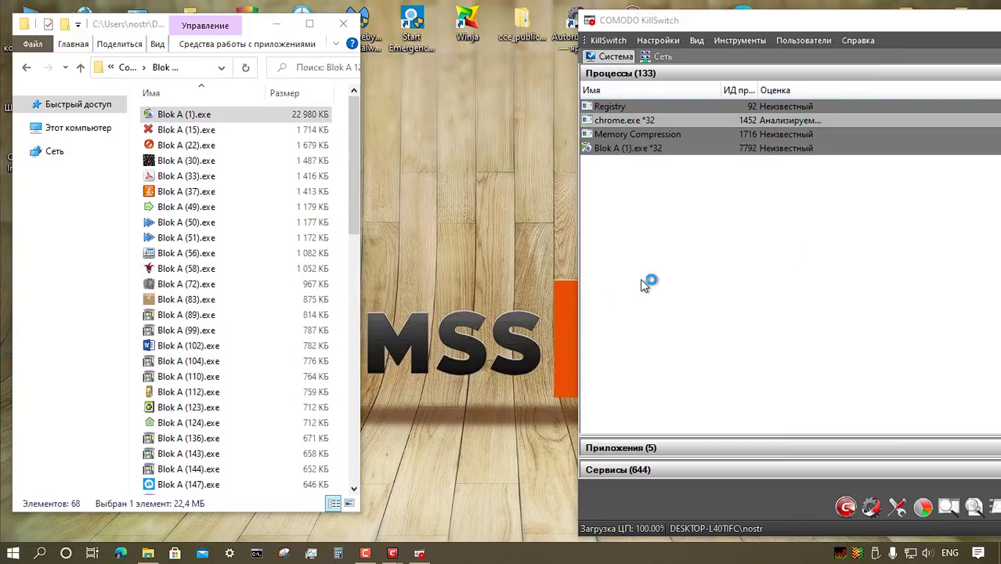
# Step: Run Blok A (15).exe as administrator, approve its COMODO alerts, and dismiss the sample's error dialog
pyautogui.click(209, 129)
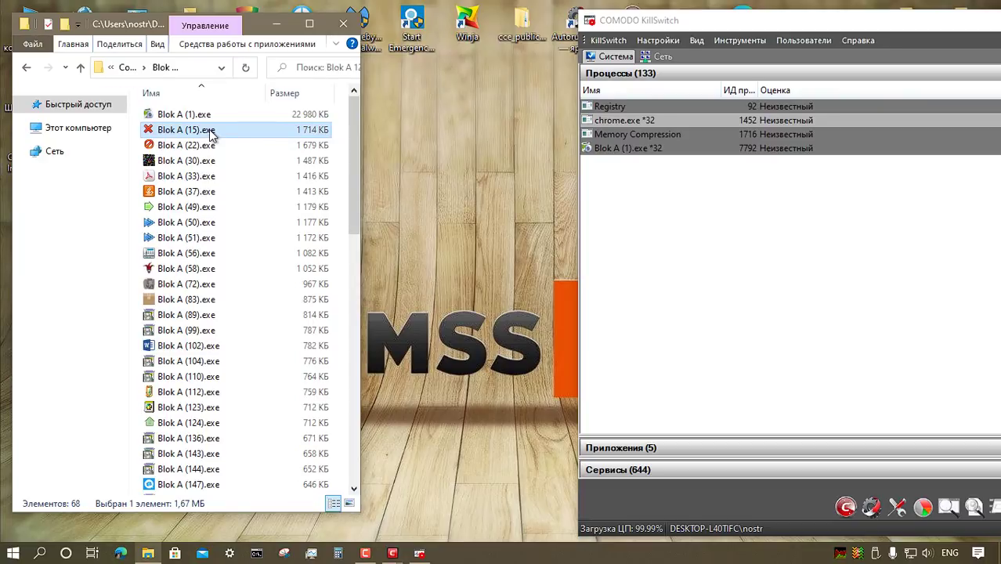
pyautogui.rightClick(209, 129)
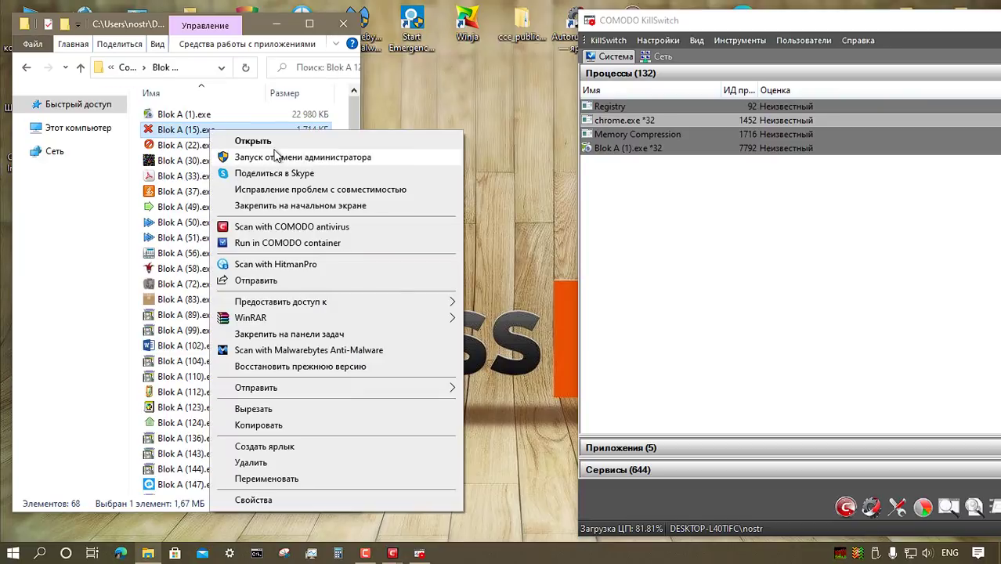
pyautogui.click(258, 157)
pyautogui.click(860, 373)
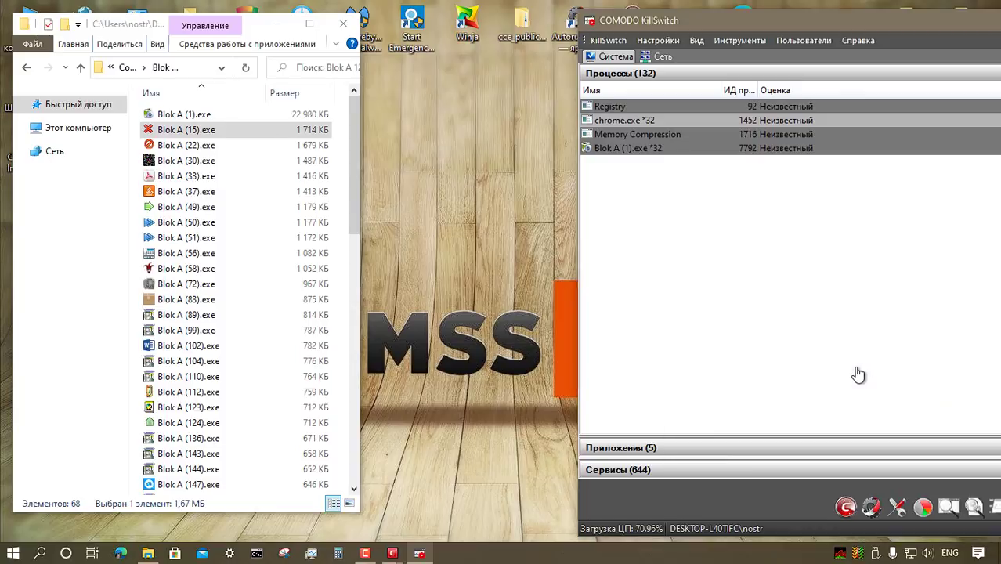
pyautogui.click(827, 380)
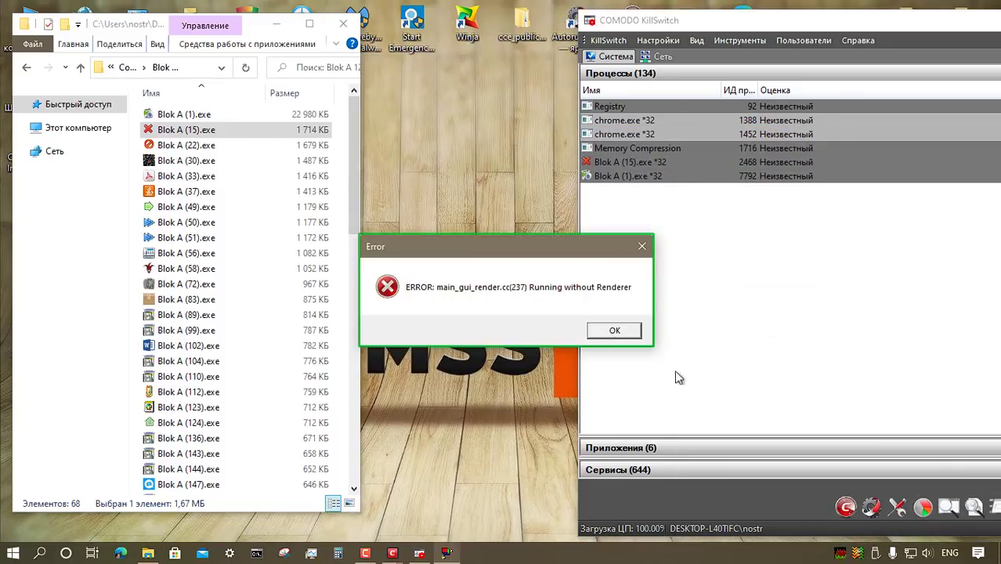
pyautogui.click(600, 330)
# Step: Run the samples Blok A (22).exe and Blok A (30).exe, and allow the chrome.exe connection request in the firewall alert
pyautogui.rightClick(200, 145)
pyautogui.click(387, 171)
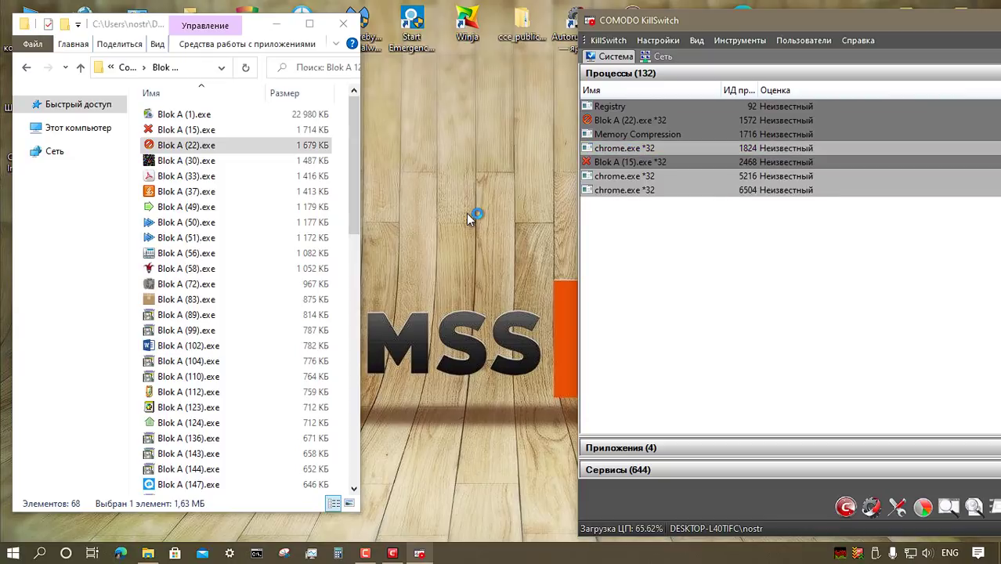
pyautogui.rightClick(211, 161)
pyautogui.click(776, 375)
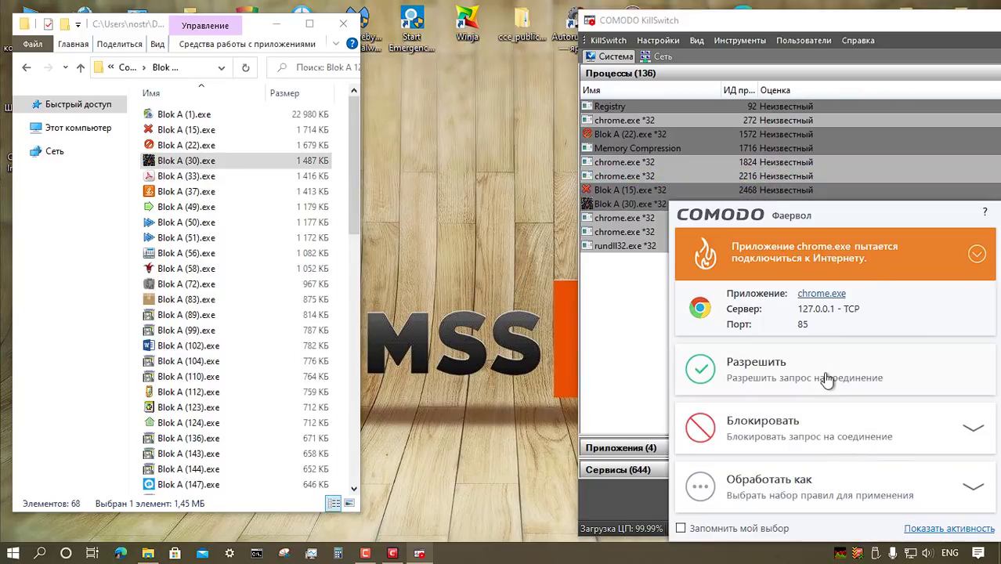
pyautogui.click(783, 366)
# Step: Run Blok A (33).exe and allow explorer.exe to execute it in the HIPS alert
pyautogui.rightClick(231, 177)
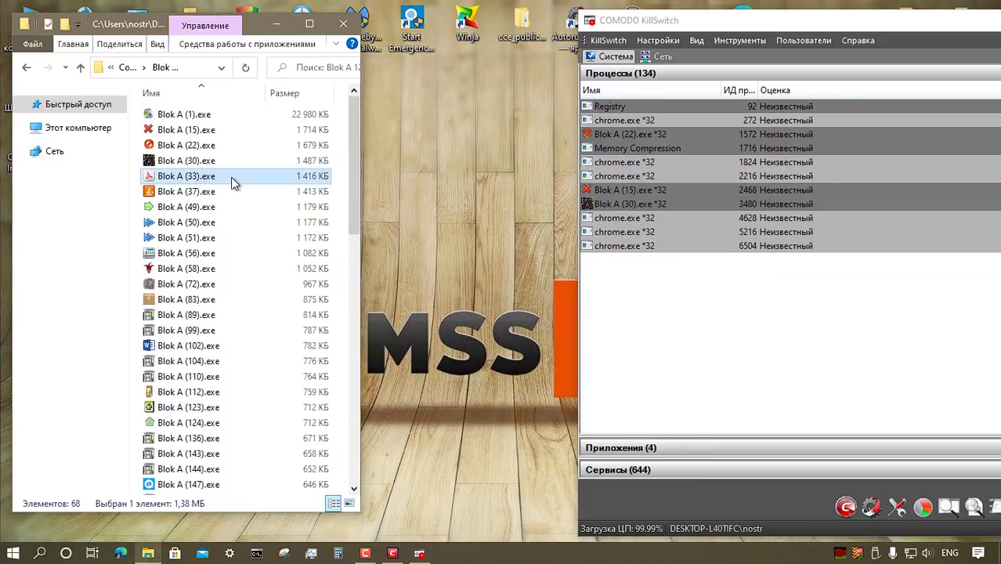
pyautogui.click(783, 374)
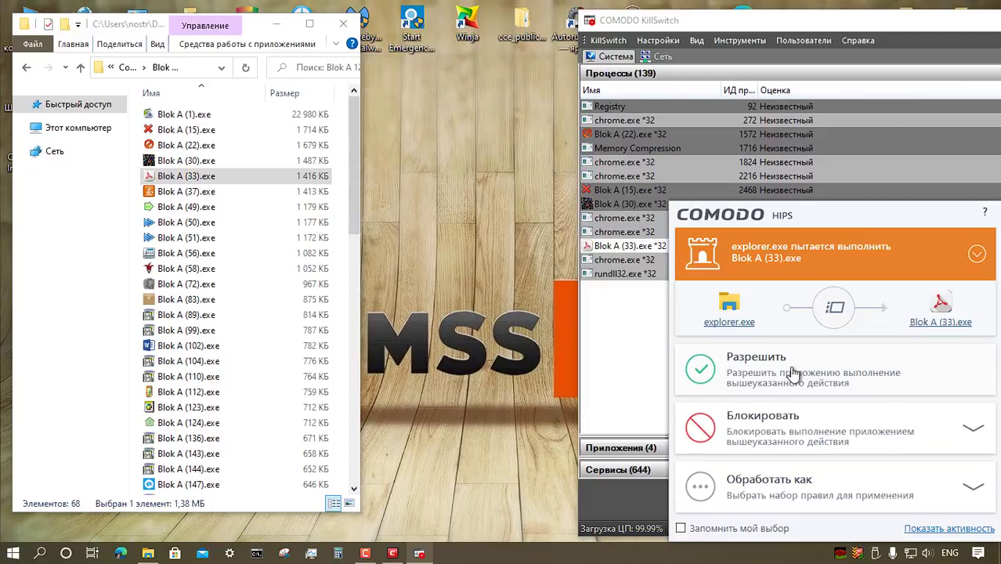
pyautogui.click(705, 372)
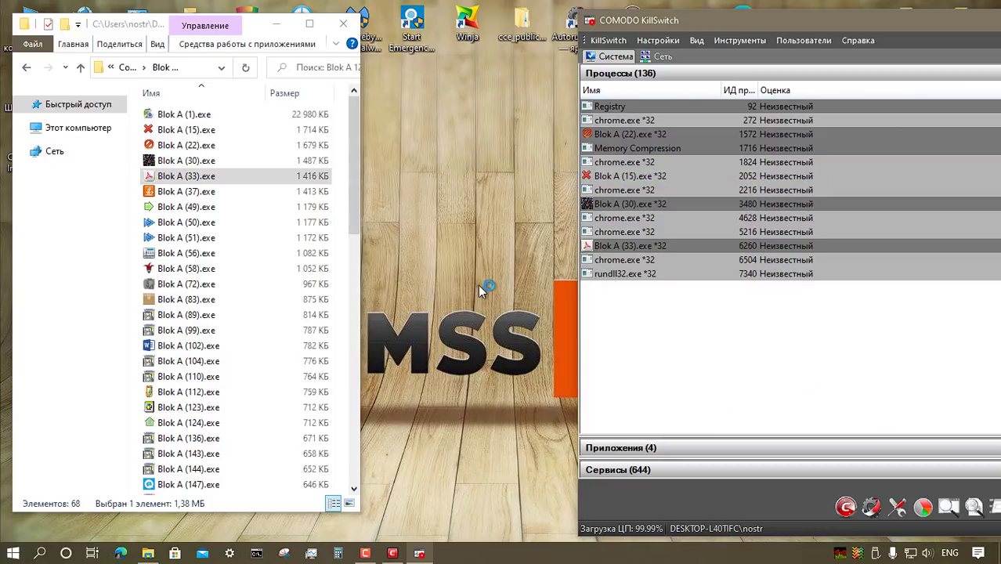
pyautogui.click(803, 423)
pyautogui.click(758, 365)
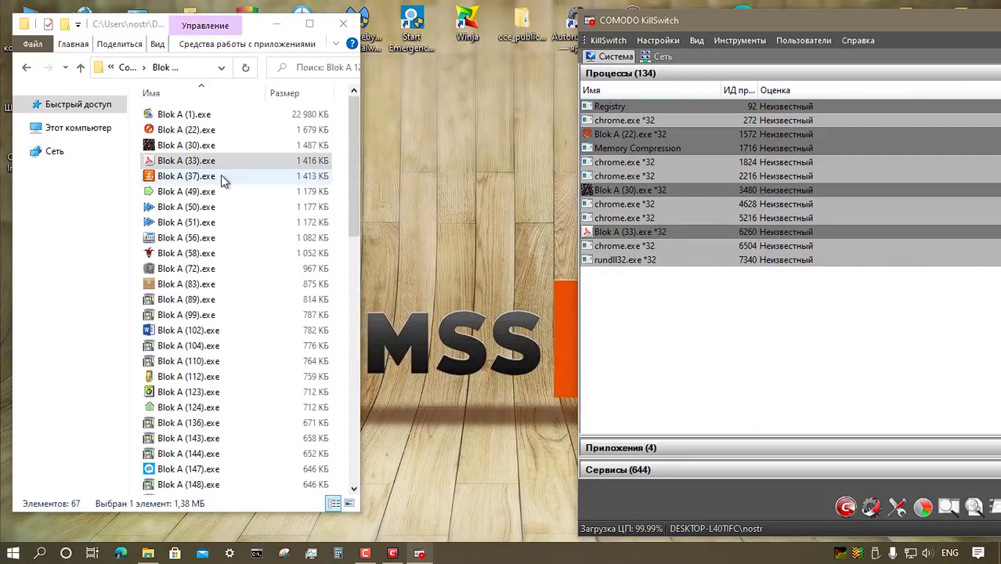
# Step: Run Blok A (37).exe, allowing both its execution in the HIPS alert and its Internet connection in the firewall alert
pyautogui.doubleClick(220, 175)
pyautogui.click(766, 370)
pyautogui.click(758, 424)
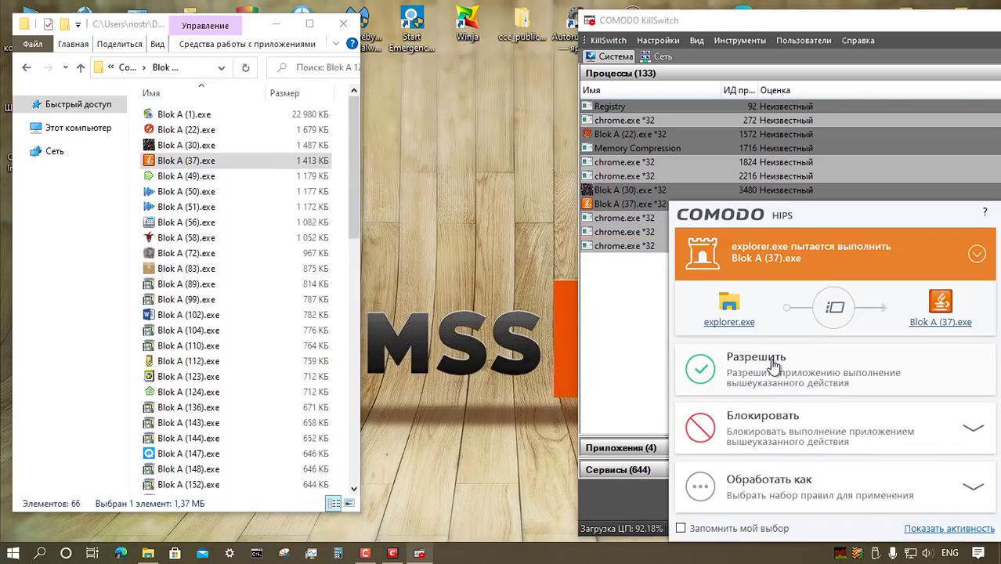
pyautogui.click(774, 367)
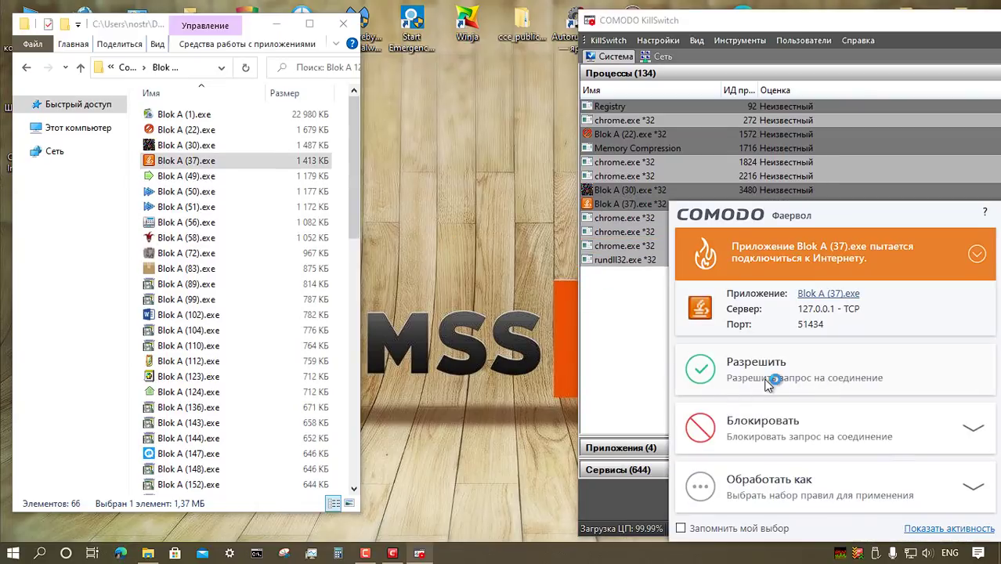
pyautogui.click(765, 374)
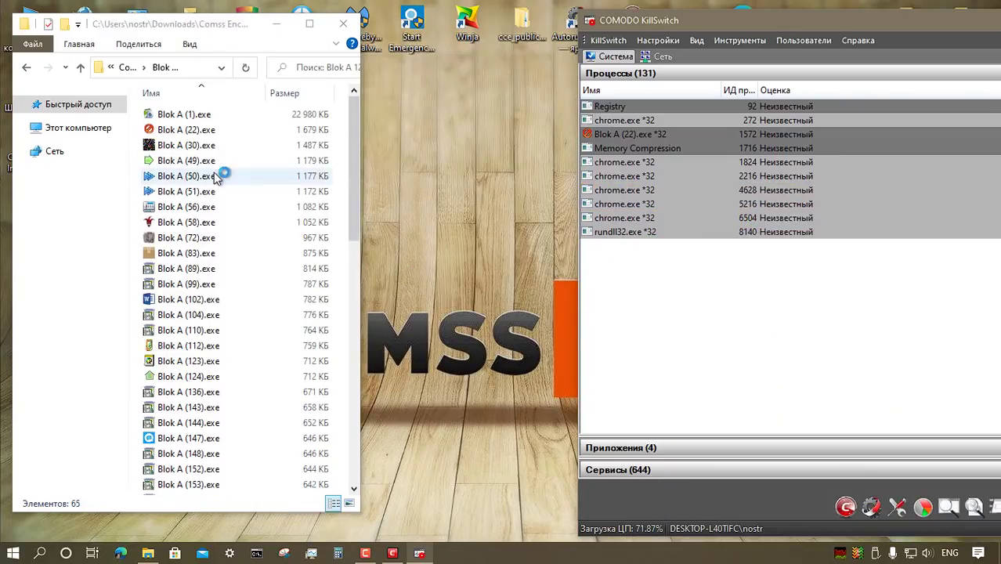
# Step: Run Blok A (49).exe and allow the rundll32.exe connection request in the firewall alert
pyautogui.doubleClick(219, 161)
pyautogui.click(765, 371)
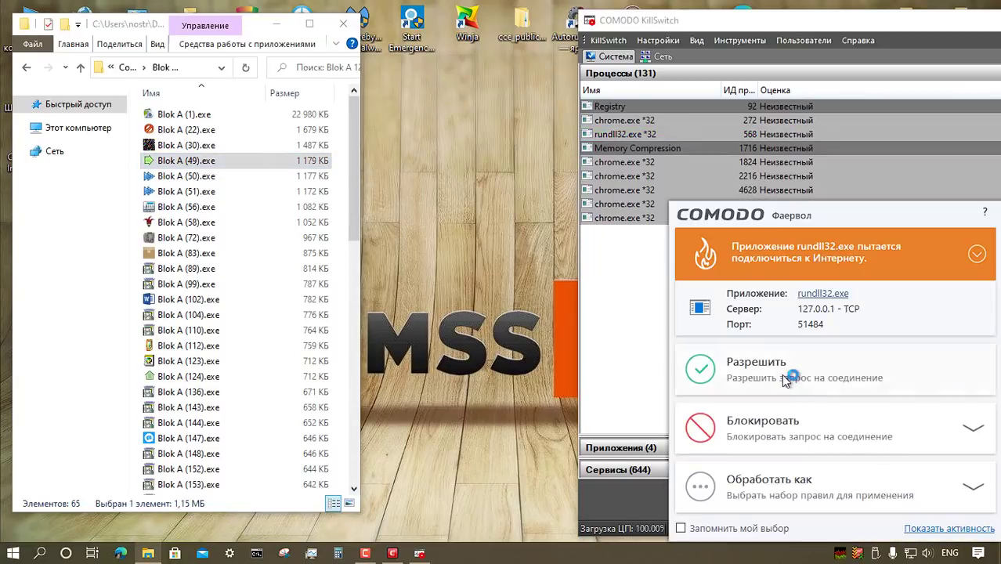
pyautogui.click(782, 375)
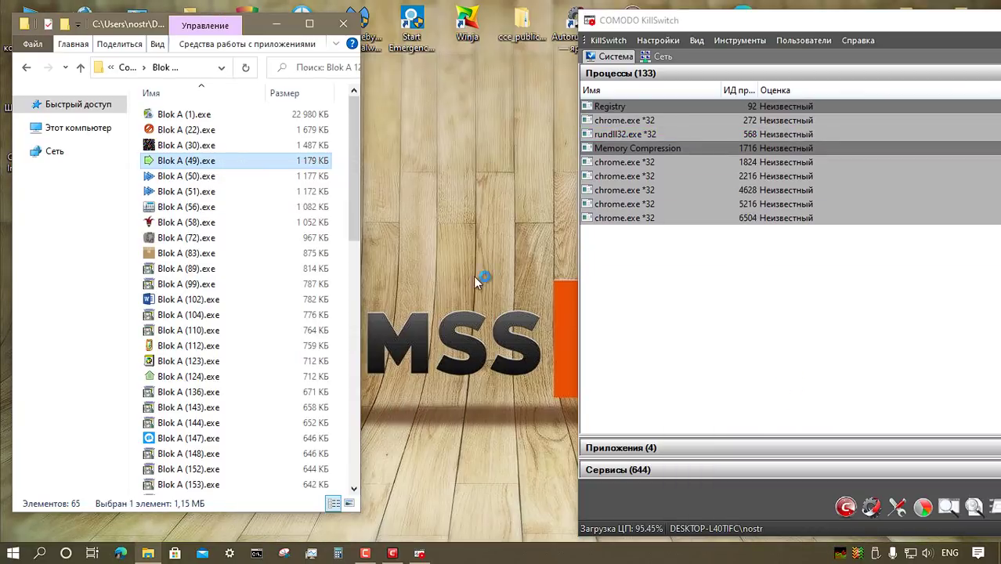
pyautogui.click(793, 376)
pyautogui.click(776, 364)
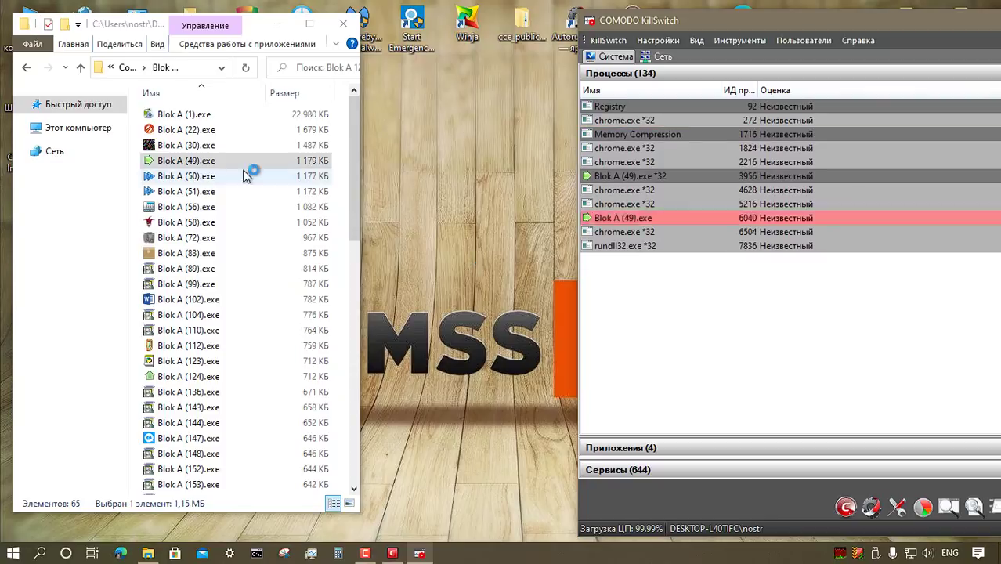
# Step: Run Blok A (50).exe and allow the Internet connection requested by Blok A (49).exe
pyautogui.rightClick(230, 176)
pyautogui.click(235, 173)
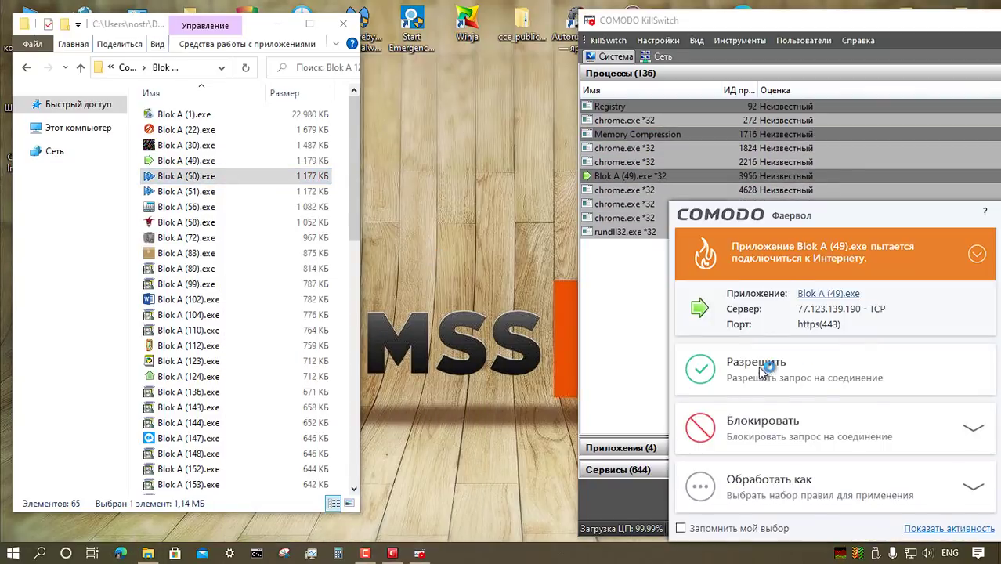
pyautogui.click(752, 366)
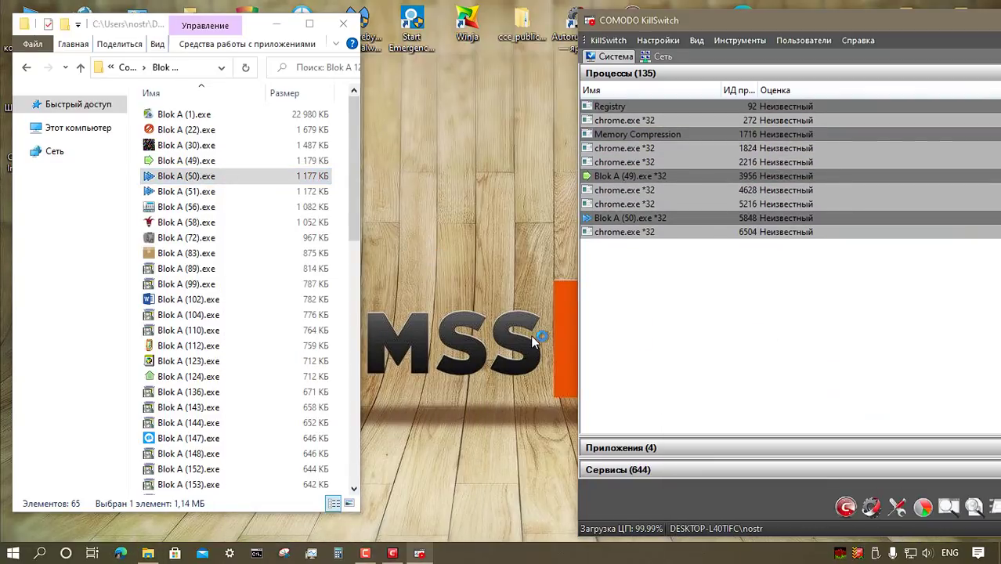
pyautogui.click(754, 367)
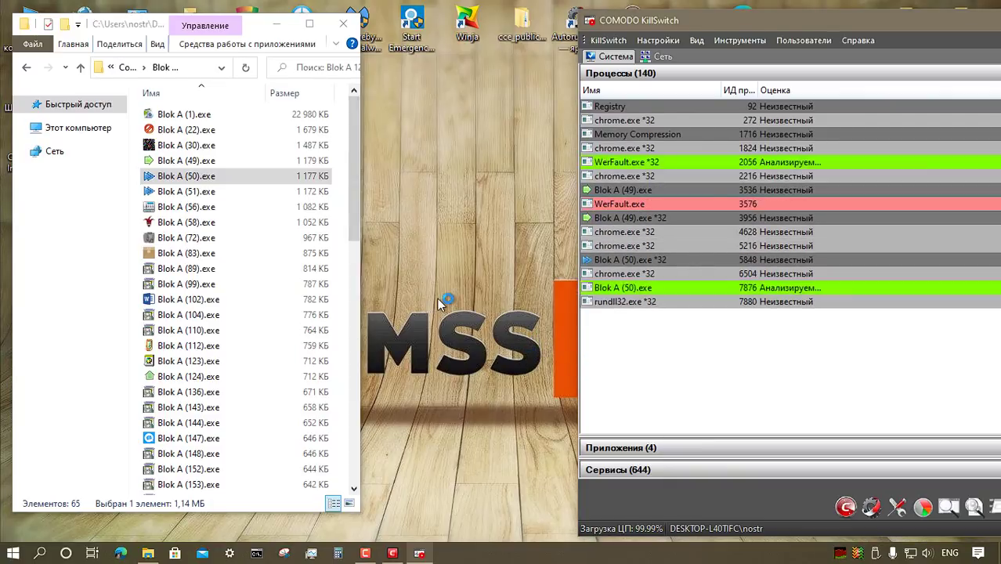
# Step: Run Blok A (58).exe as administrator, then launch the samples Blok A (123).exe and Blok A (148).exe
pyautogui.rightClick(226, 224)
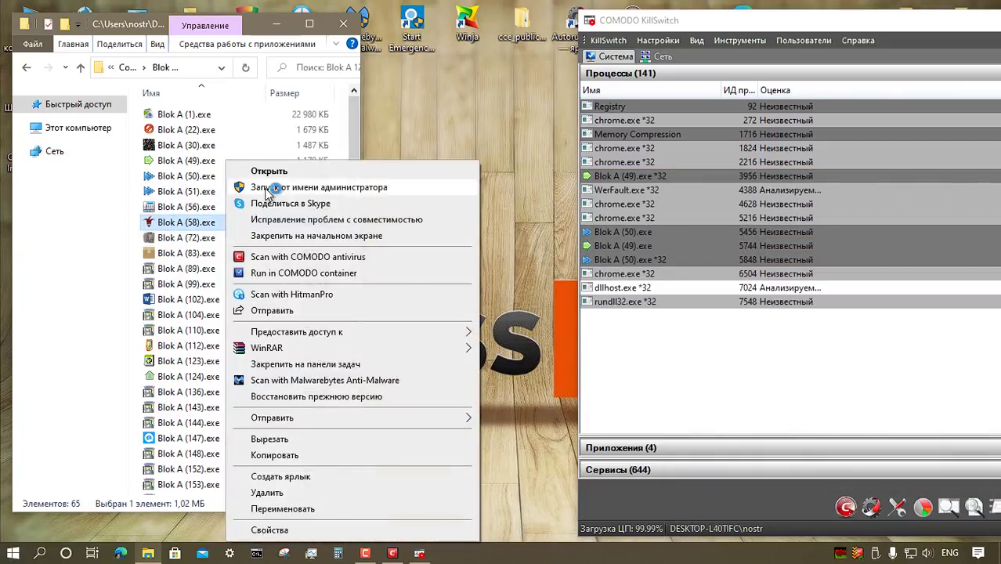
pyautogui.click(252, 185)
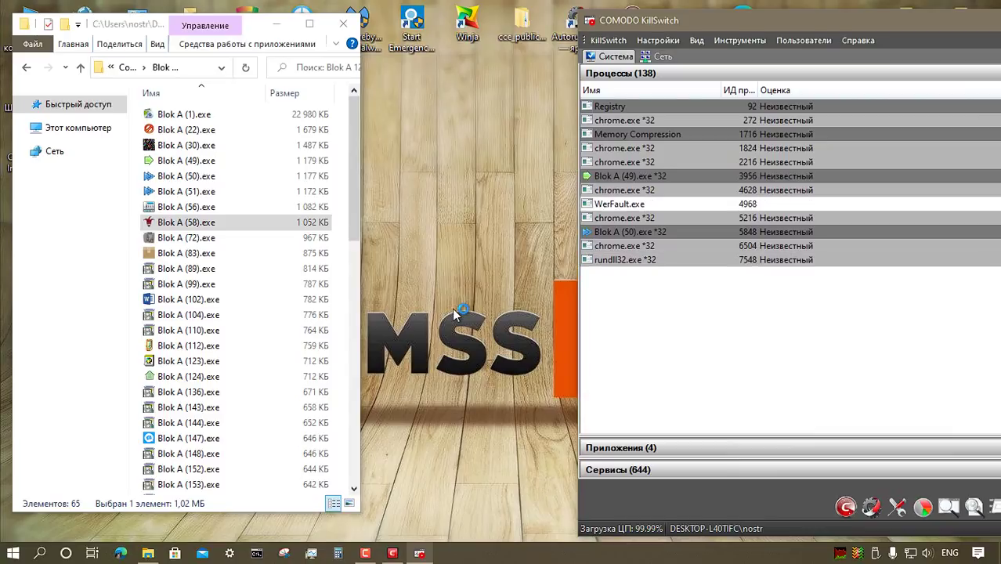
pyautogui.click(225, 359)
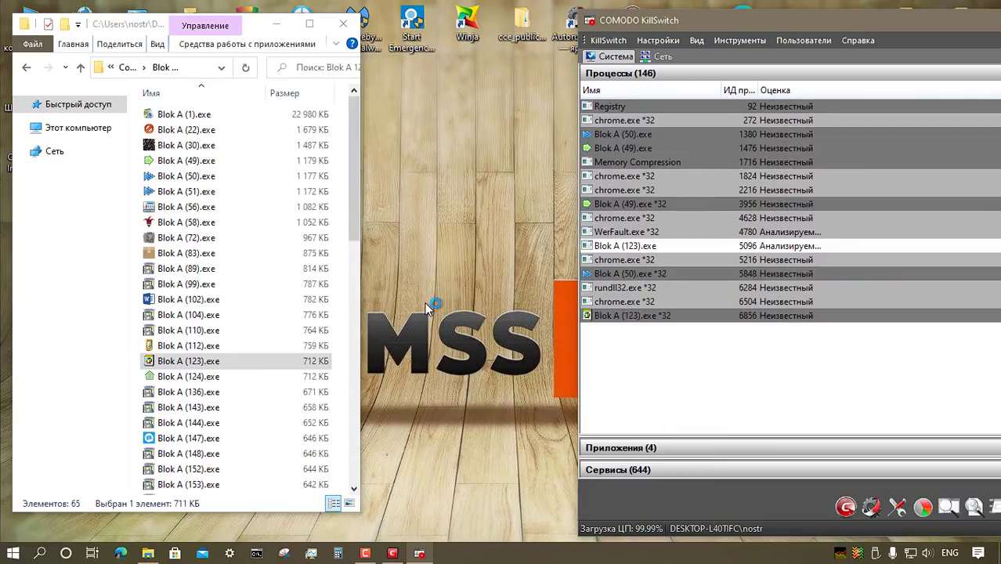
pyautogui.click(233, 454)
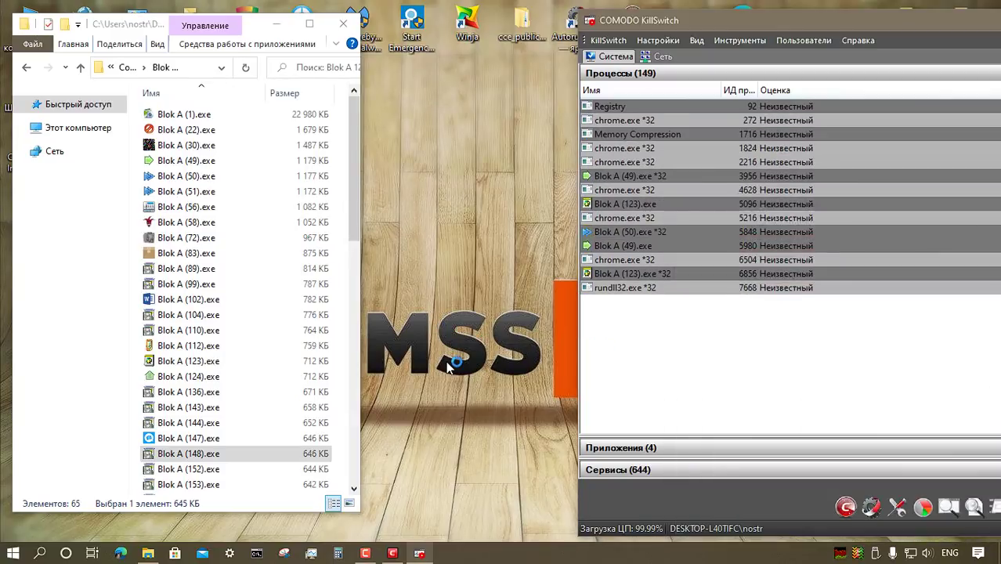
# Step: Run the sample Blok A (194).exe and accept the COMODO alert it triggers
pyautogui.scroll(-8, 235, 313)
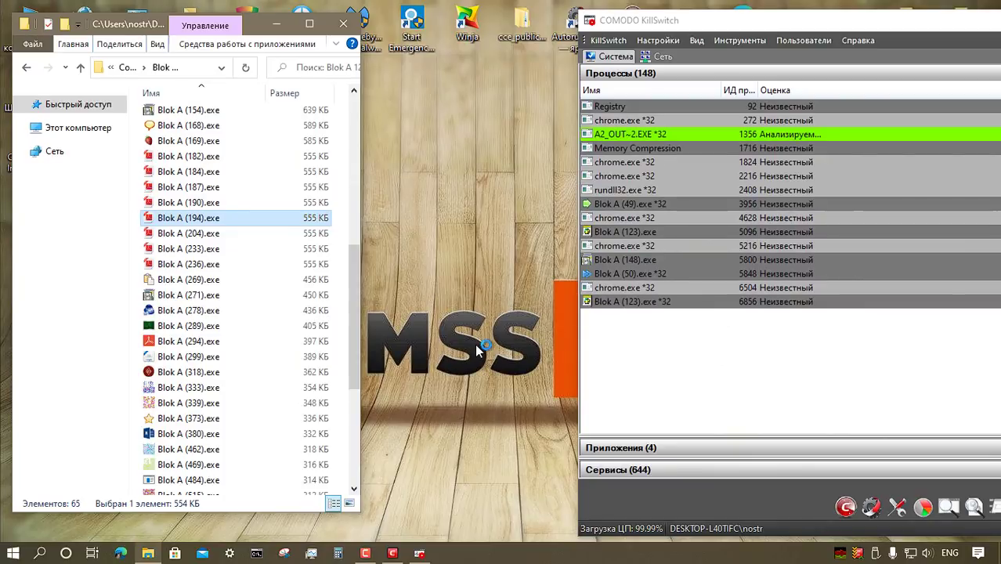
pyautogui.press('Return')
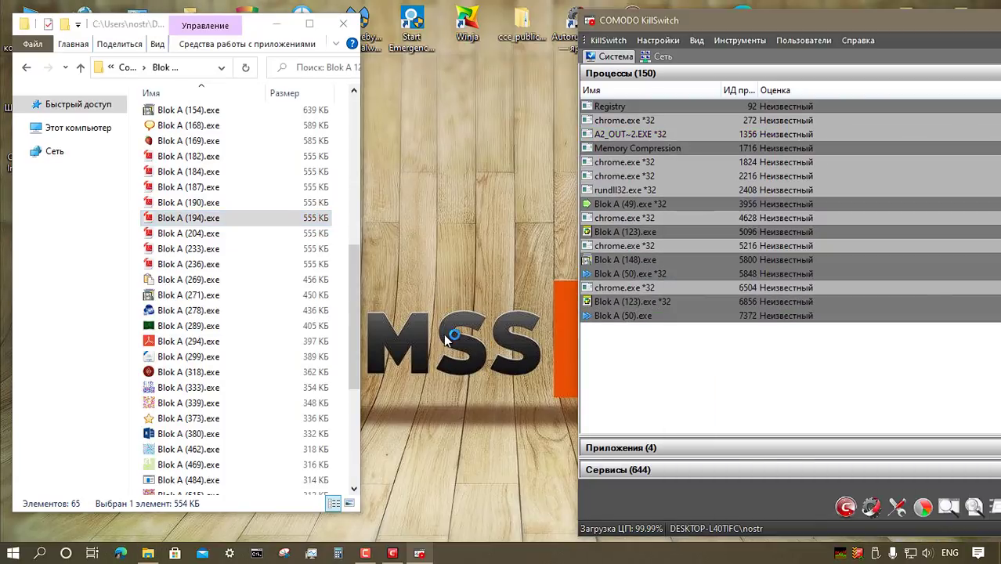
pyautogui.click(777, 373)
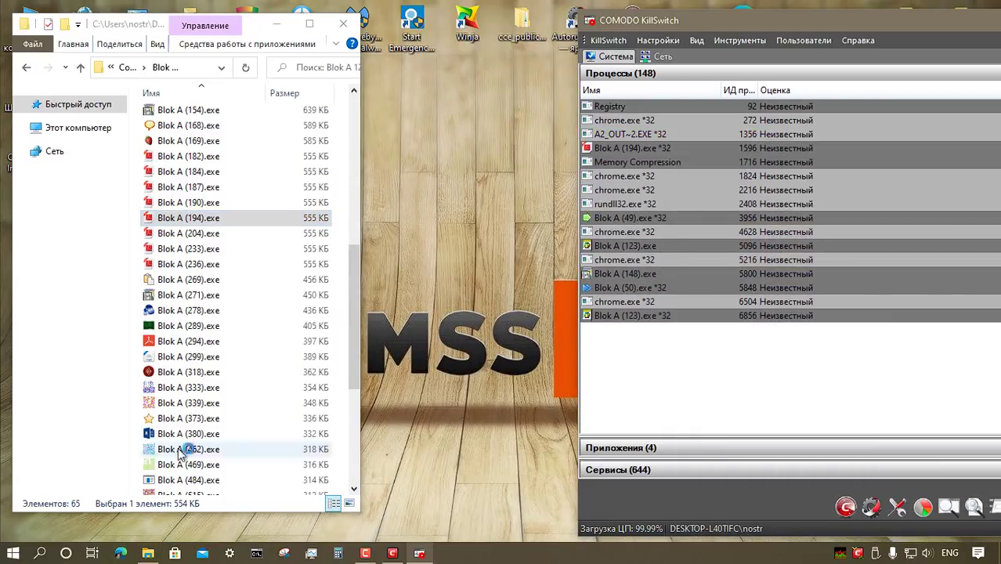
# Step: Run Blok A (380).exe and allow the Internet connections requested by Blok A (49).exe and rundll32.exe
pyautogui.click(211, 434)
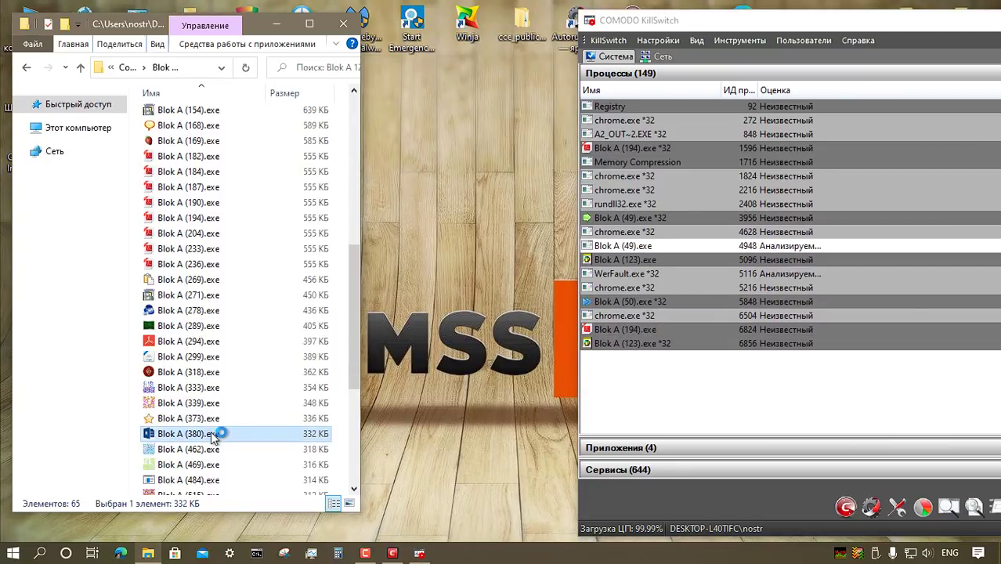
pyautogui.rightClick(213, 435)
pyautogui.click(453, 366)
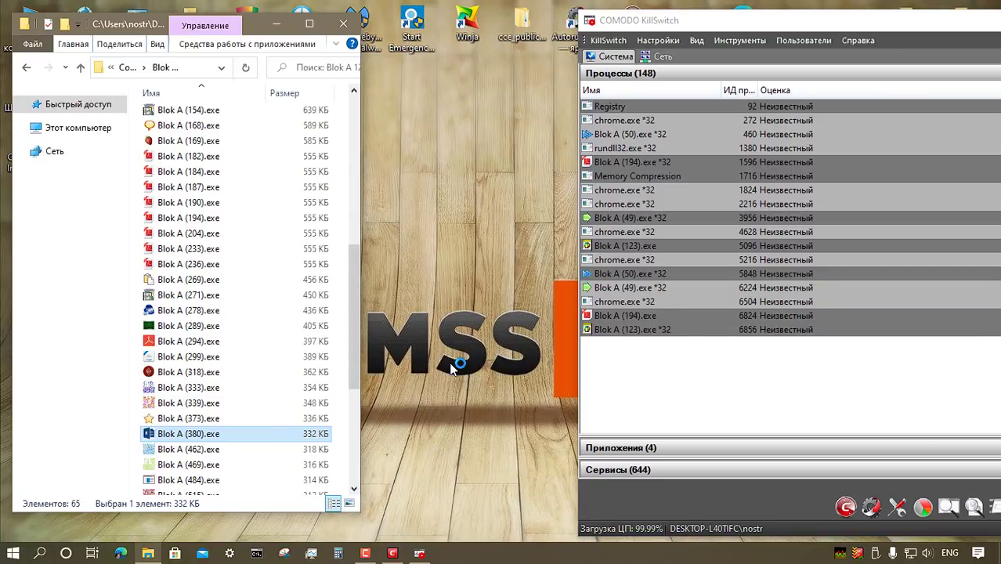
pyautogui.click(778, 370)
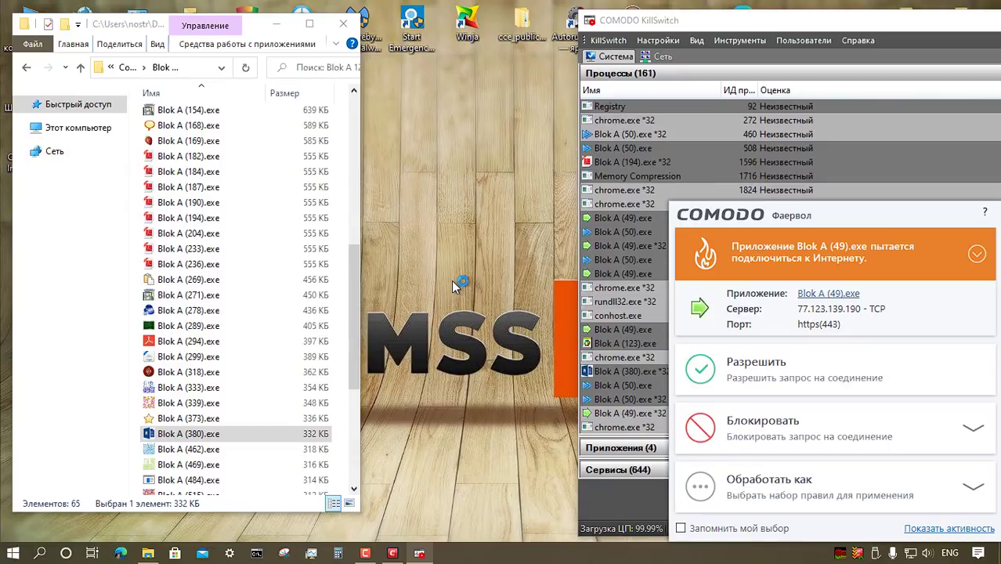
pyautogui.click(750, 368)
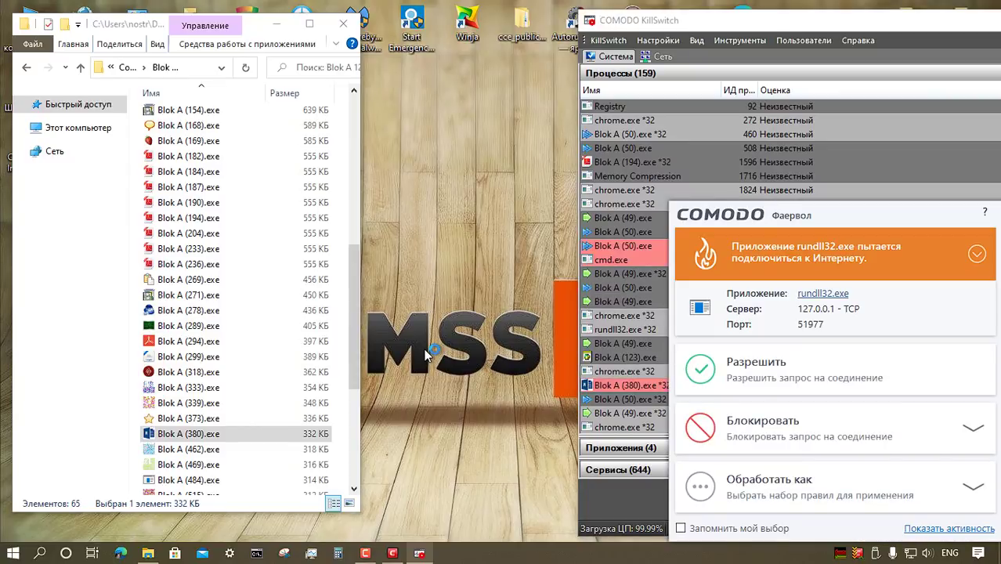
pyautogui.click(788, 367)
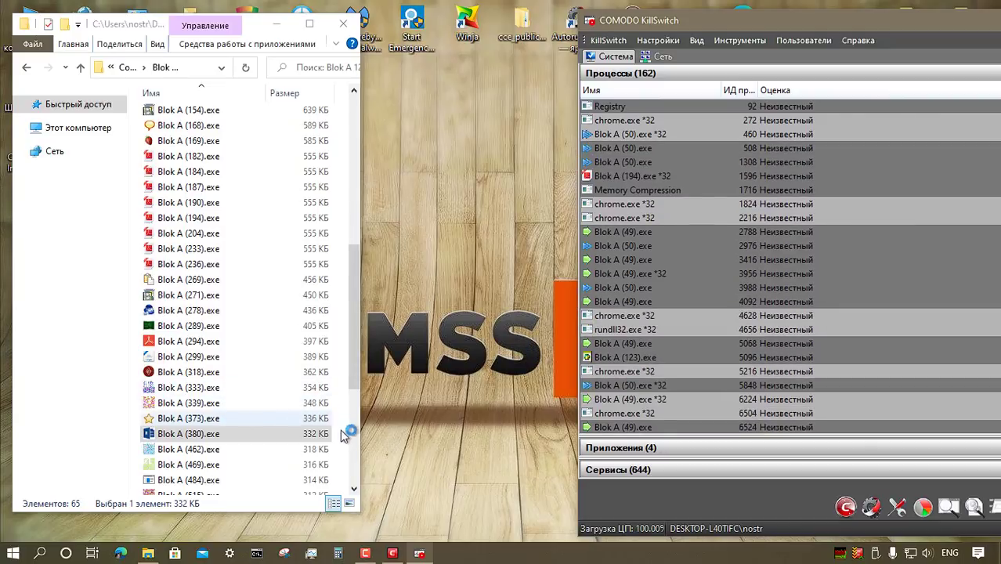
# Step: Allow the Internet connections requested by qoaxociaixfp.exe and Blok A (50).exe in the firewall alerts
pyautogui.click(353, 459)
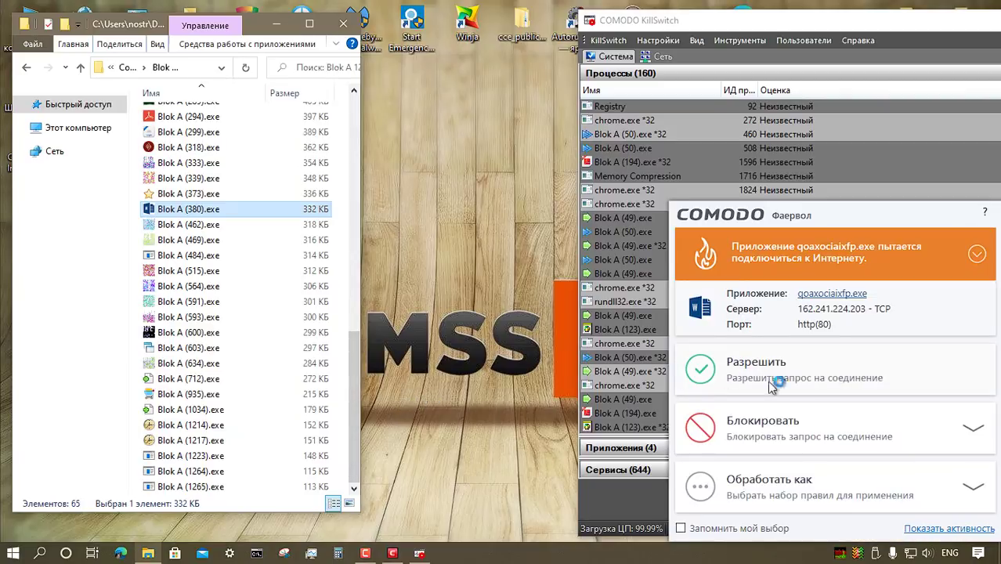
pyautogui.click(804, 376)
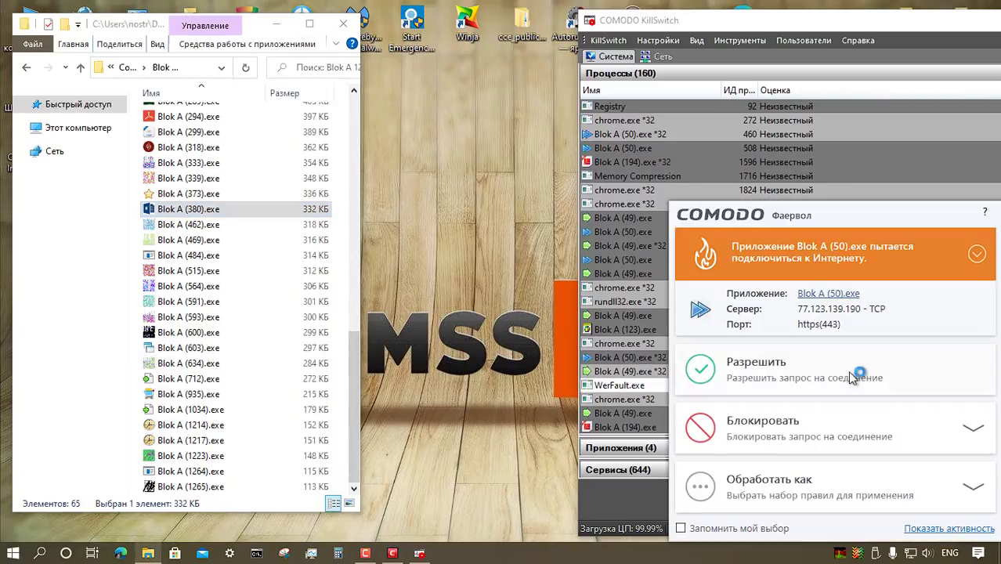
pyautogui.click(783, 380)
pyautogui.click(772, 384)
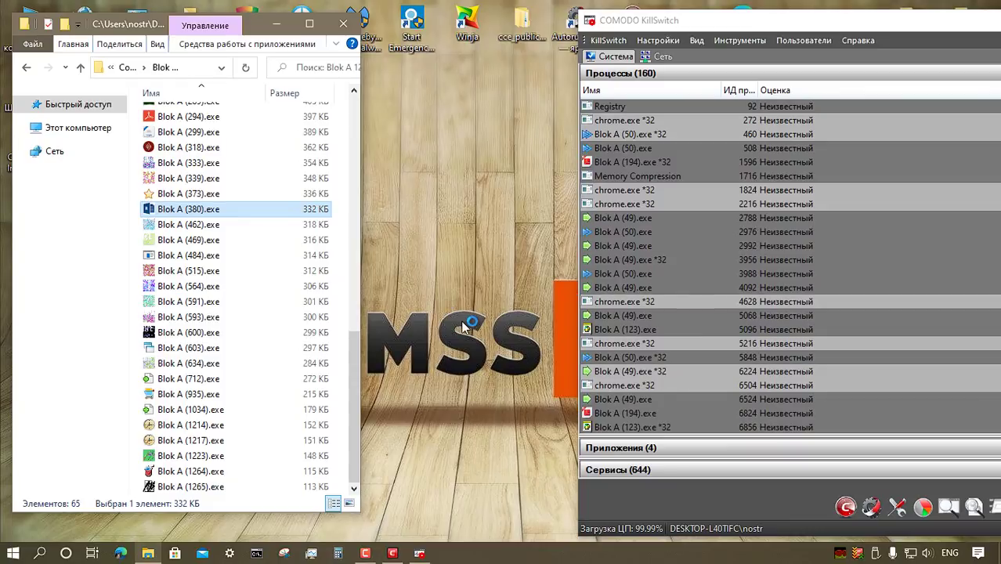
# Step: Run the sample Blok A (935).exe and allow the connection requests from rundll32.exe in the firewall alerts
pyautogui.click(228, 394)
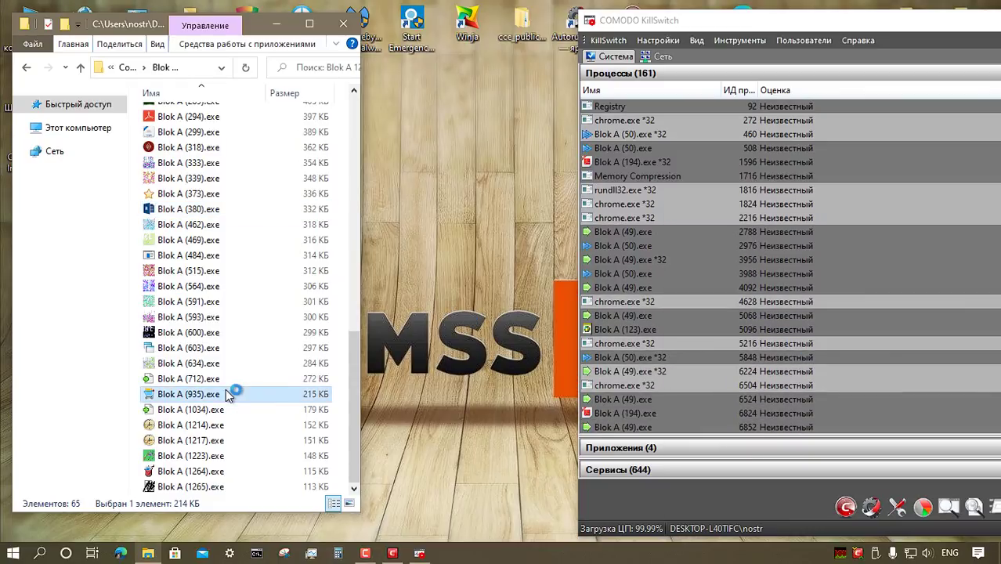
pyautogui.rightClick(228, 395)
pyautogui.click(493, 382)
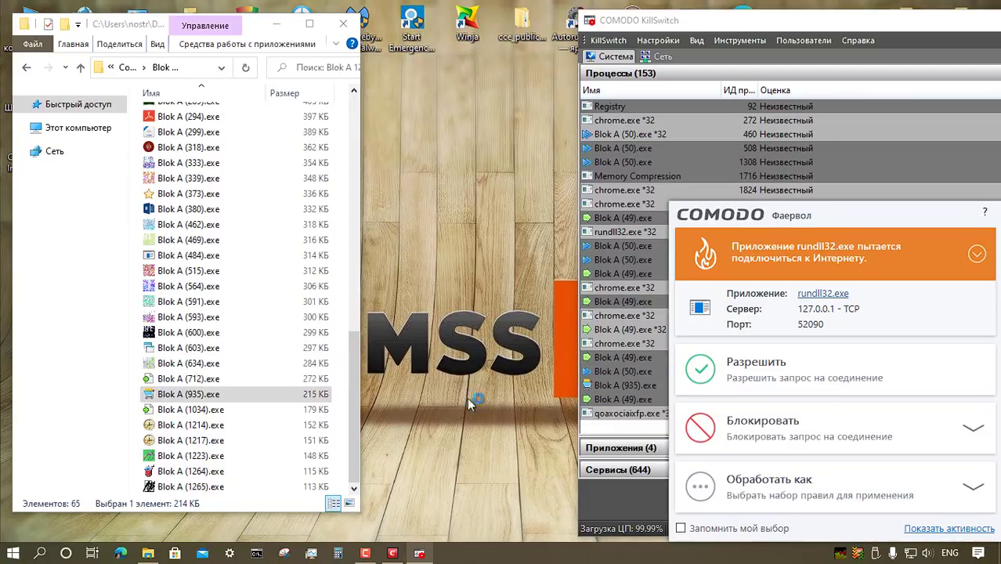
pyautogui.click(760, 368)
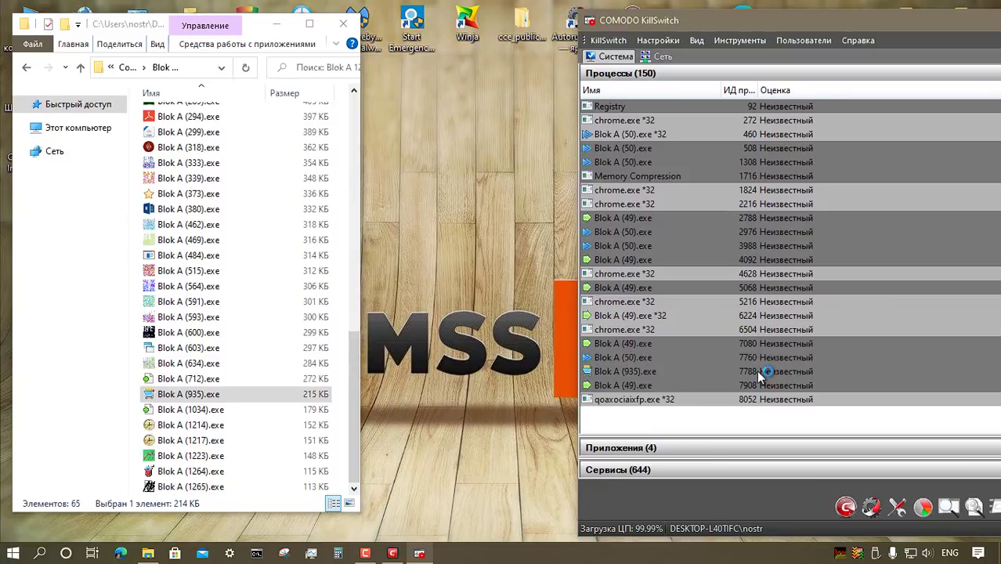
pyautogui.click(756, 370)
pyautogui.click(768, 434)
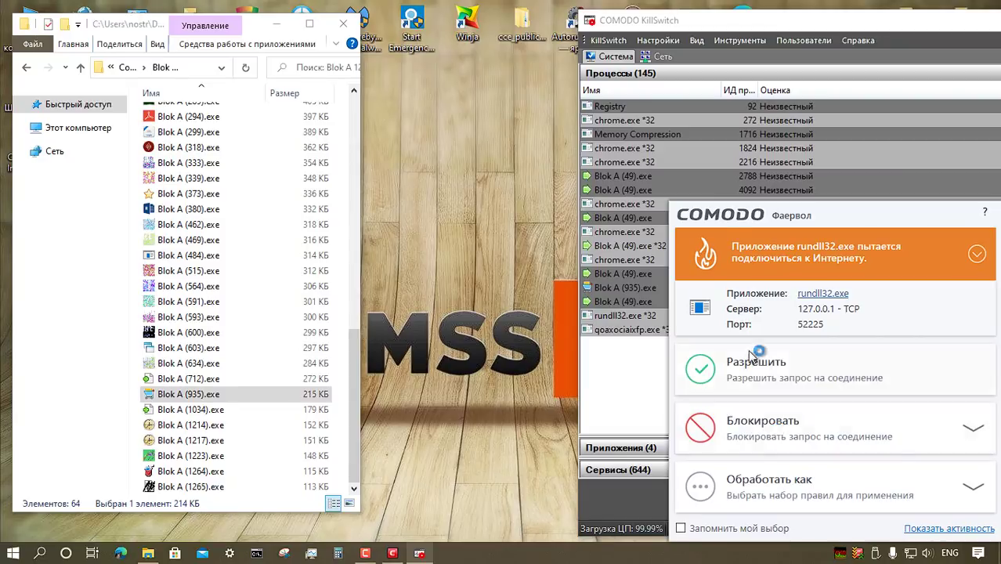
pyautogui.click(752, 359)
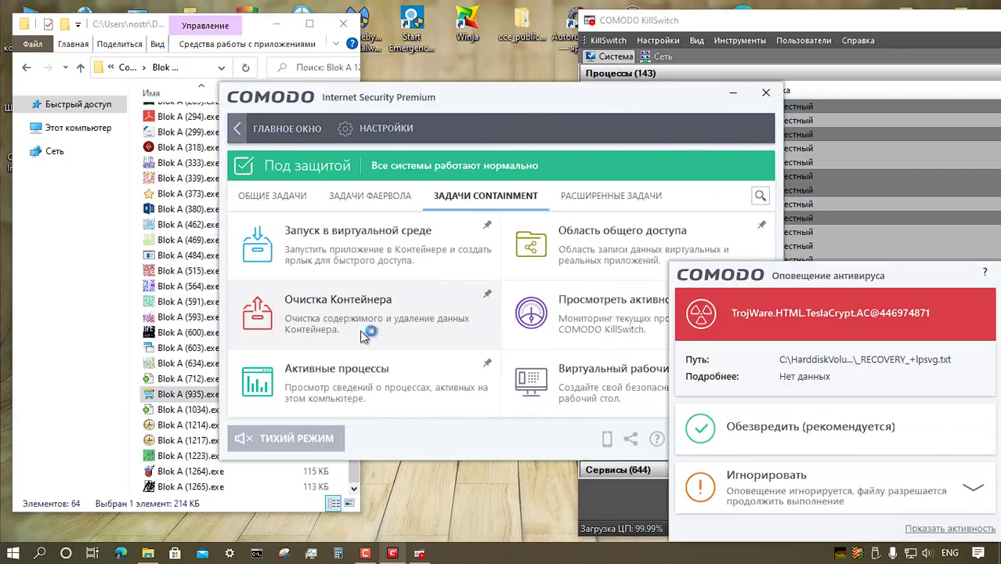
# Step: Clear the container's contents and data in COMODO Internet Security Premium and close the cleanup dialog
pyautogui.click(438, 307)
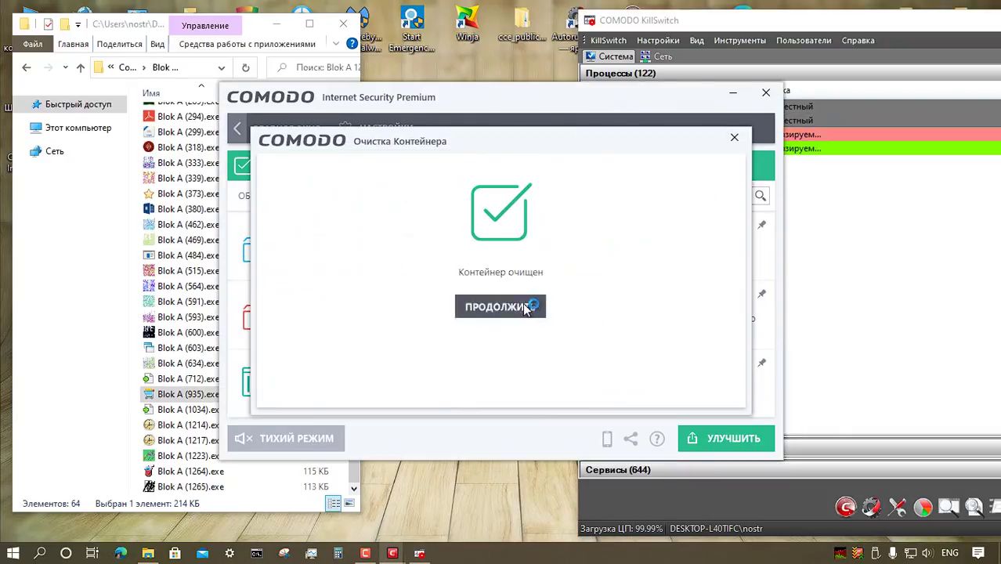
pyautogui.click(526, 308)
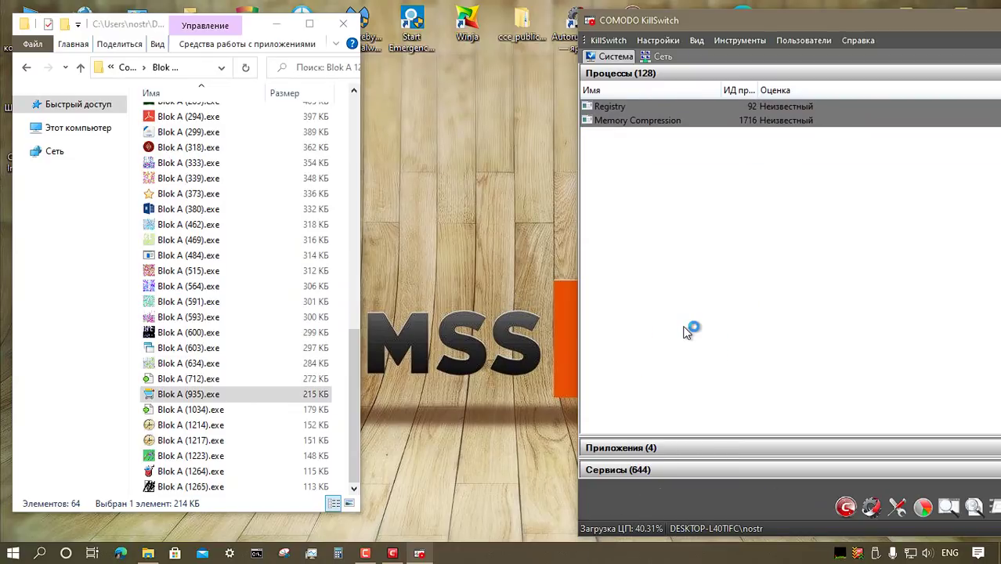
# Step: In the Blok B folder, launch the samples Blok B (104).exe, Blok B (837).exe and Blok B (1655).exe
pyautogui.rightClick(245, 116)
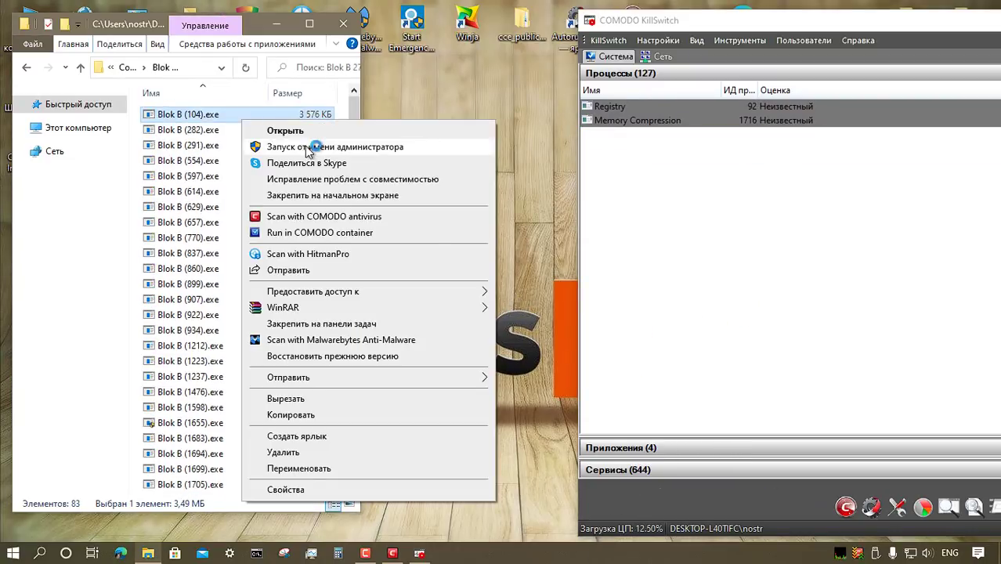
pyautogui.click(313, 136)
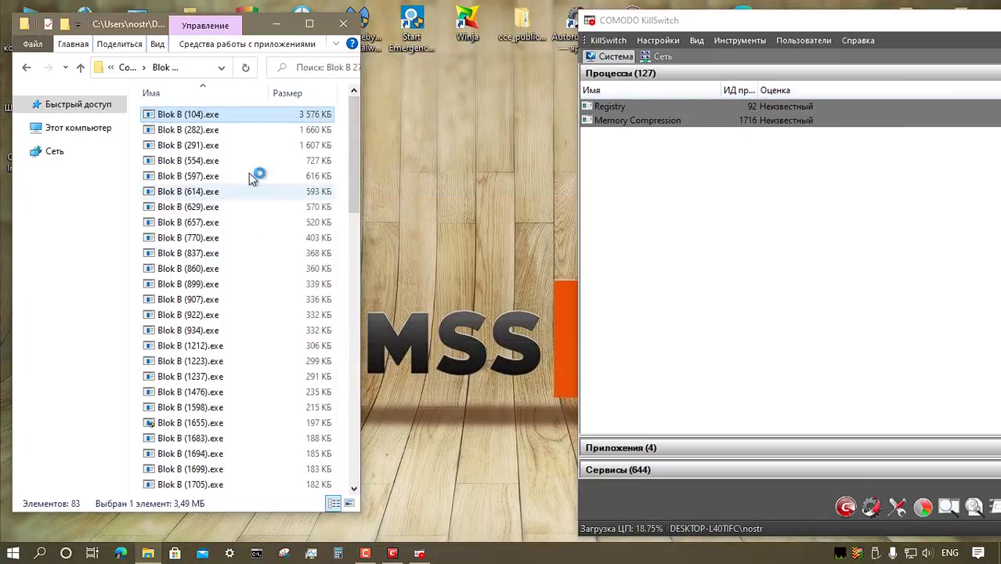
pyautogui.rightClick(241, 253)
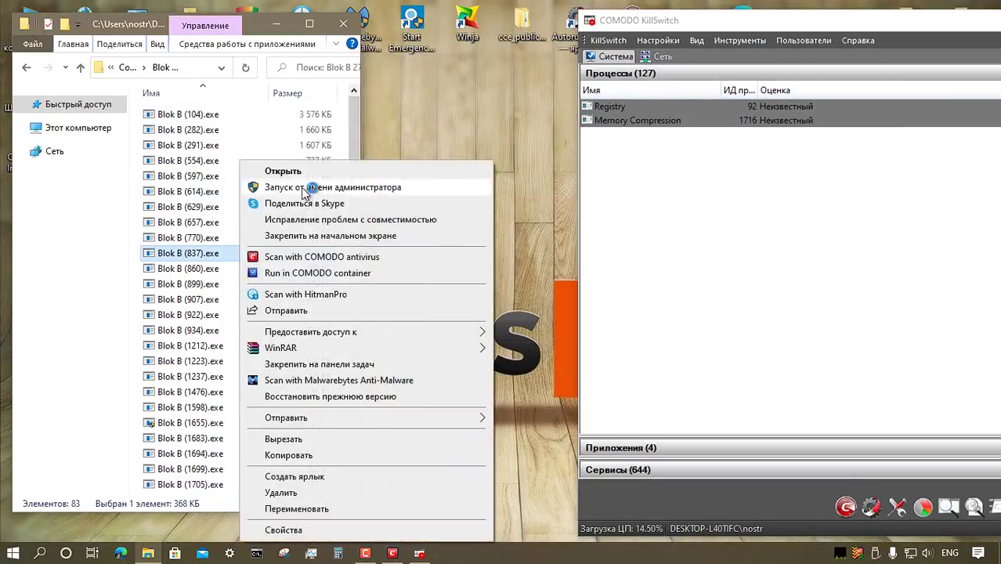
pyautogui.click(301, 188)
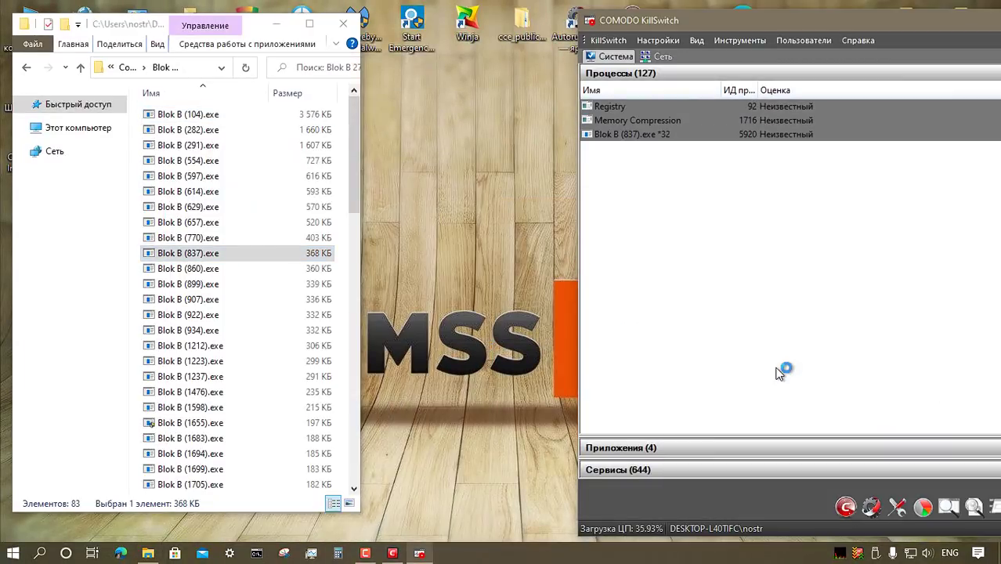
pyautogui.click(242, 423)
pyautogui.rightClick(242, 423)
pyautogui.click(301, 63)
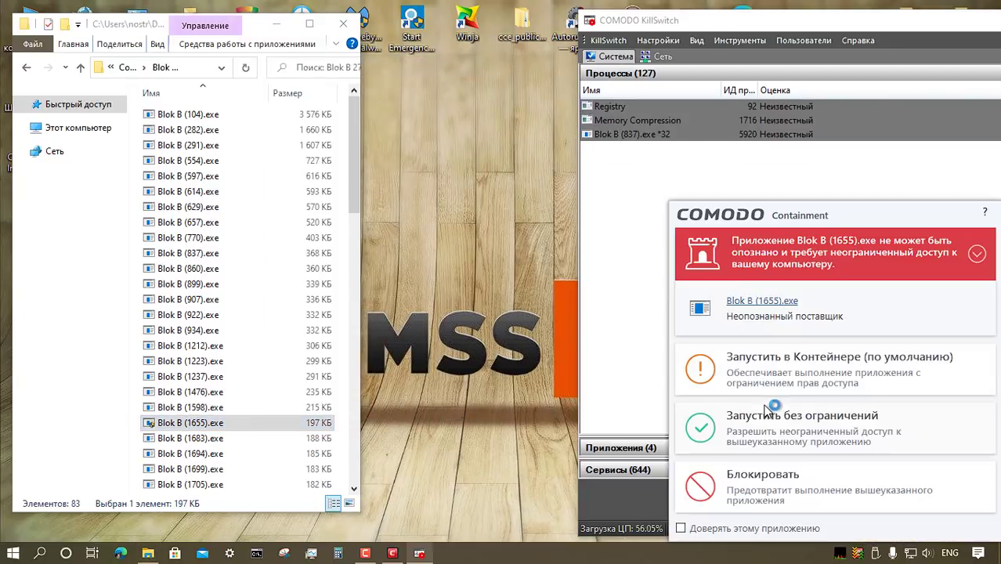
# Step: Launch the samples Blok B (1745).exe and Blok B (1840).exe
pyautogui.scroll(-8, 258, 313)
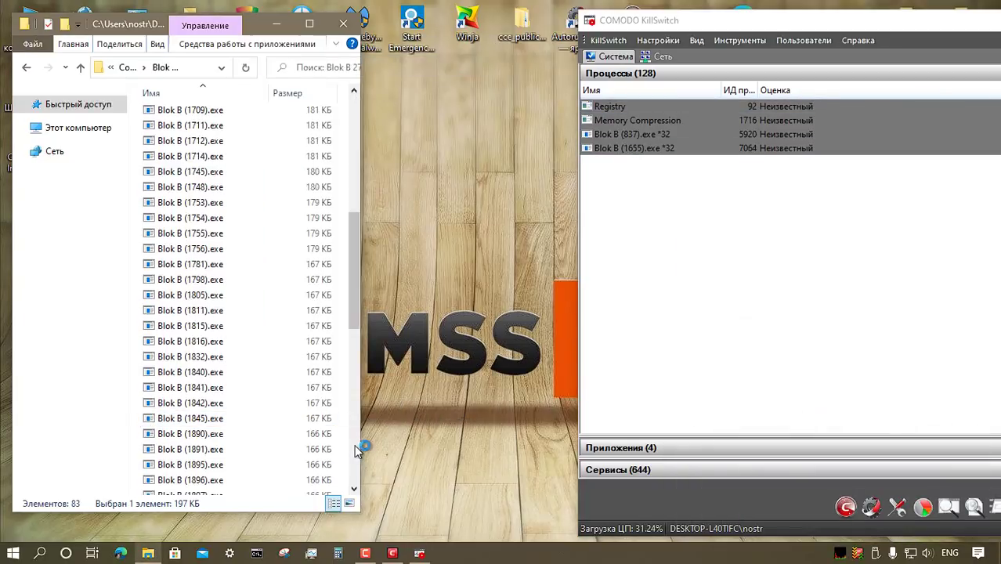
pyautogui.click(235, 173)
pyautogui.rightClick(235, 173)
pyautogui.click(482, 336)
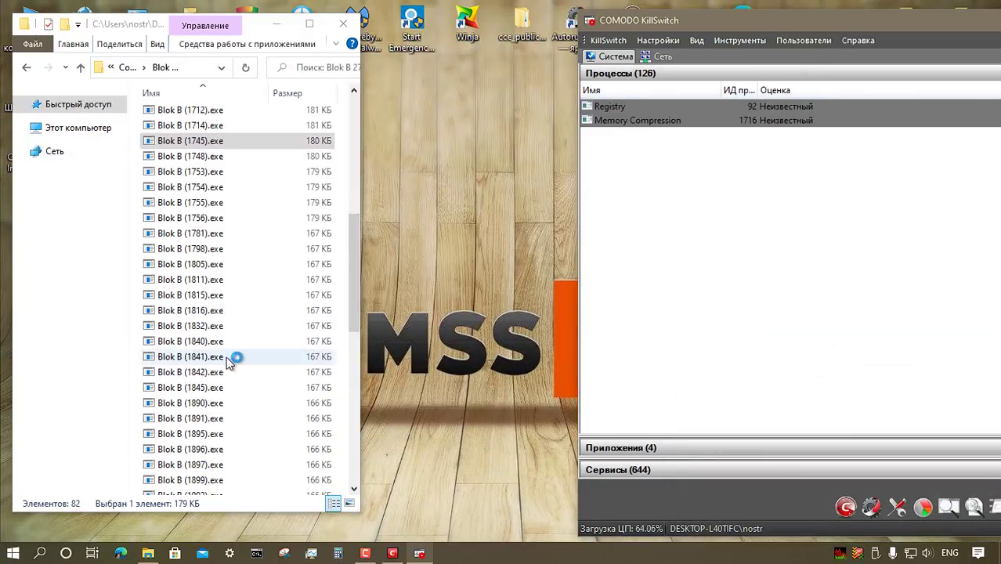
pyautogui.rightClick(232, 342)
pyautogui.click(437, 277)
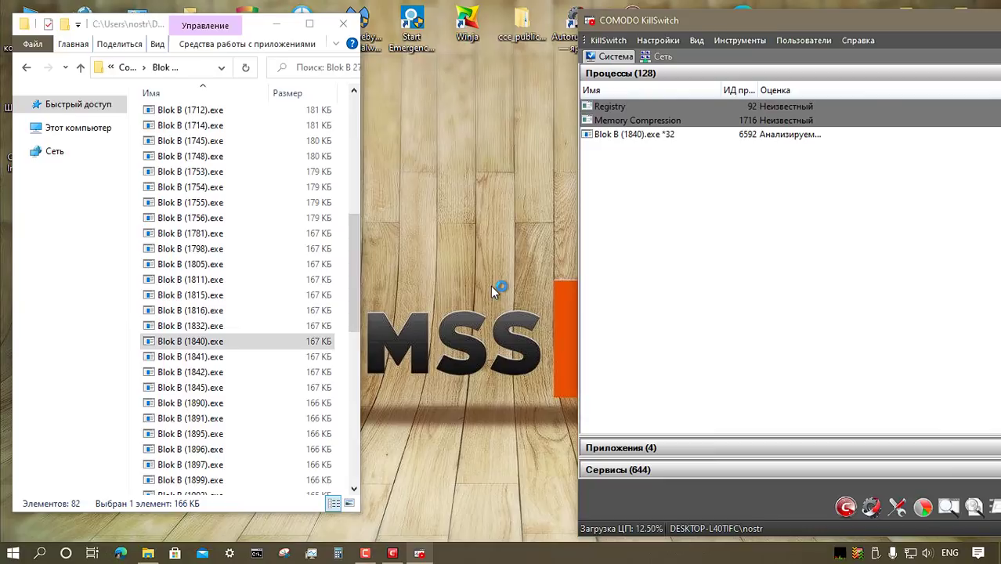
# Step: Launch the sample Blok B (1940).exe, then run Blok B (2205).exe as administrator
pyautogui.click(354, 391)
pyautogui.rightClick(223, 156)
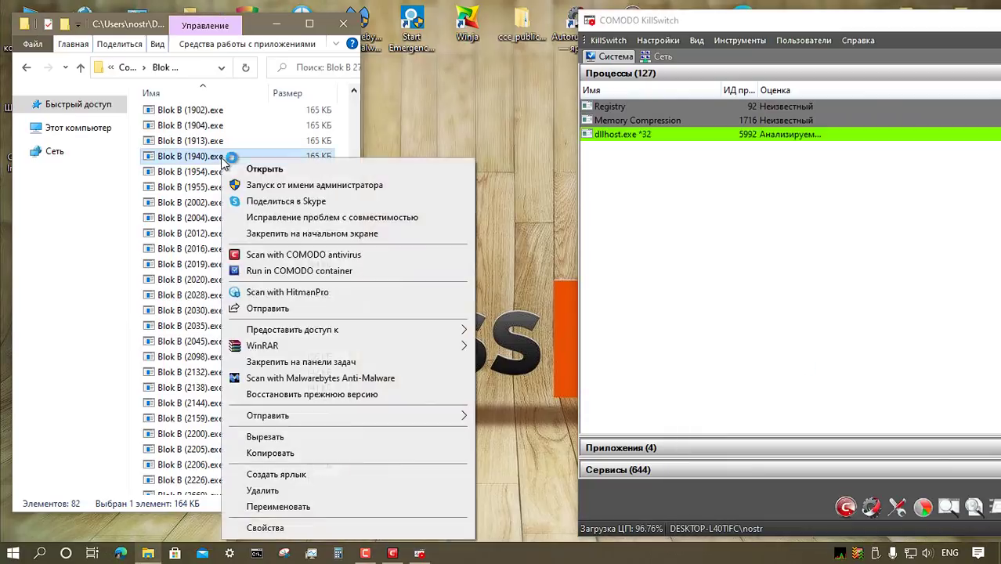
pyautogui.click(420, 201)
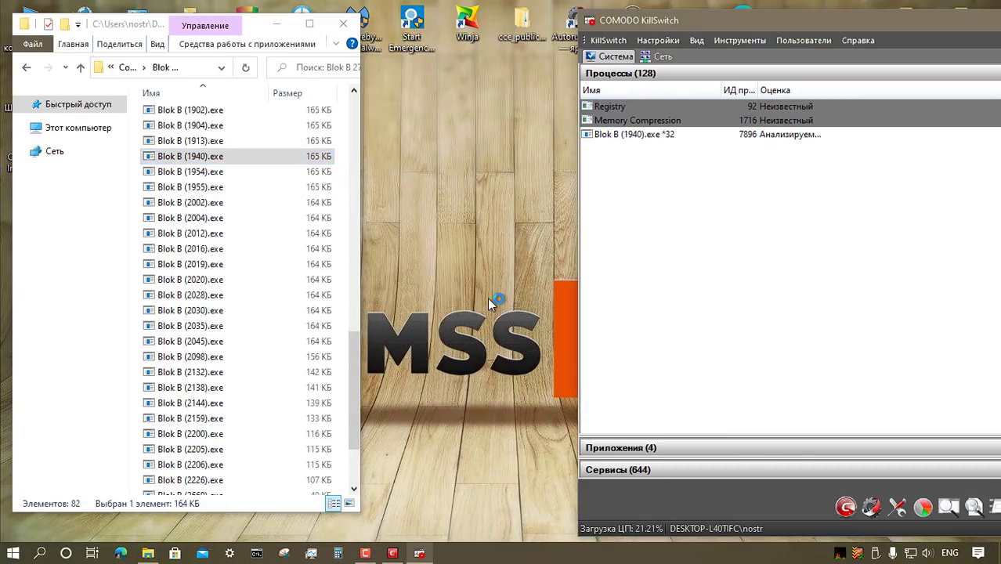
pyautogui.click(266, 342)
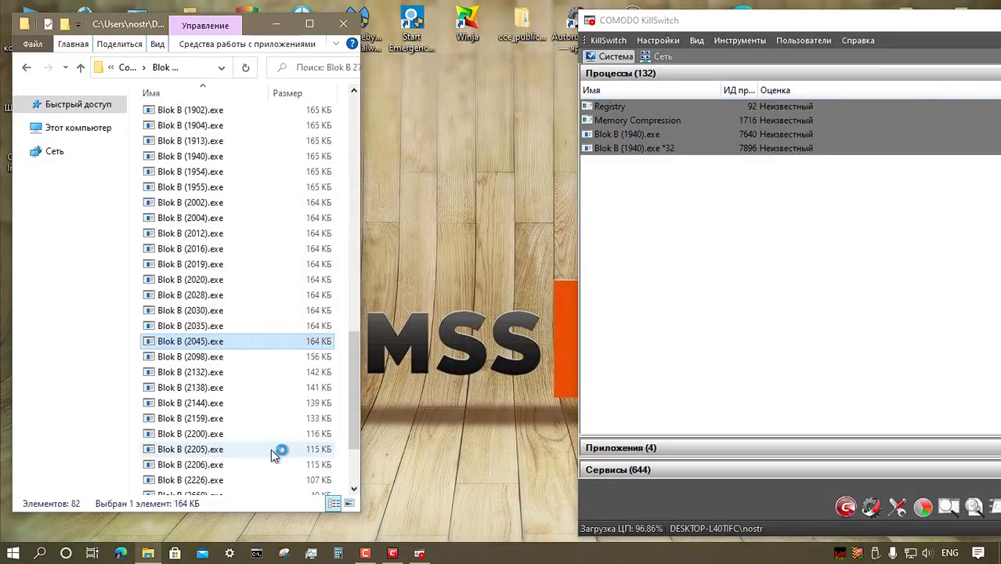
pyautogui.rightClick(270, 449)
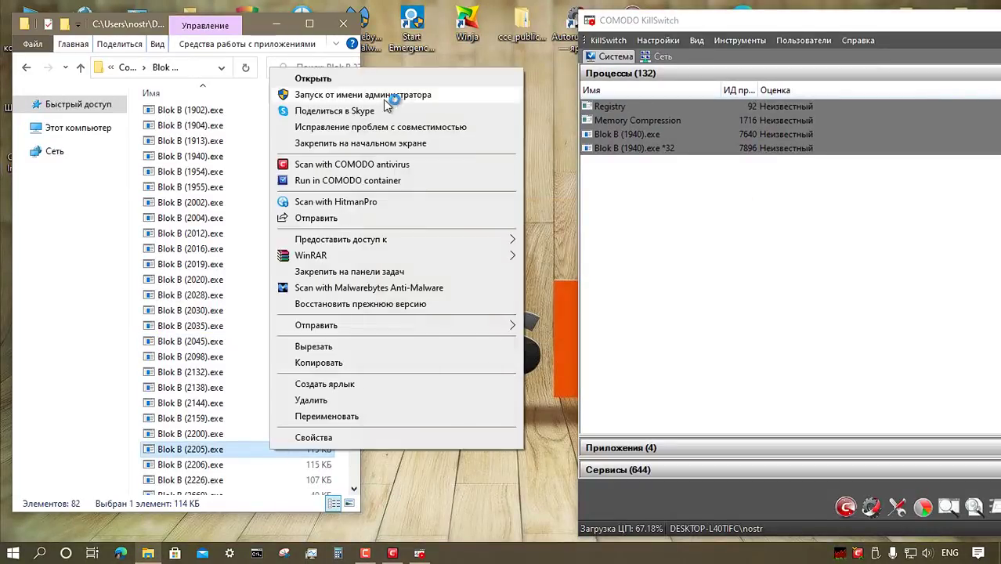
pyautogui.click(391, 96)
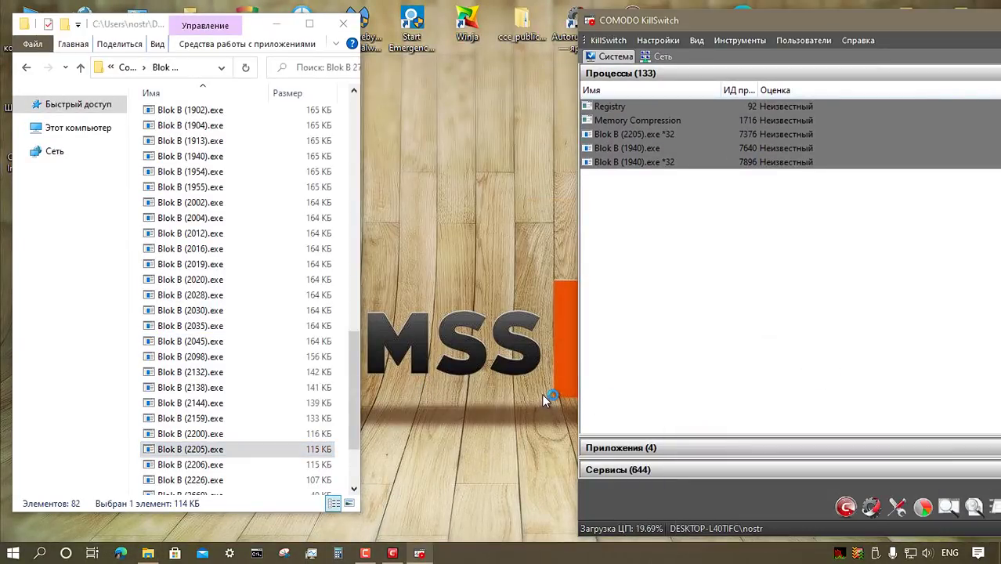
# Step: Launch Blok B (2728).exe and choose to run it in the container in the Containment alert
pyautogui.scroll(-3, 251, 392)
pyautogui.click(235, 455)
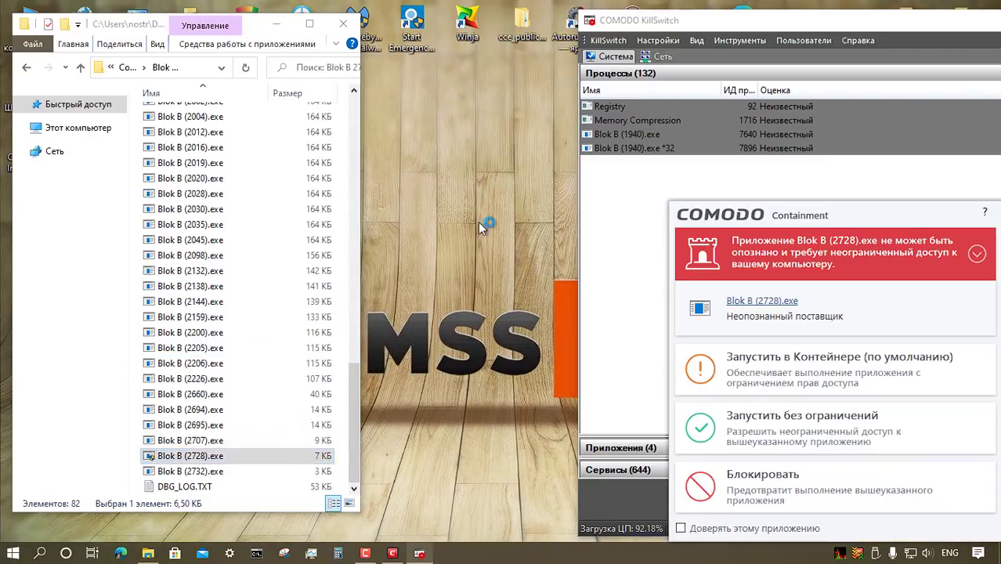
pyautogui.click(771, 374)
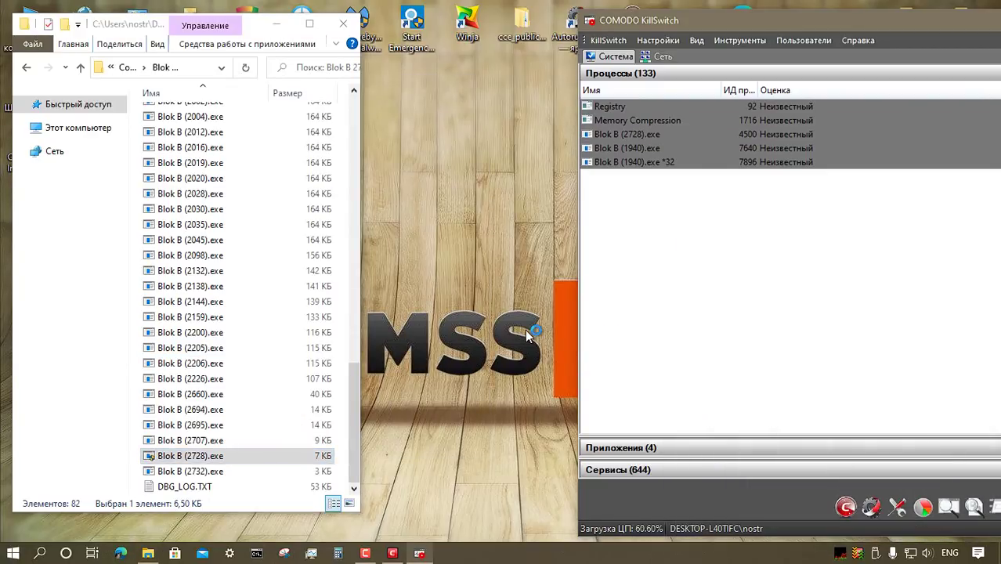
# Step: Go back up to the Comss folder holding Blok A (4434) and Blok B (7725) and check its contents
pyautogui.hotkey('alt', 'Up')
pyautogui.hotkey('alt', 'Up')
pyautogui.doubleClick(228, 114)
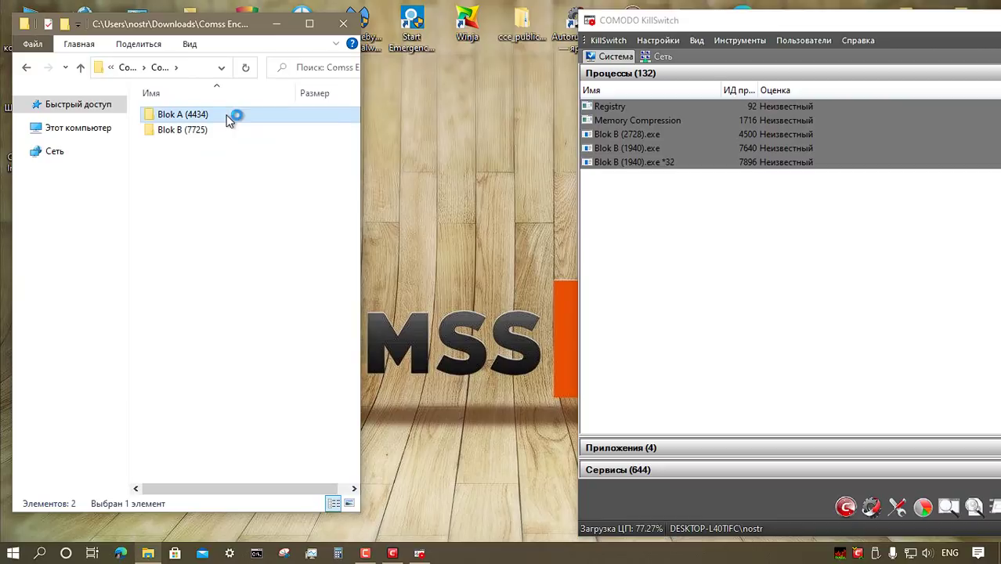
pyautogui.doubleClick(229, 116)
pyautogui.click(249, 145)
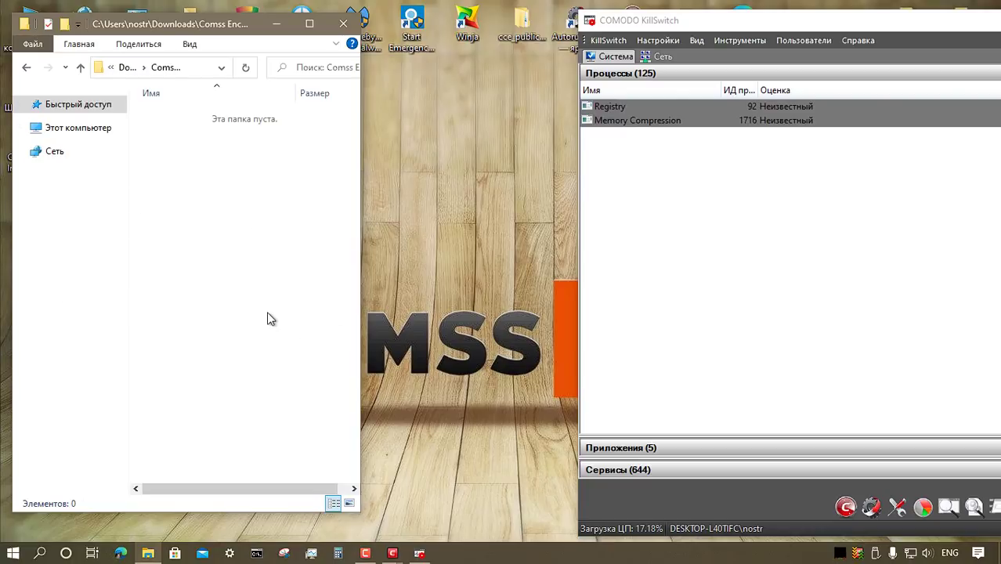
# Step: Go up to the Downloads folder, then open the COMODO quarantine and examine the list of quarantined items
pyautogui.click(79, 68)
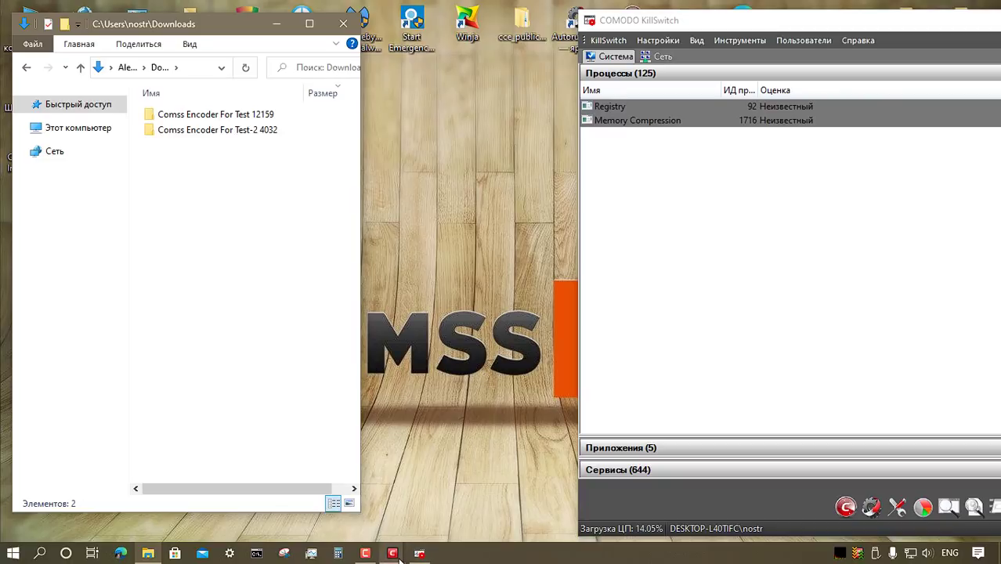
pyautogui.moveTo(392, 553)
pyautogui.click(438, 498)
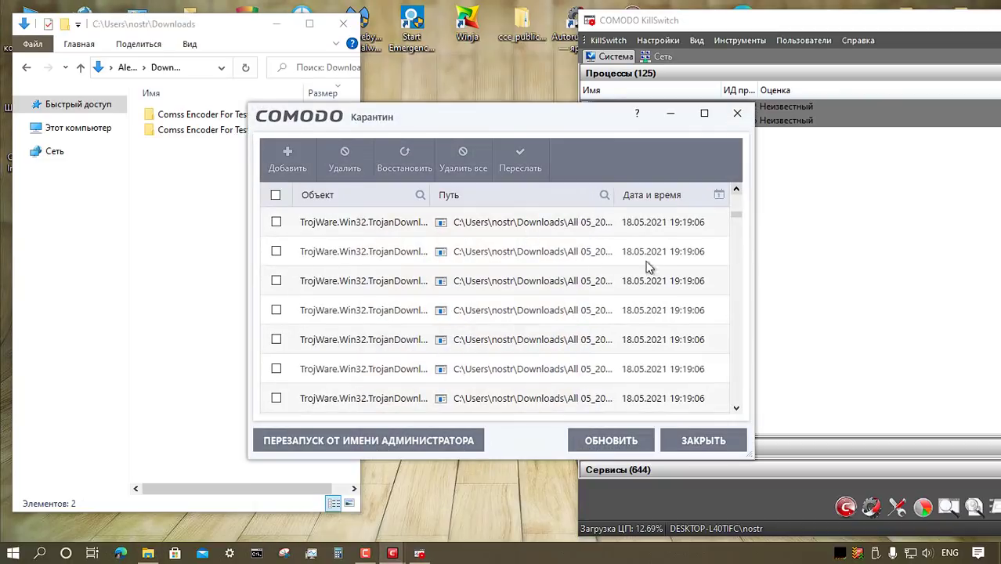
pyautogui.scroll(-5, 546, 279)
pyautogui.scroll(-2, 538, 297)
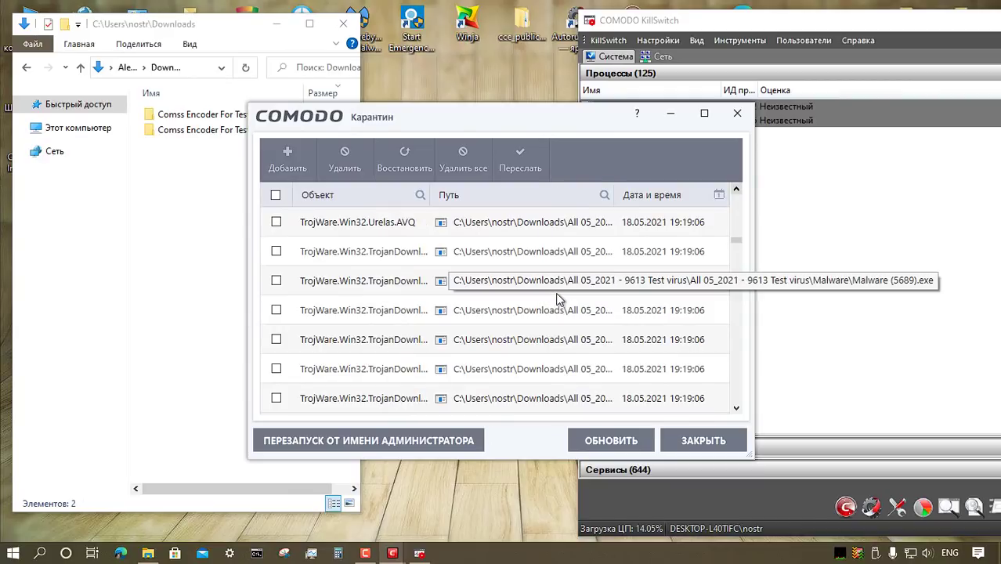
pyautogui.scroll(-1, 555, 292)
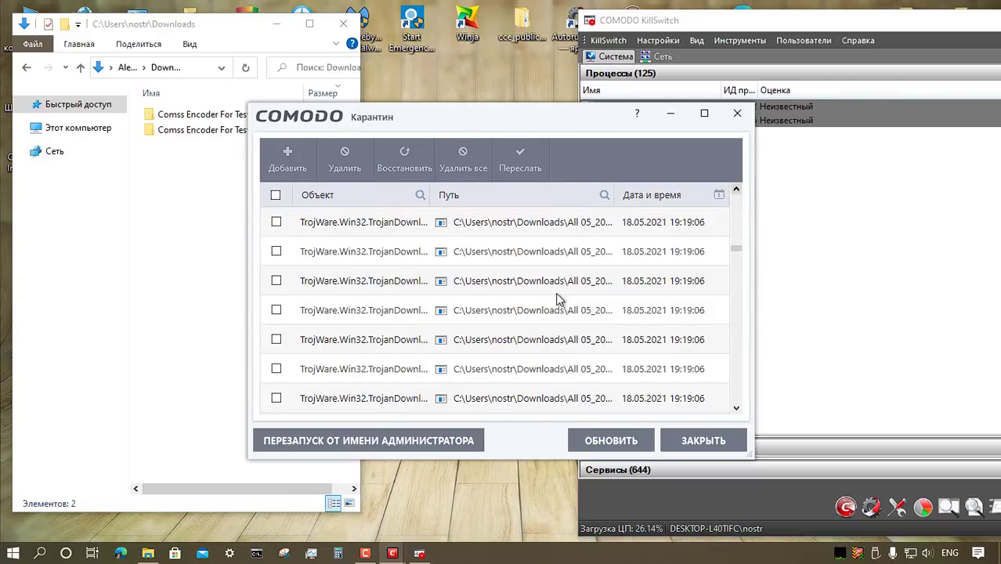
pyautogui.scroll(-2, 555, 292)
pyautogui.moveTo(736, 266); pyautogui.dragTo(720, 337)
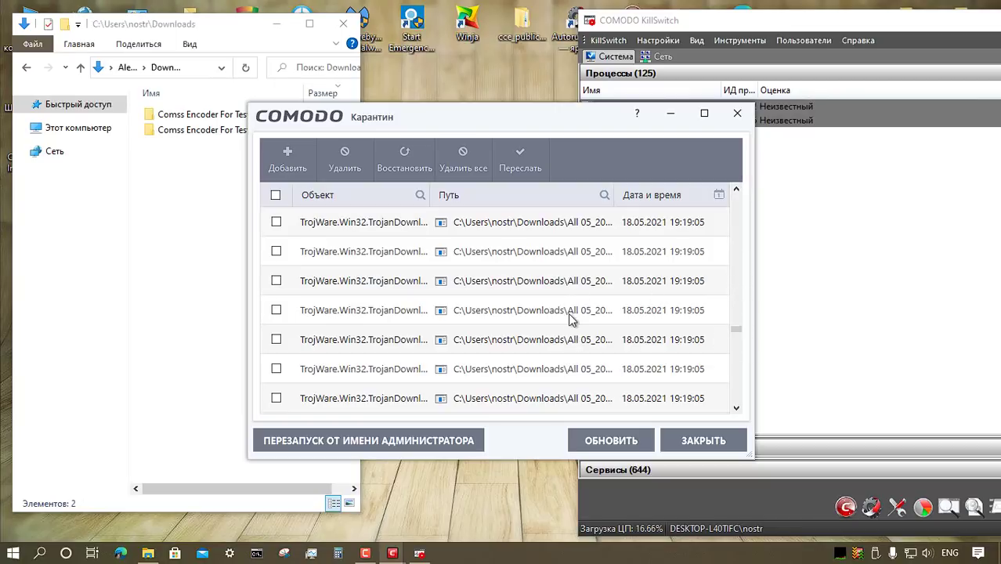
pyautogui.scroll(-3, 595, 360)
pyautogui.click(595, 365)
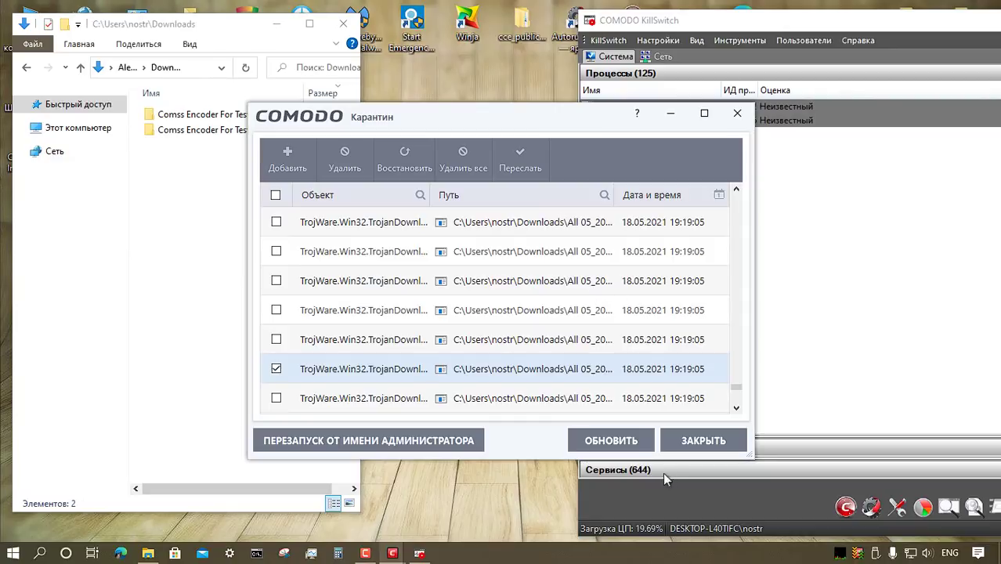
# Step: In Comss Encoder For Test-2 4032, run Blok B (1940).exe in the COMODO container and launch Blok B (2728).exe
pyautogui.doubleClick(257, 134)
pyautogui.doubleClick(255, 118)
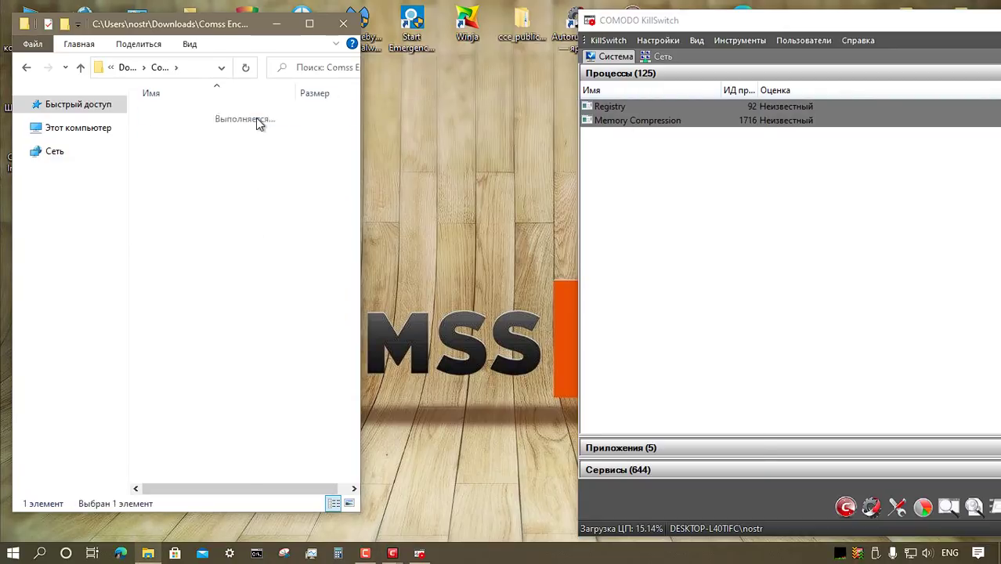
pyautogui.doubleClick(257, 118)
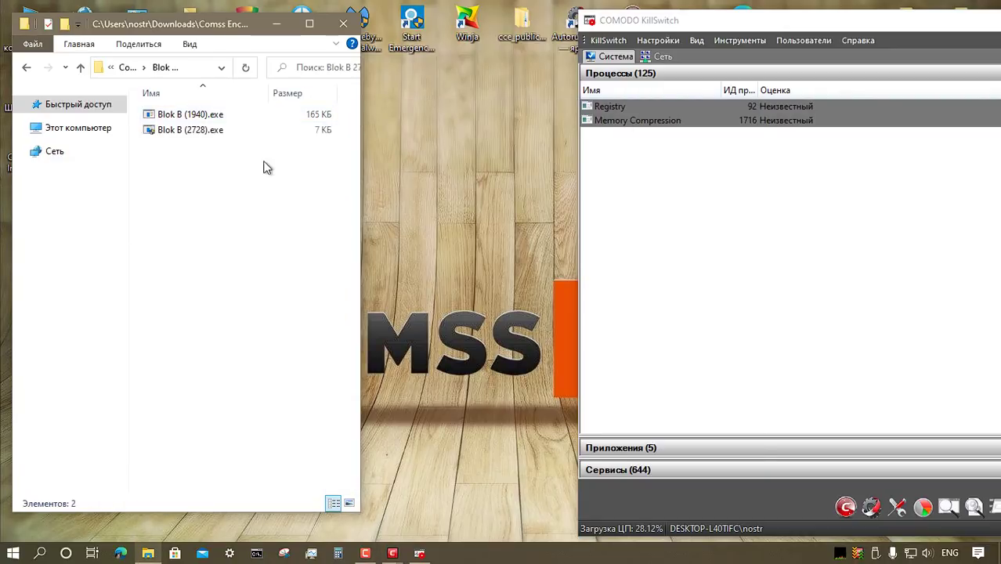
pyautogui.click(215, 114)
pyautogui.rightClick(214, 114)
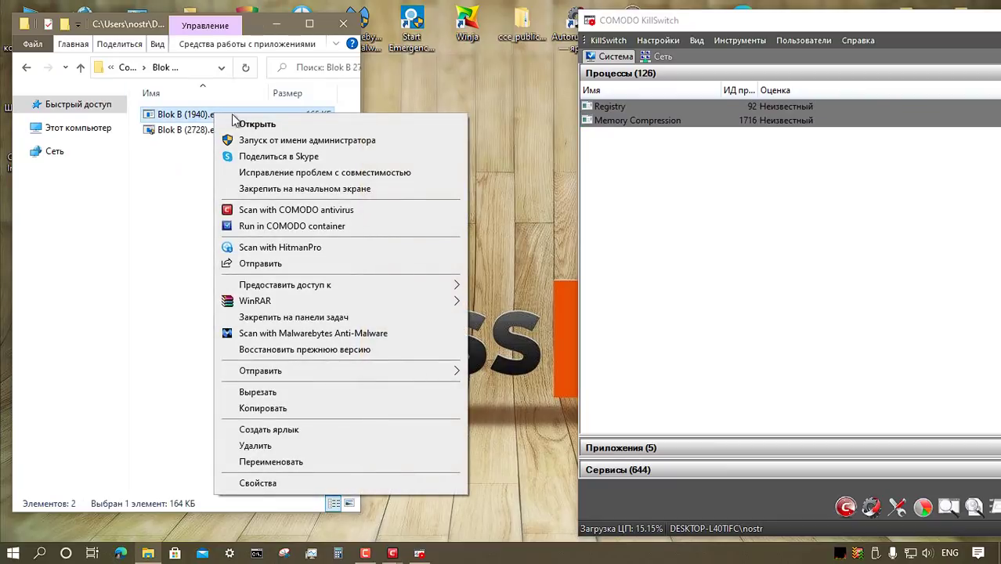
pyautogui.click(373, 227)
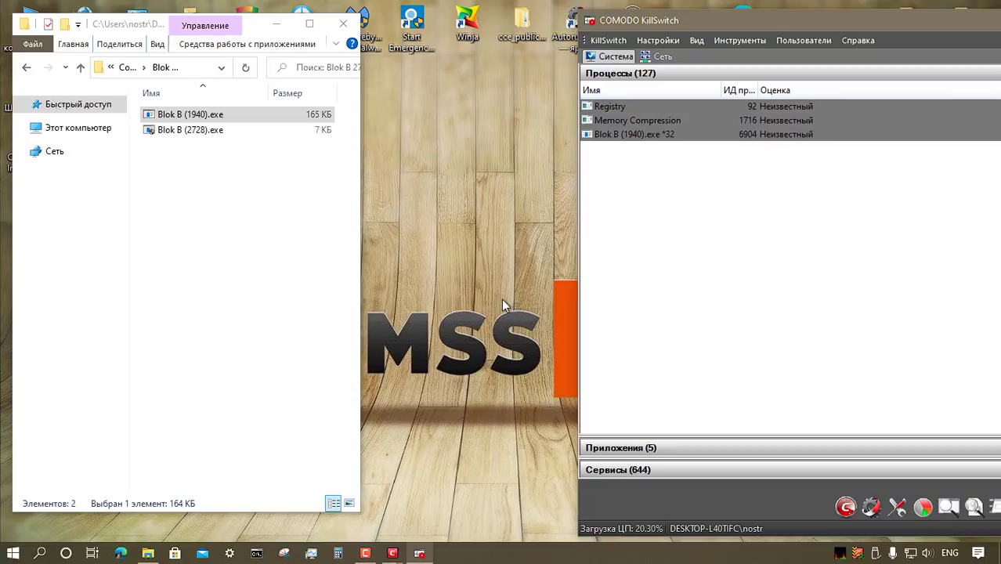
pyautogui.click(607, 329)
pyautogui.doubleClick(217, 134)
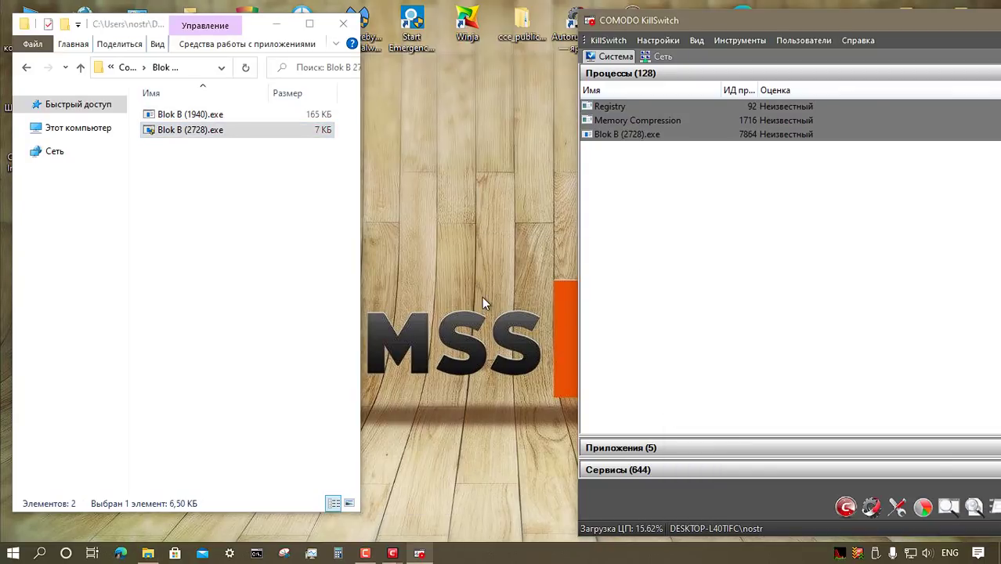
# Step: Open the desktop folder Для Шифраторов and examine the files in Архивы, including its Comss1 subfolder
pyautogui.click(275, 24)
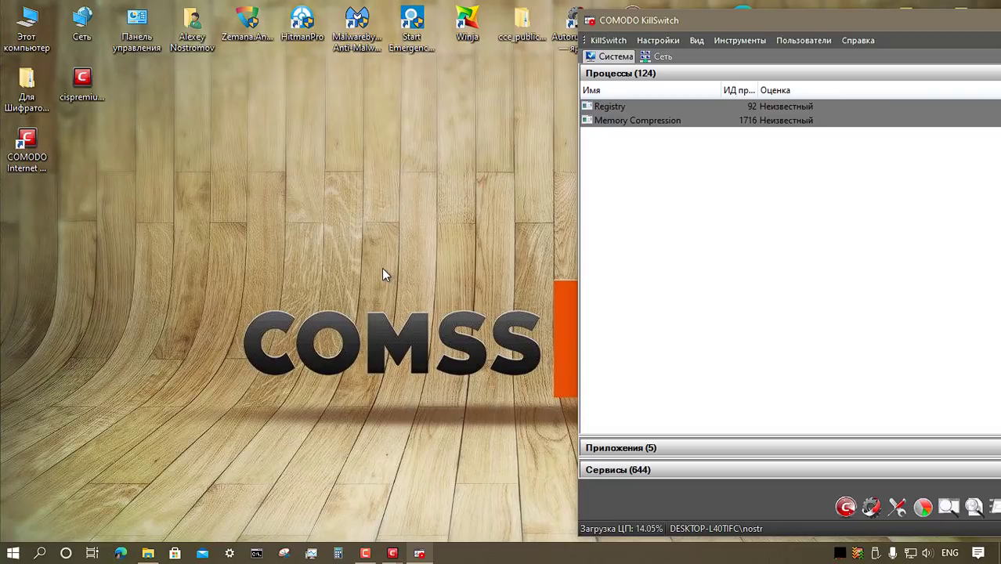
pyautogui.doubleClick(33, 83)
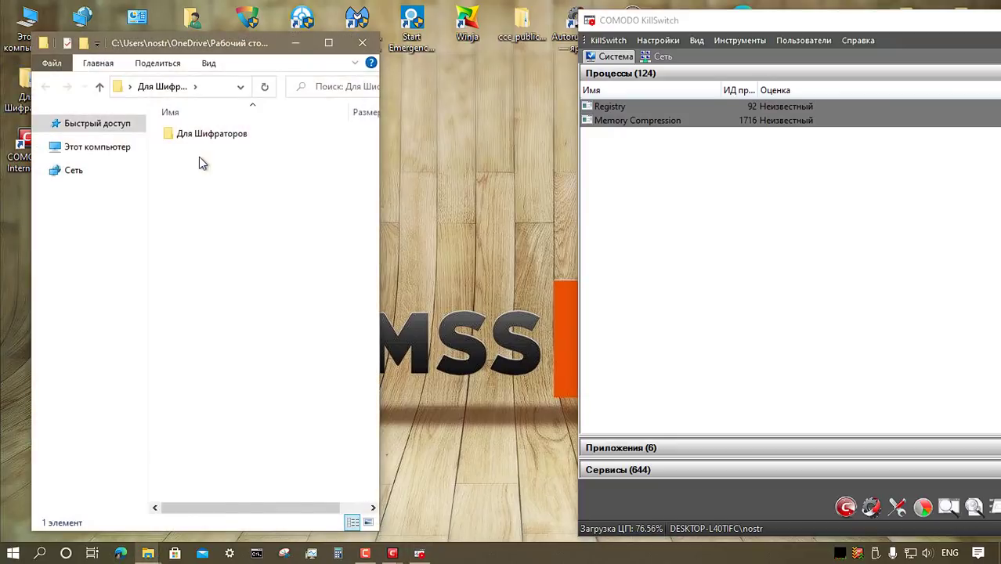
pyautogui.doubleClick(211, 133)
pyautogui.scroll(-5, 268, 256)
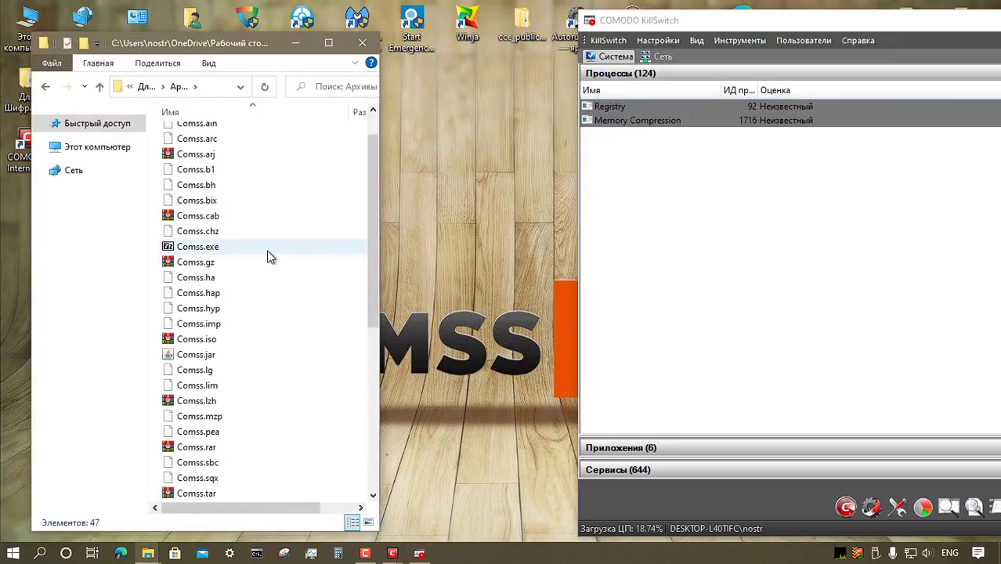
pyautogui.moveTo(373, 391); pyautogui.dragTo(375, 118)
pyautogui.doubleClick(279, 136)
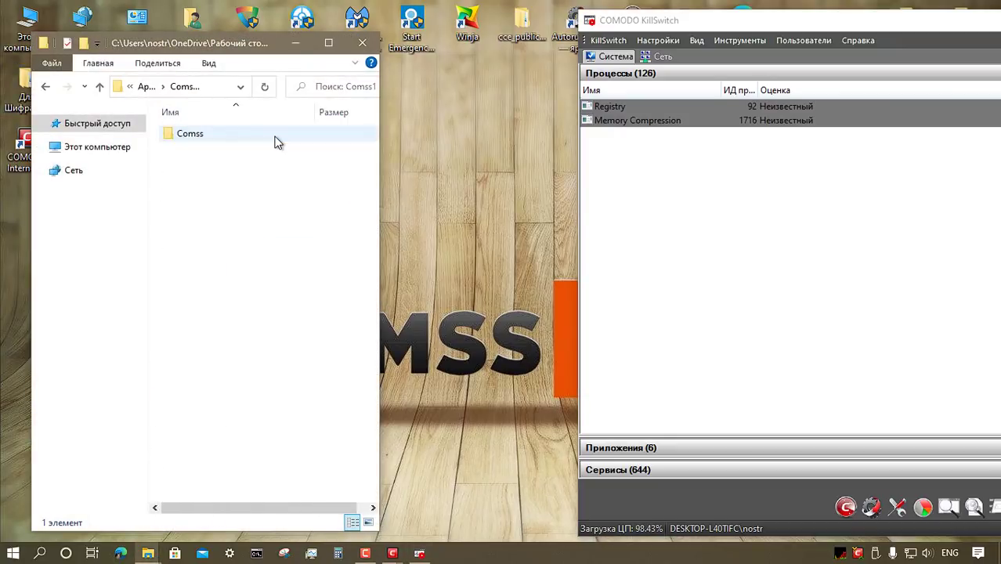
pyautogui.doubleClick(274, 136)
pyautogui.click(91, 89)
# Step: Examine the files in the Видео, Документы and Музыка folders for signs of encryption
pyautogui.click(249, 147)
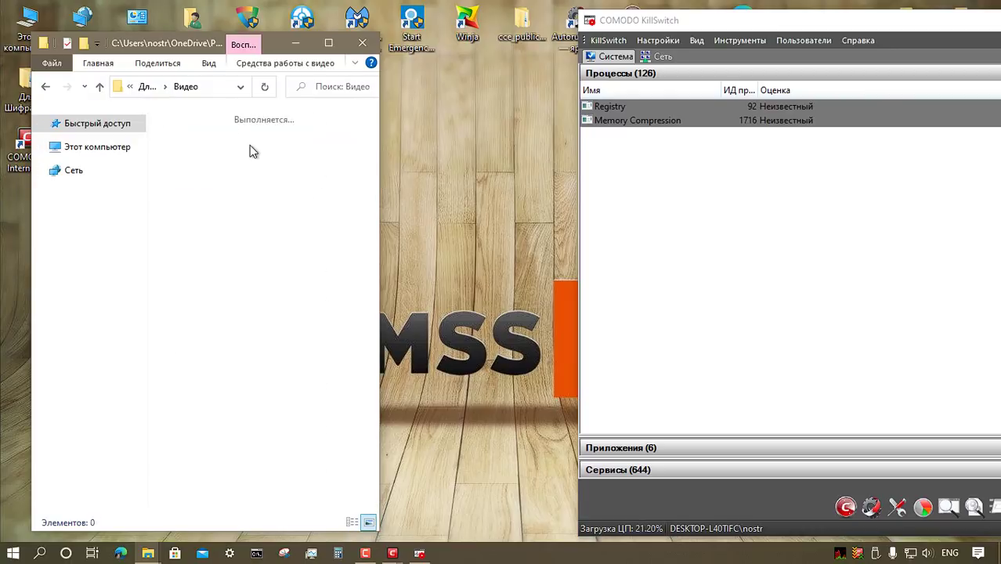
pyautogui.click(100, 86)
pyautogui.doubleClick(281, 181)
pyautogui.scroll(-15, 271, 210)
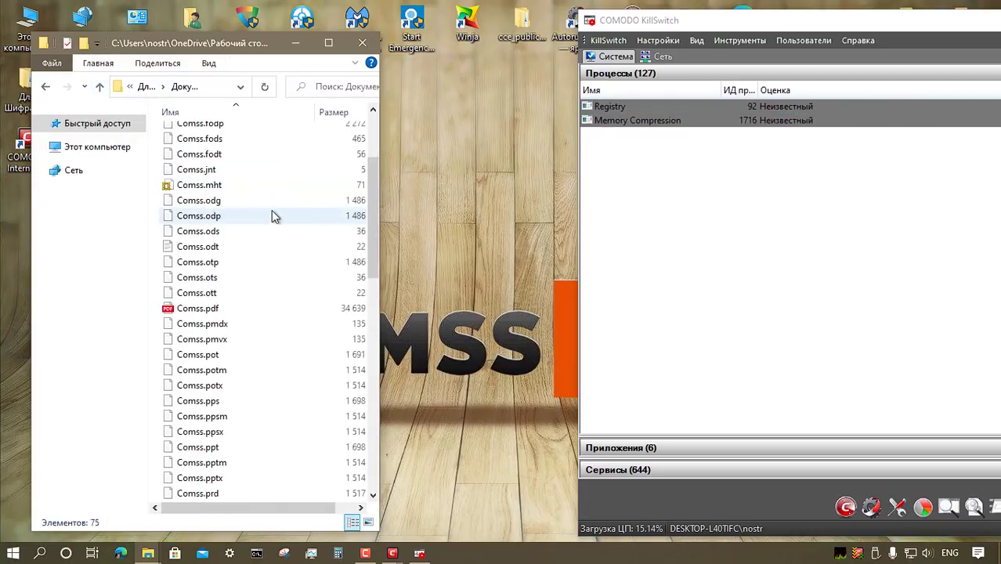
pyautogui.doubleClick(271, 210)
pyautogui.click(794, 35)
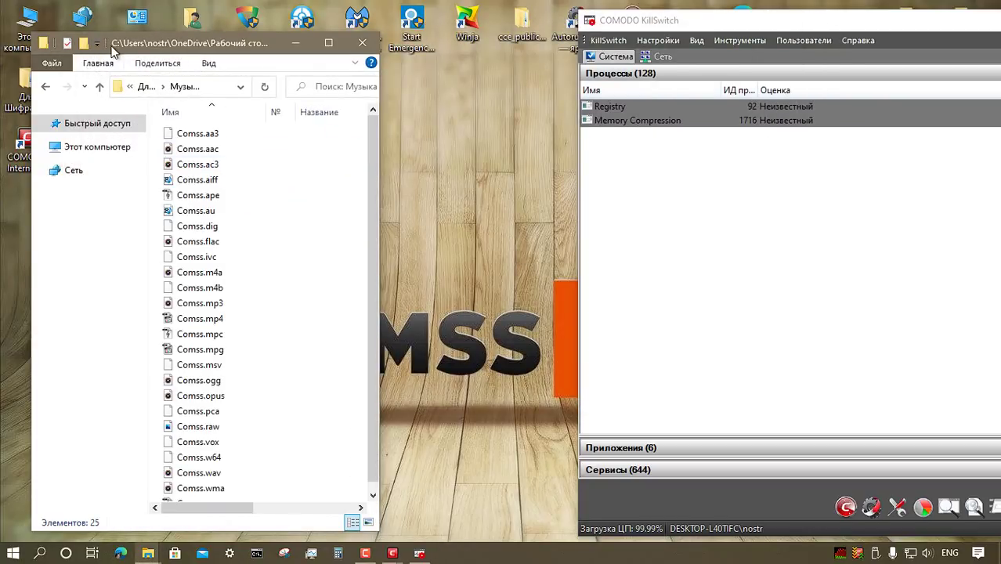
# Step: Show the Фото folder as large thumbnails, view Comss.jpg to check it opens, and close the picture
pyautogui.click(99, 87)
pyautogui.doubleClick(281, 180)
pyautogui.click(368, 522)
pyautogui.doubleClick(317, 403)
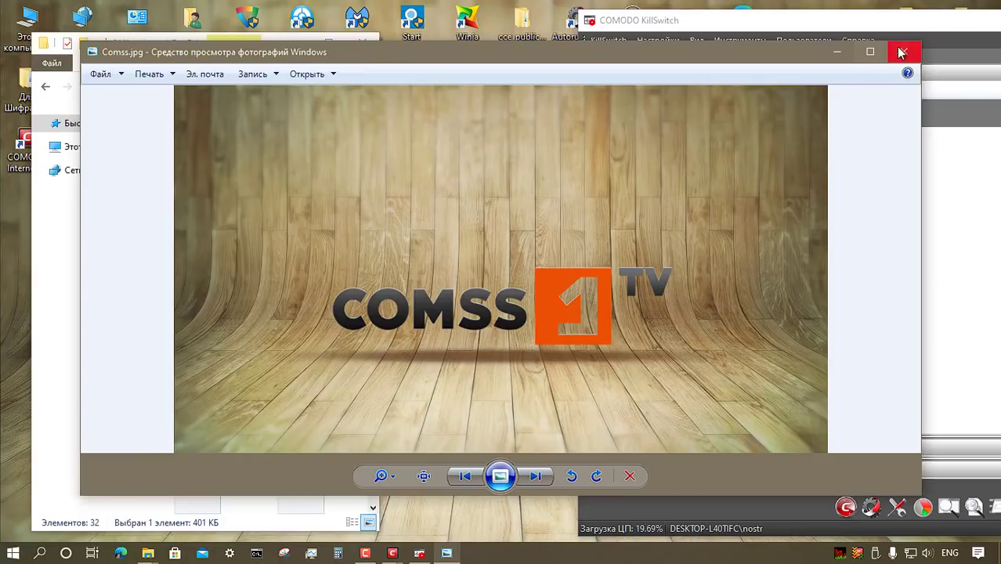
pyautogui.click(906, 19)
pyautogui.click(99, 86)
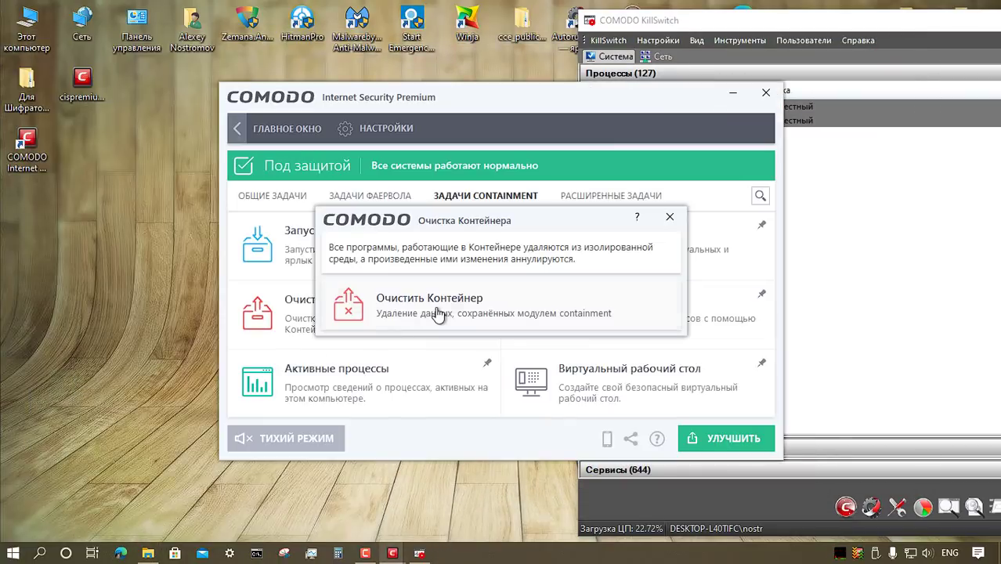
# Step: Clear the COMODO container and dismiss the cleanup window
pyautogui.click(436, 313)
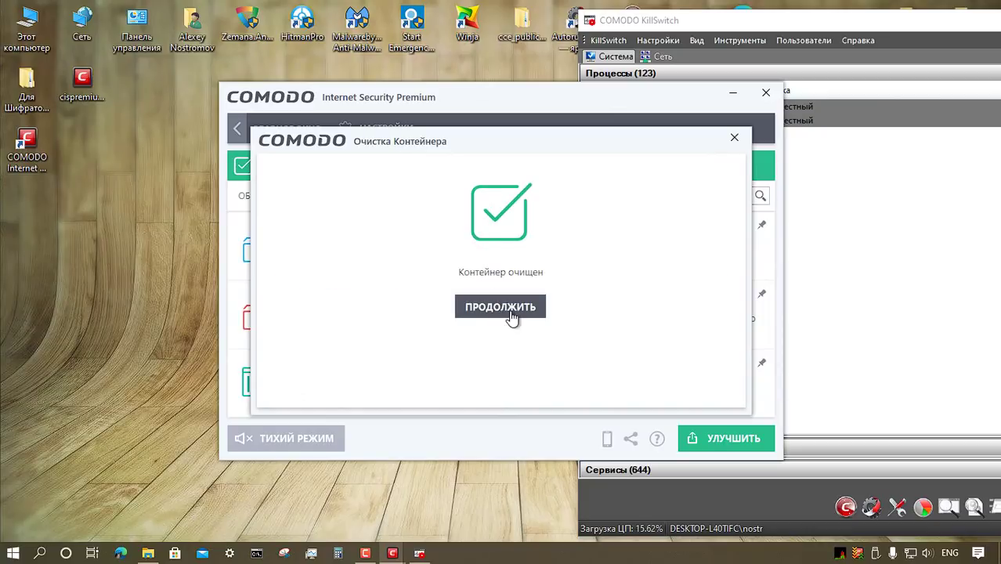
pyautogui.click(507, 313)
pyautogui.click(521, 308)
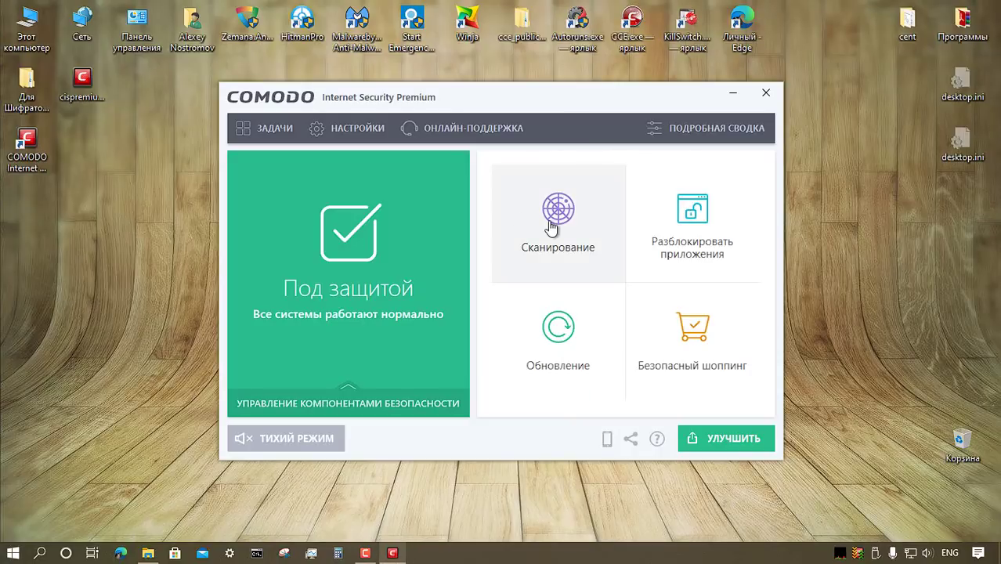
# Step: Run a full scan of the computer, then close the scan results and the COMODO main window
pyautogui.click(551, 223)
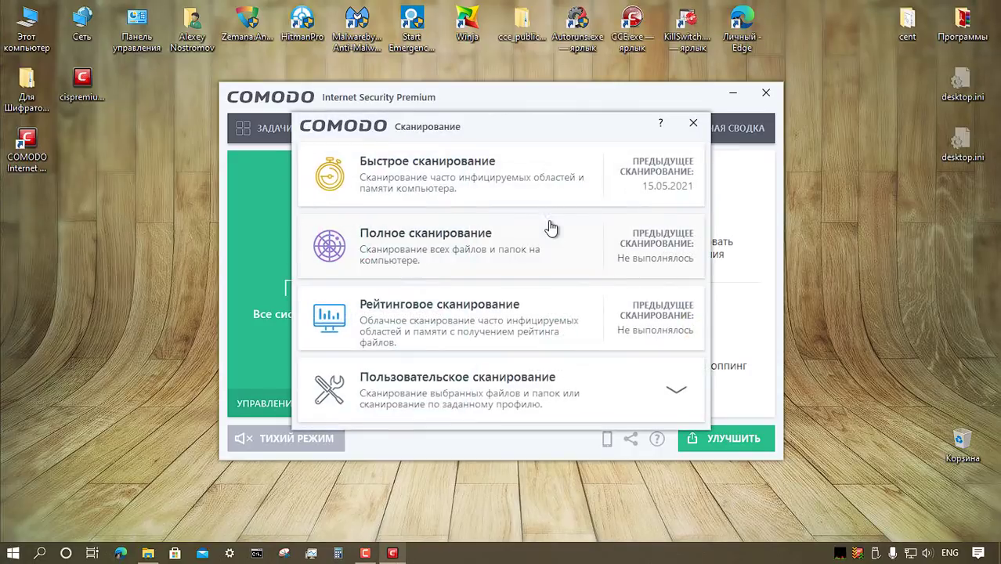
pyautogui.click(505, 253)
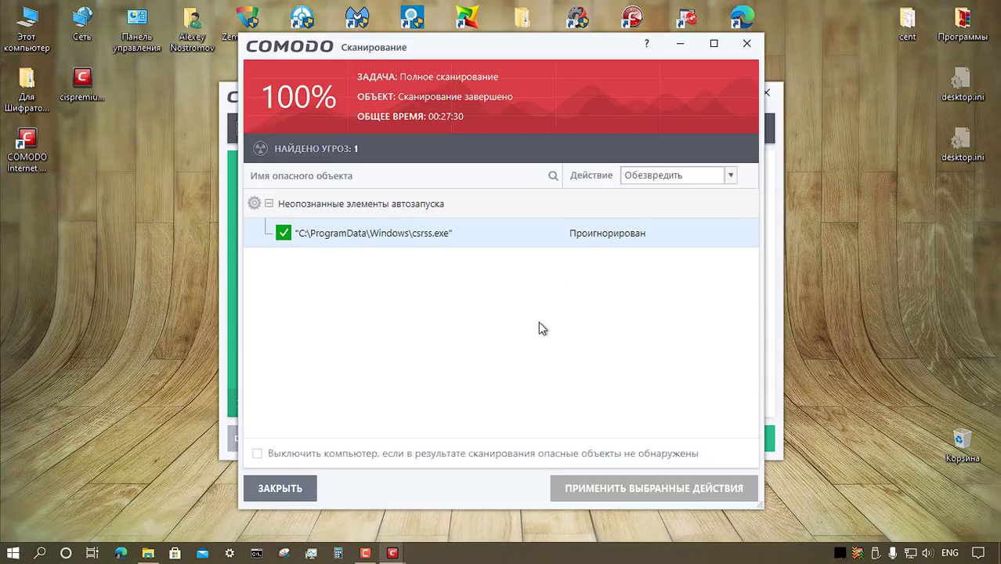
pyautogui.press('Escape')
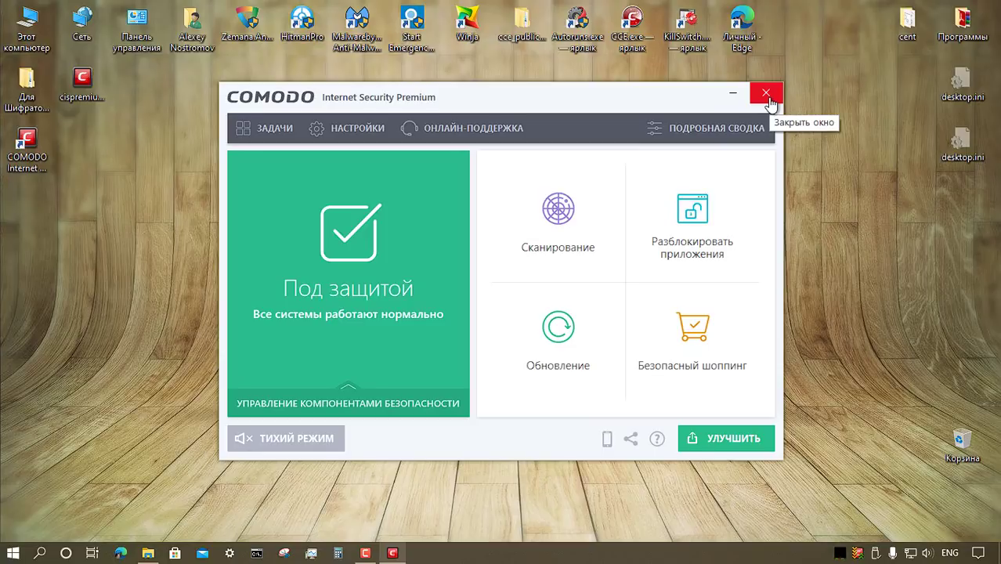
pyautogui.click(767, 95)
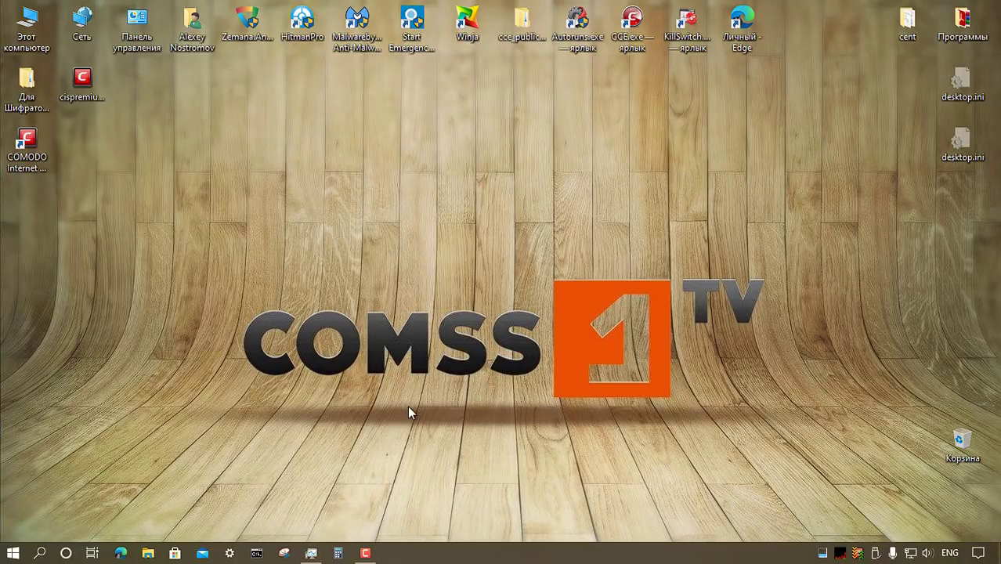
# Step: Reopen Для Шифраторов and recheck the files in its Архивы and Видео folders
pyautogui.click(311, 554)
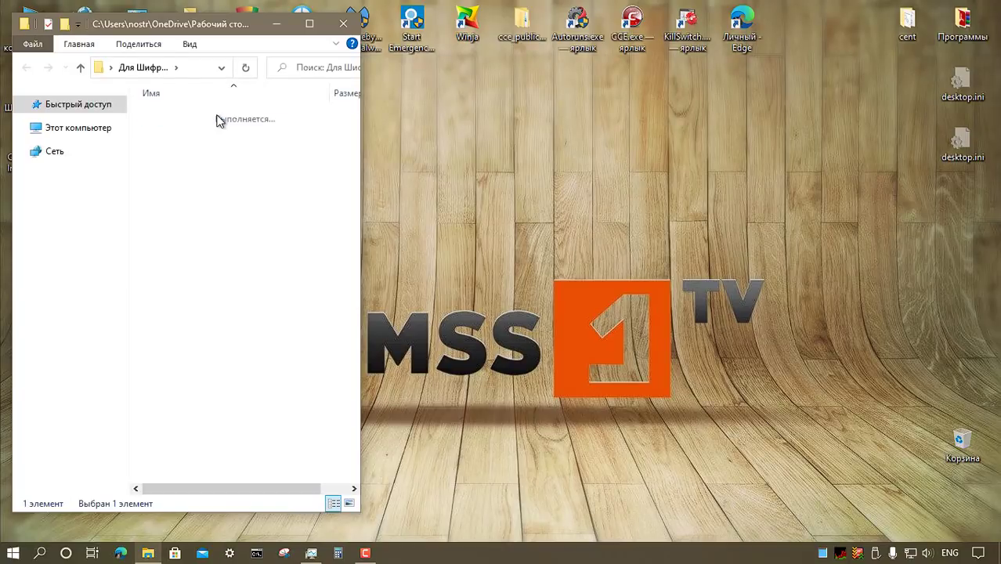
pyautogui.doubleClick(219, 117)
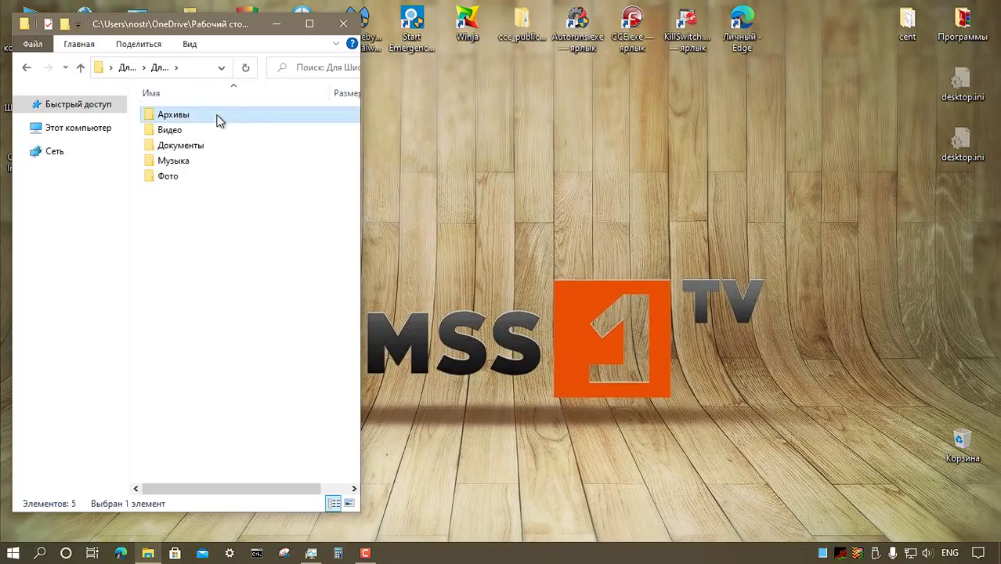
pyautogui.doubleClick(220, 118)
pyautogui.click(80, 68)
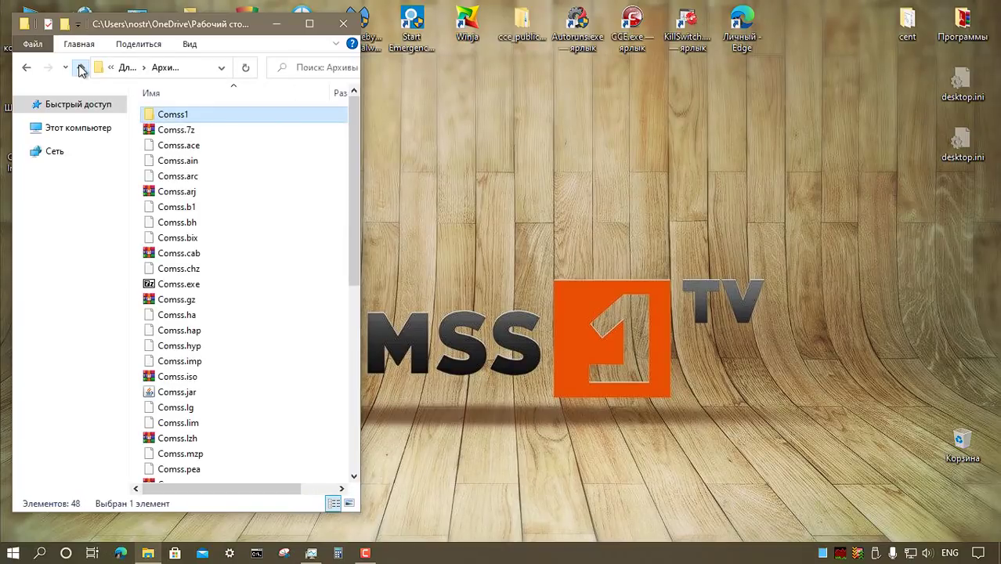
pyautogui.click(81, 68)
pyautogui.doubleClick(171, 130)
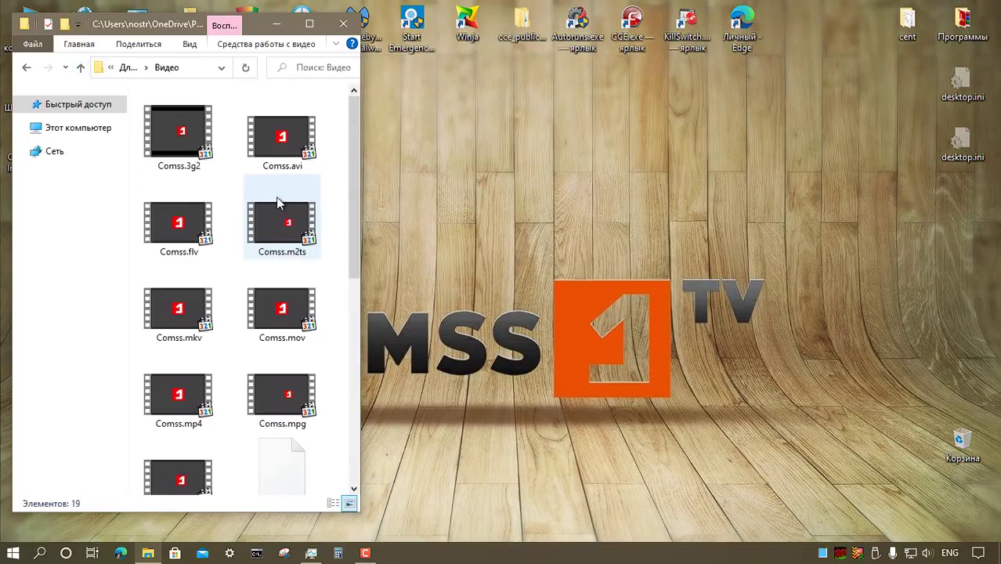
pyautogui.click(81, 68)
# Step: Recheck the remaining test files in Для Шифраторов, including the Документы and Музыка folders
pyautogui.doubleClick(196, 149)
pyautogui.click(81, 68)
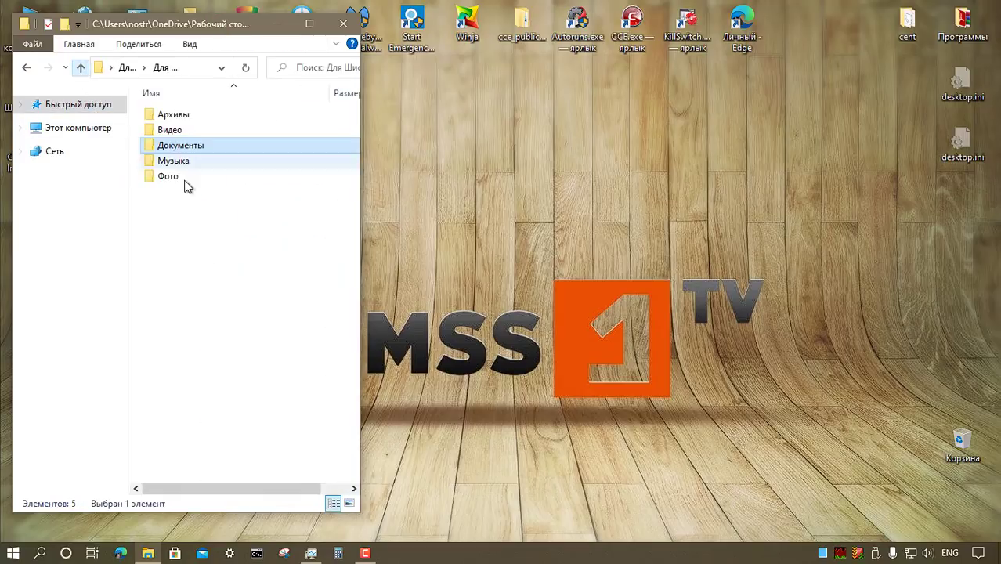
pyautogui.doubleClick(181, 161)
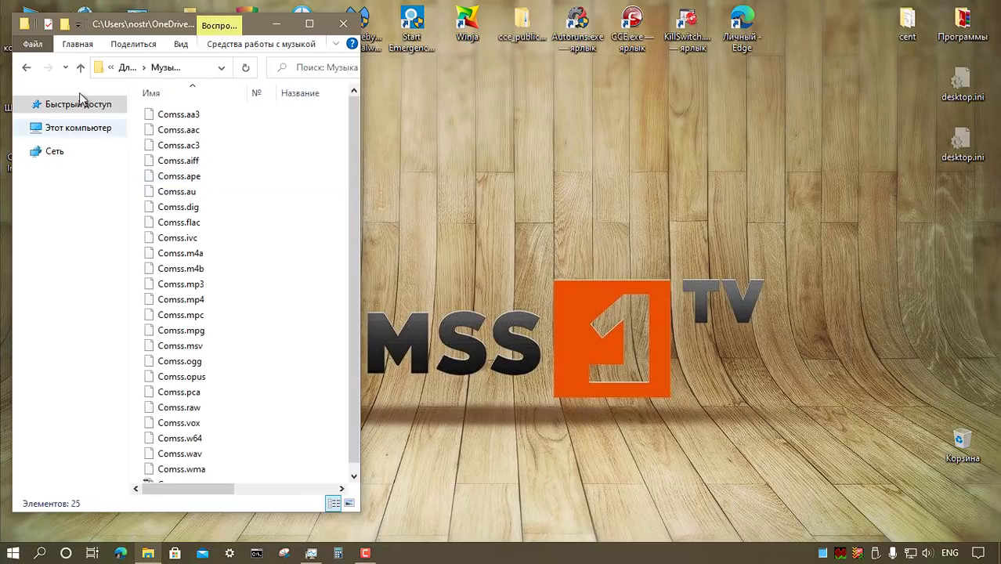
pyautogui.click(80, 68)
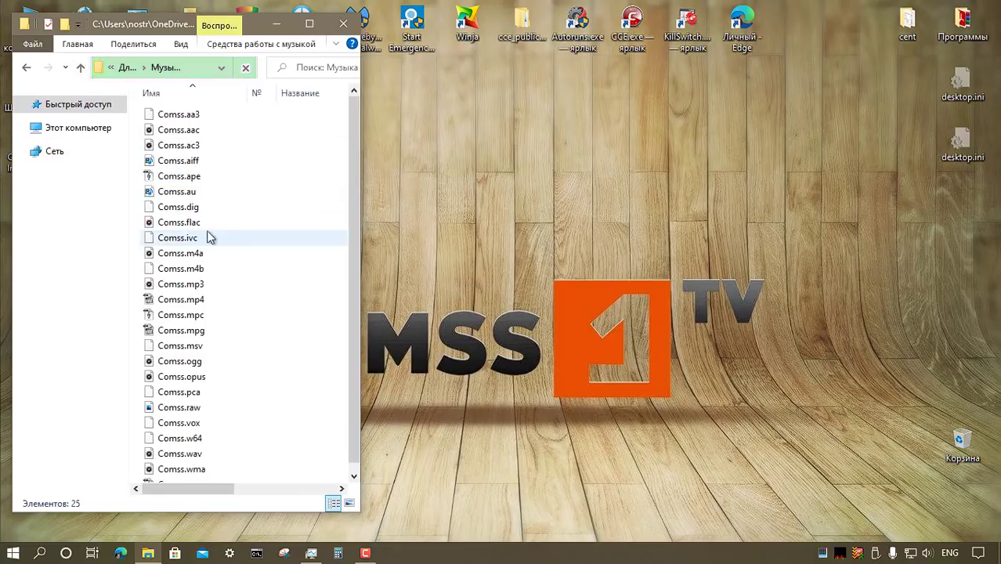
pyautogui.doubleClick(241, 236)
pyautogui.scroll(-2, 329, 260)
pyautogui.scroll(-5, 329, 259)
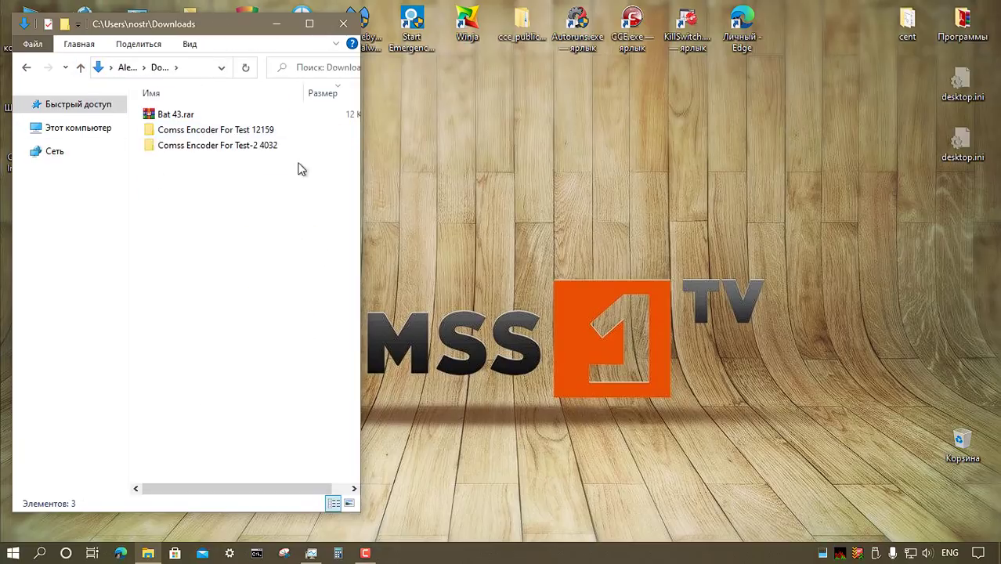
# Step: Delete both Comss Encoder For Test folders from Downloads and permanently empty the Recycle Bin
pyautogui.moveTo(237, 172); pyautogui.dragTo(209, 141)
pyautogui.rightClick(209, 141)
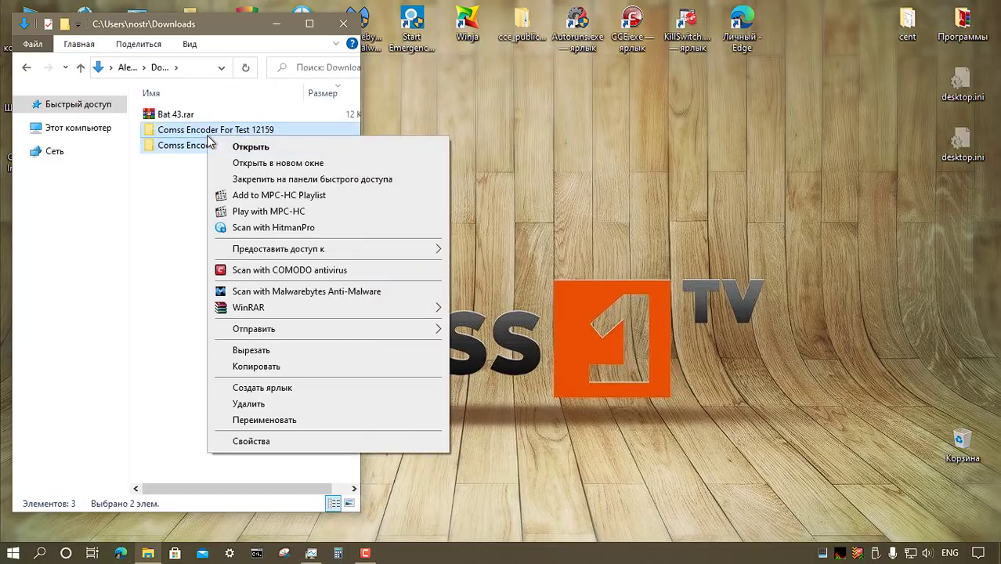
pyautogui.click(282, 404)
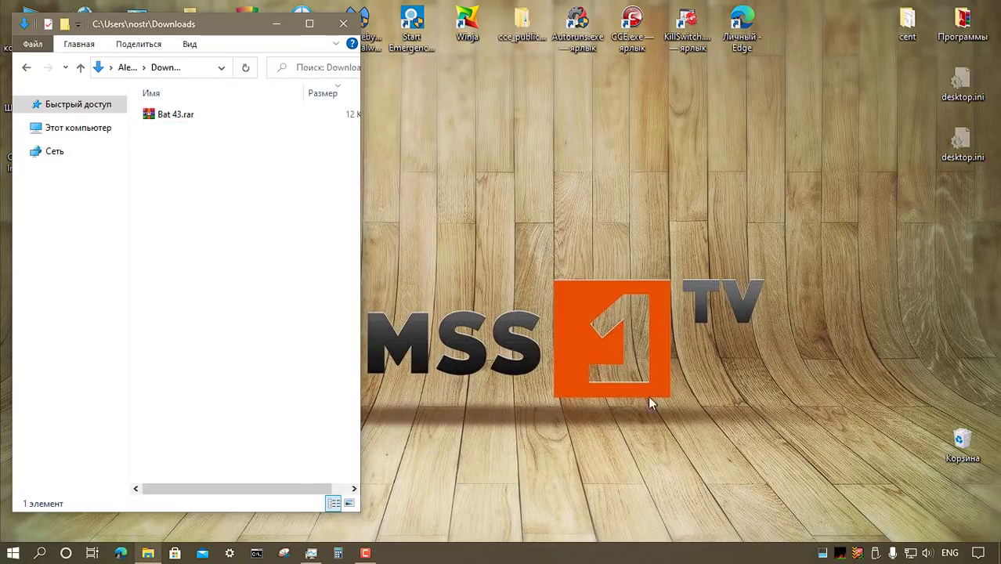
pyautogui.rightClick(961, 443)
pyautogui.click(871, 356)
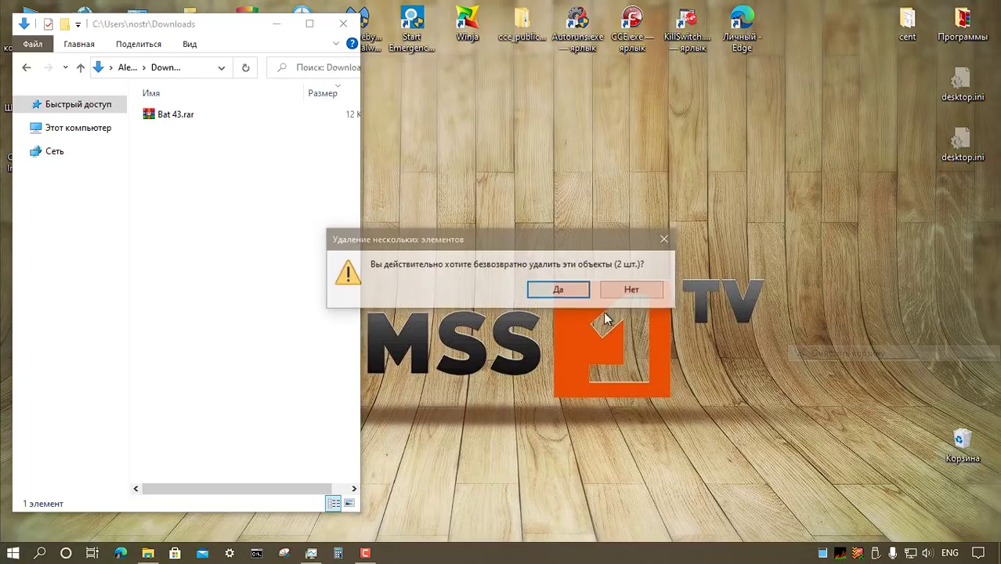
pyautogui.click(566, 288)
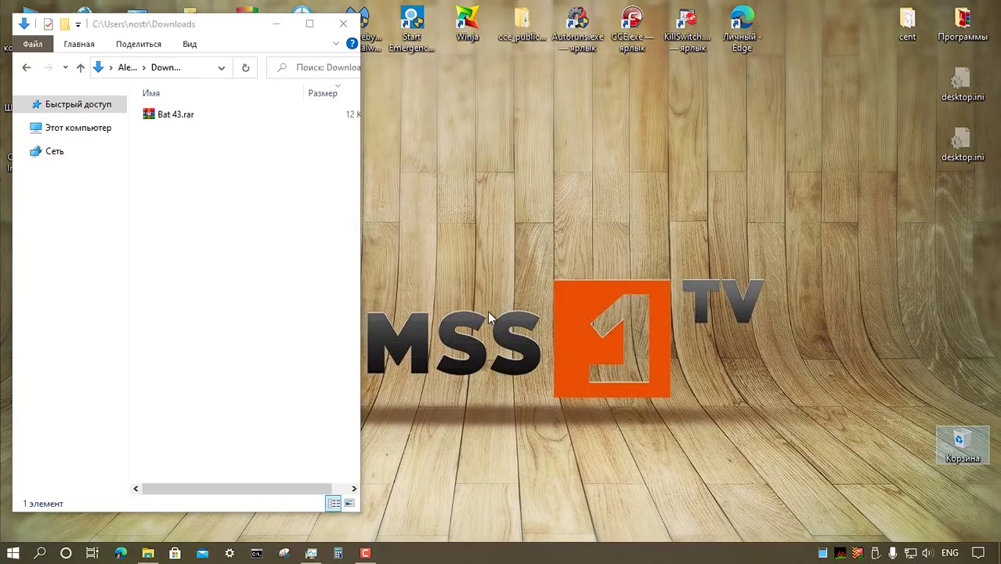
# Step: Narrow the name column in the Downloads window and close the window
pyautogui.moveTo(302, 93); pyautogui.dragTo(252, 92)
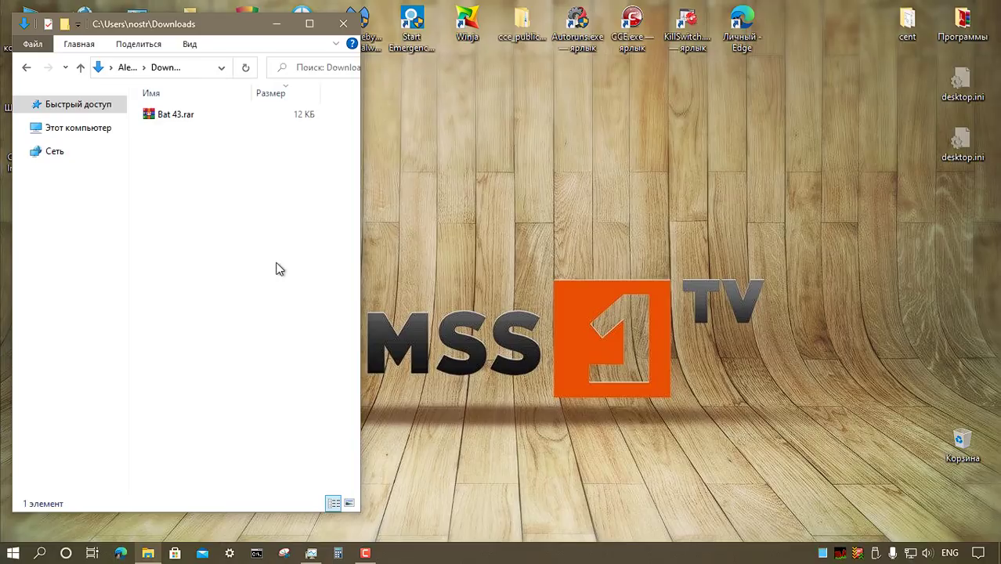
pyautogui.hotkey('alt', 'F4')
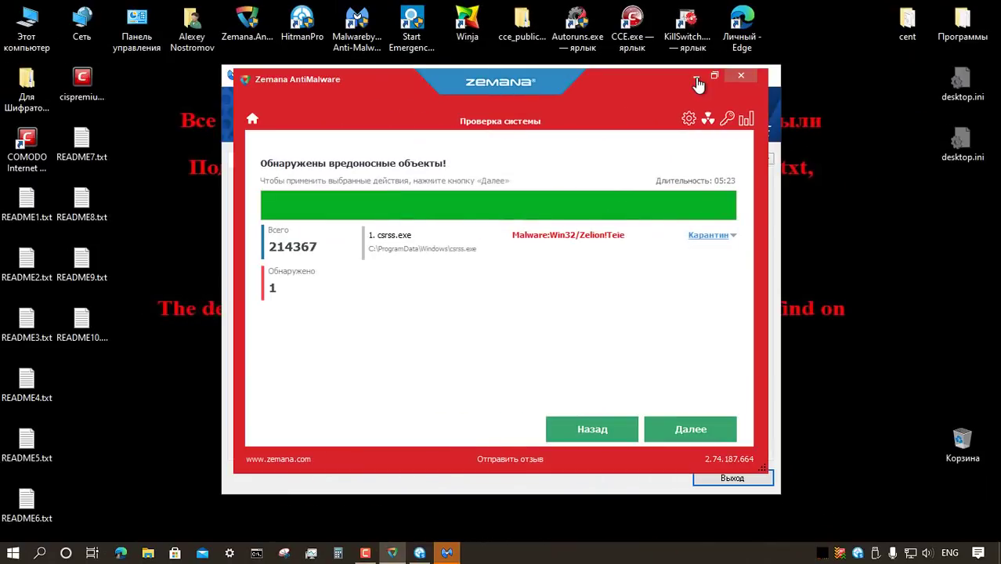
# Step: Minimize the Zemana and Malwarebytes scan windows, and close the README7.txt ransom note after viewing it
pyautogui.click(696, 82)
pyautogui.press('Return')
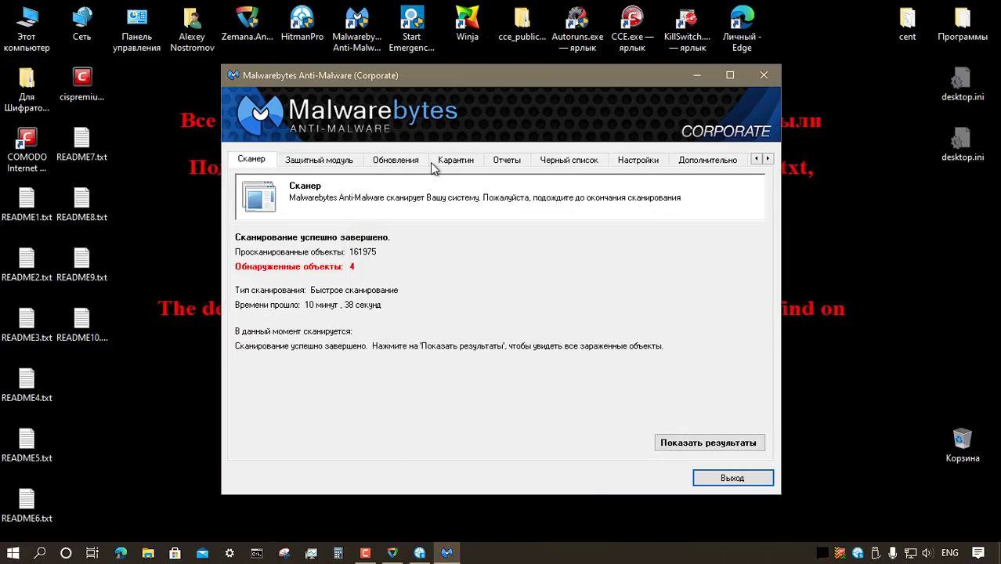
pyautogui.click(696, 75)
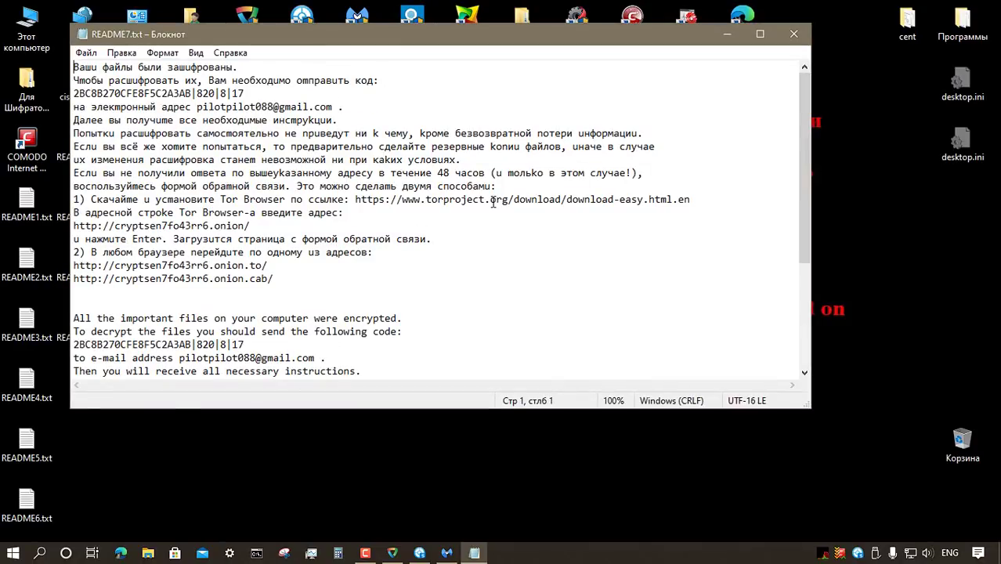
pyautogui.hotkey('alt', 'F4')
# Step: Open the desktop folder Для Шифраторов and examine its Архивы and Видео folders for encrypted files
pyautogui.doubleClick(31, 88)
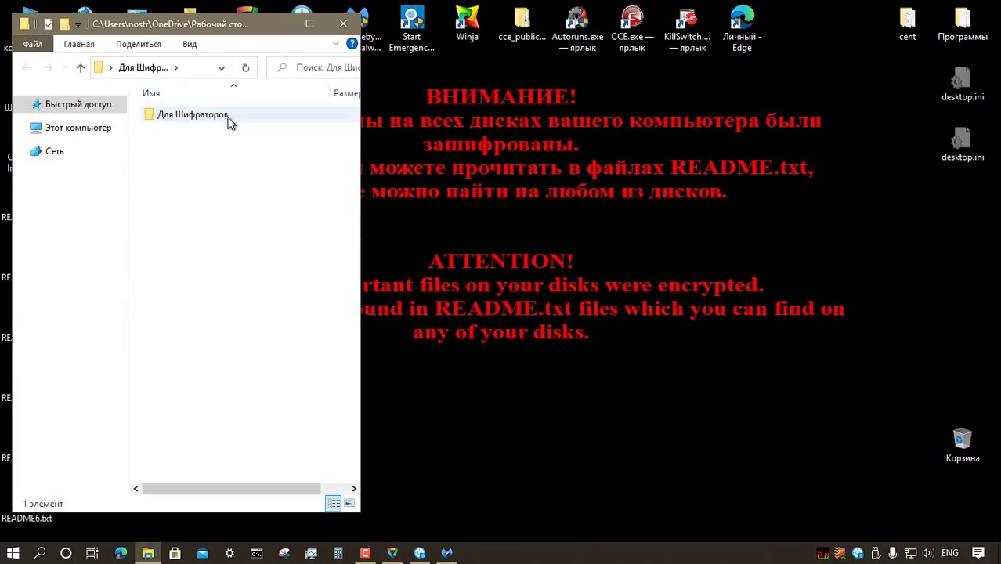
pyautogui.doubleClick(192, 115)
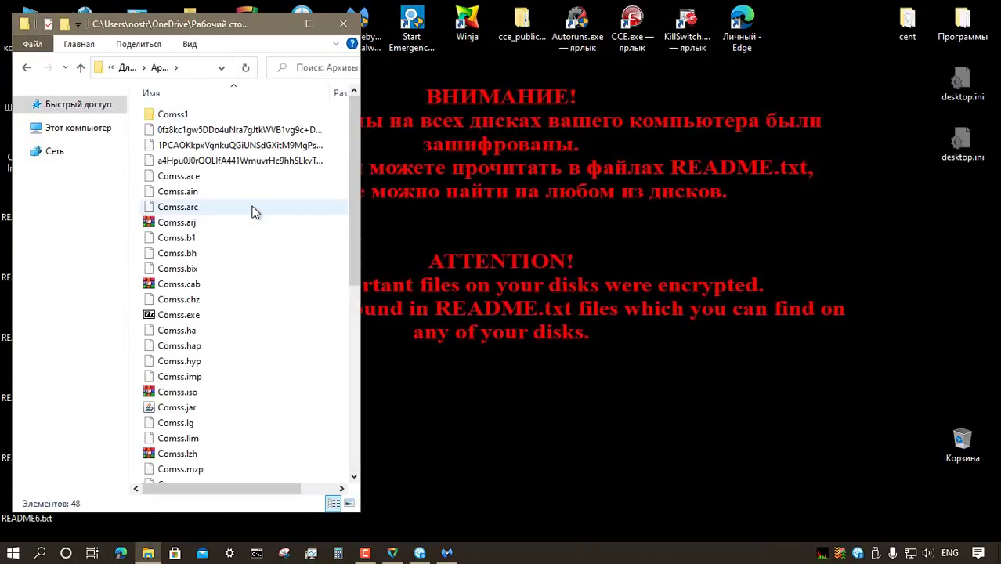
pyautogui.scroll(-6, 255, 212)
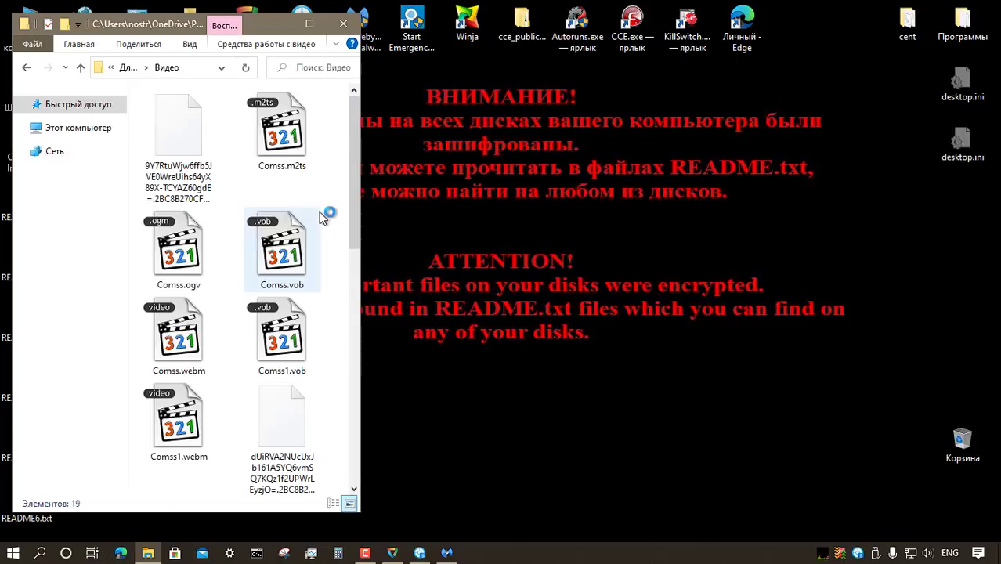
pyautogui.scroll(-5, 262, 237)
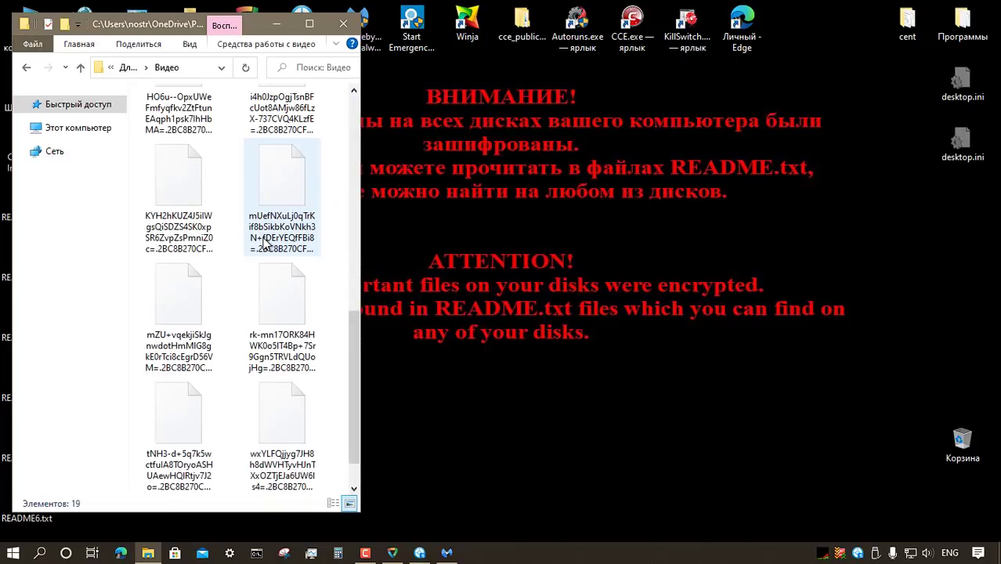
# Step: Check the Документы and Музыка folders in the desktop copy of Для Шифраторов for encrypted files
pyautogui.hotkey('alt', 'Left')
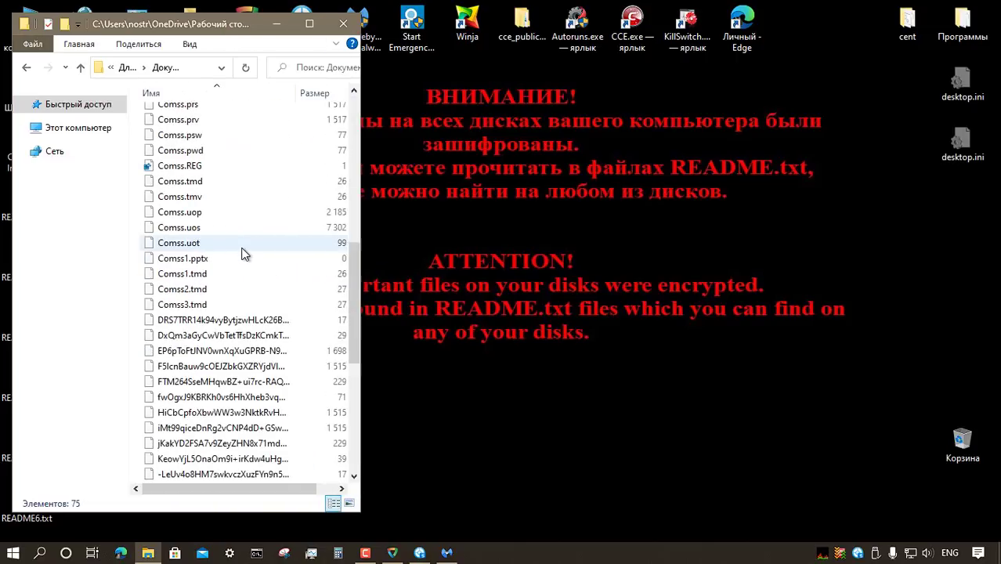
pyautogui.scroll(-5, 251, 243)
pyautogui.hotkey('alt', 'Left')
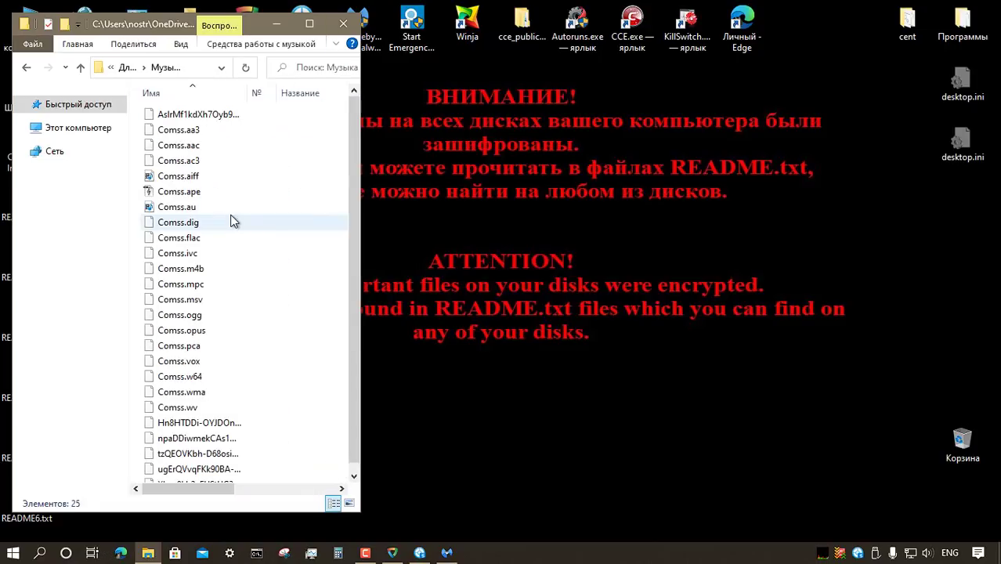
pyautogui.scroll(-1, 232, 220)
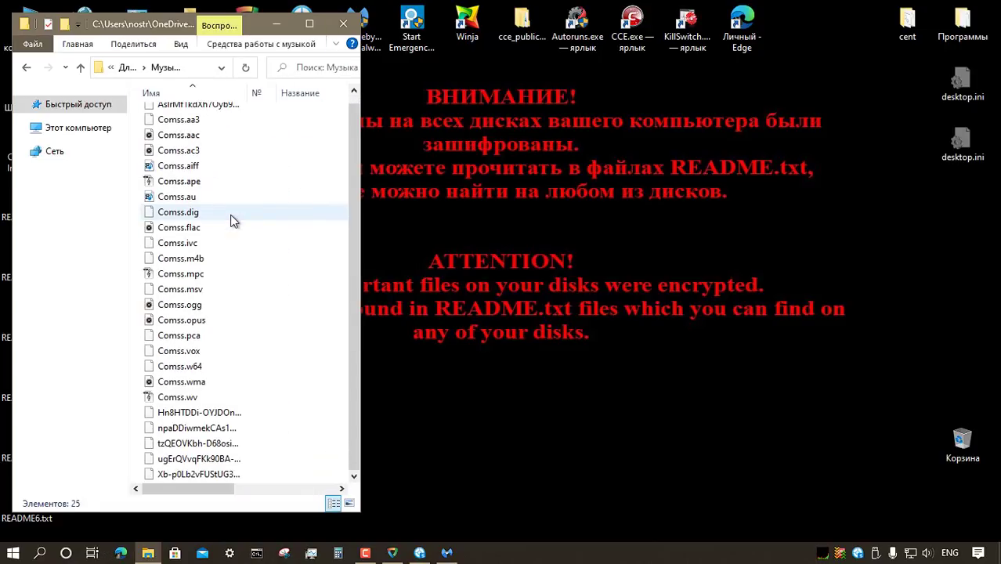
# Step: Look through the Фото folder in the desktop copy of Для Шифраторов for encrypted images, then leave it
pyautogui.click(80, 68)
pyautogui.doubleClick(186, 182)
pyautogui.scroll(-3, 215, 215)
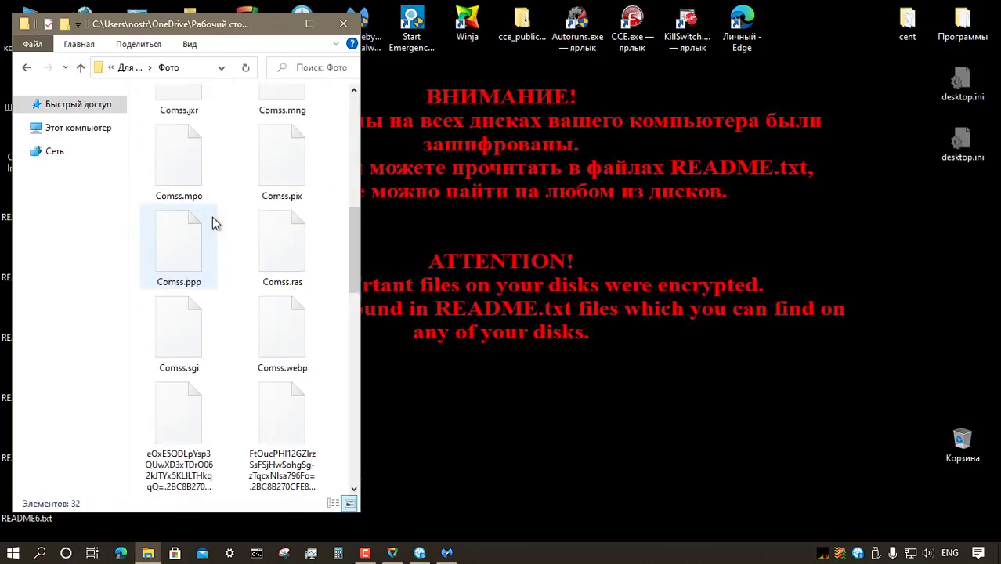
pyautogui.scroll(5, 213, 218)
pyautogui.scroll(1, 215, 218)
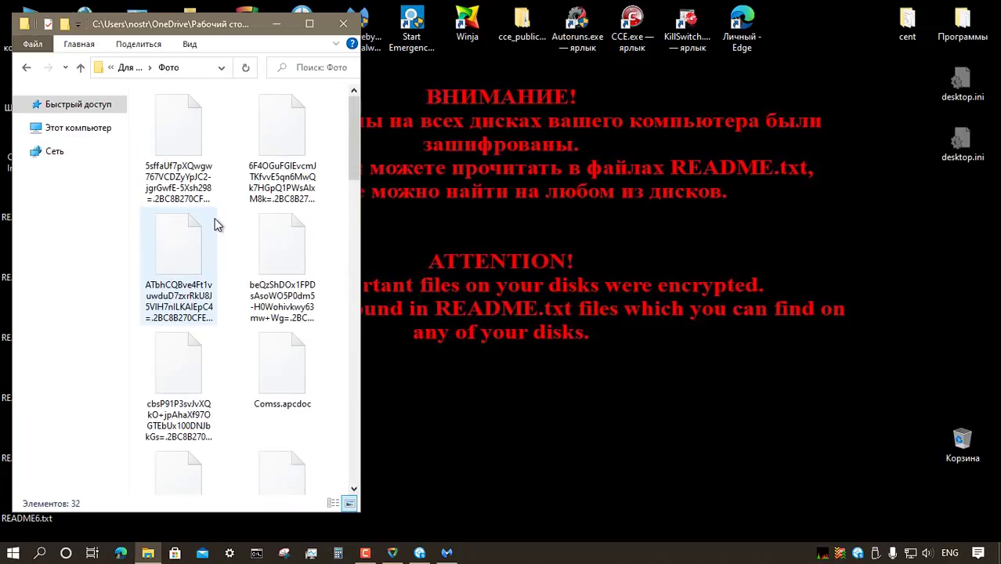
pyautogui.scroll(-3, 214, 218)
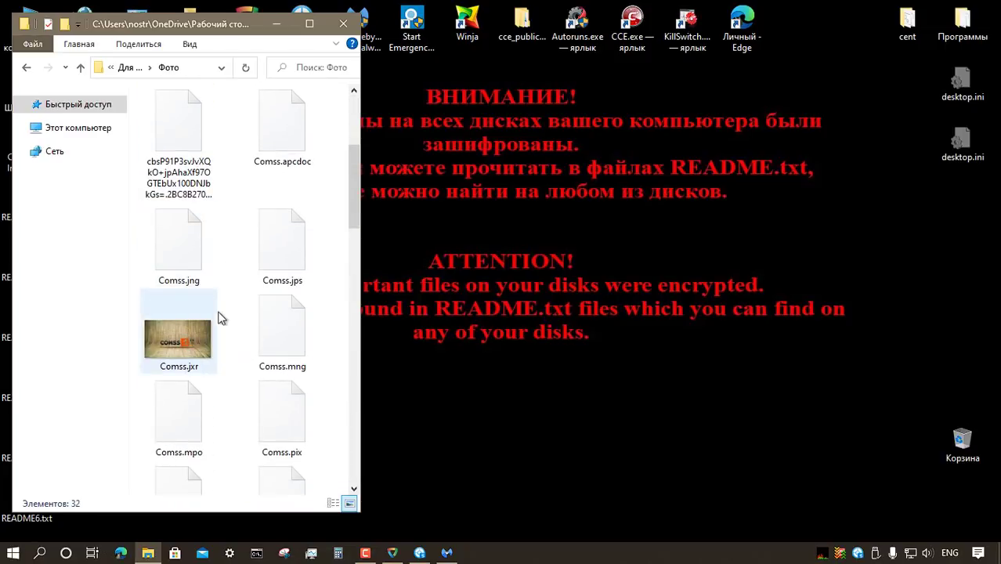
pyautogui.scroll(3, 219, 317)
pyautogui.hotkey('alt', 'Left')
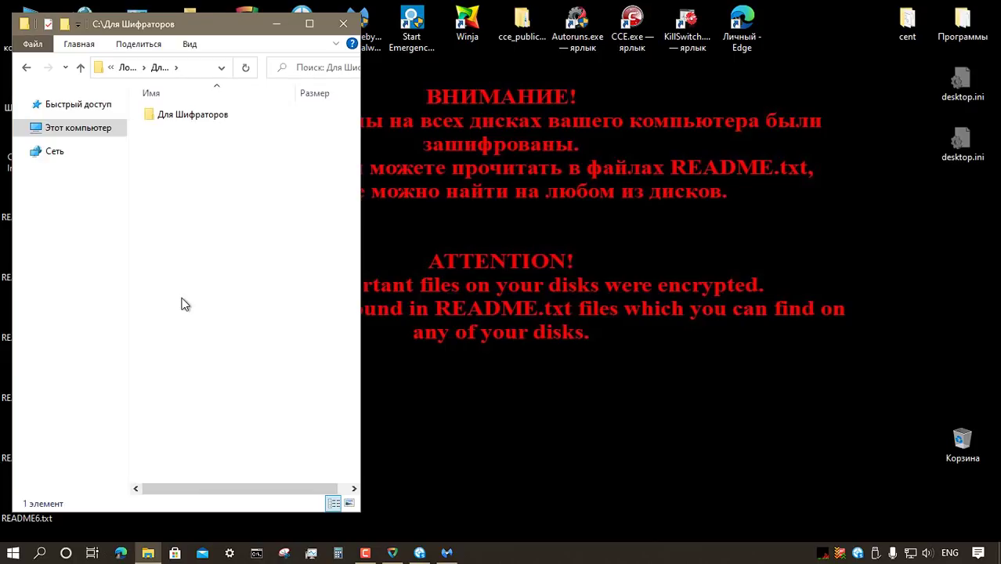
# Step: Examine the Архивы and Видео folders in C:\Для Шифраторов for encrypted files
pyautogui.doubleClick(205, 119)
pyautogui.doubleClick(203, 118)
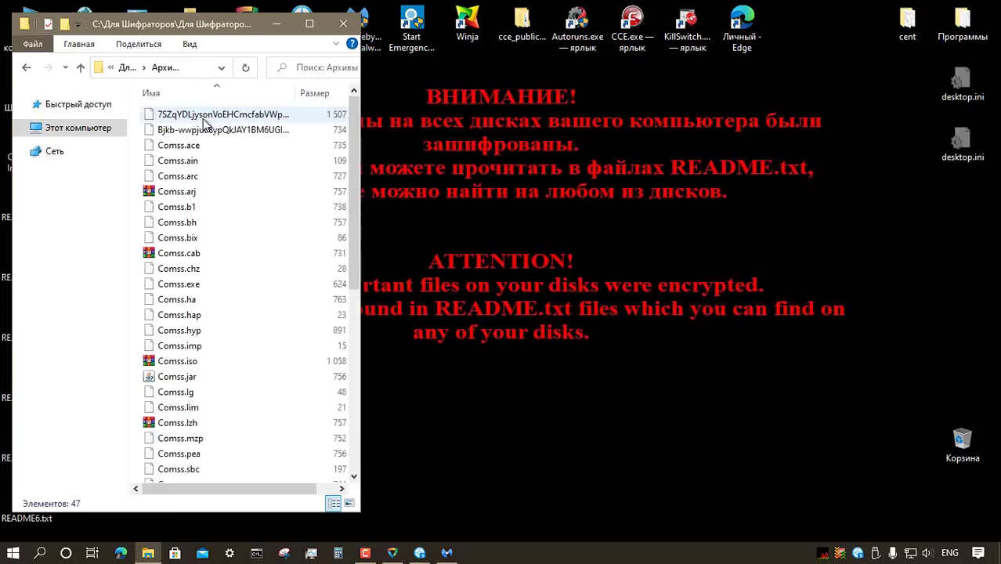
pyautogui.scroll(-7, 218, 196)
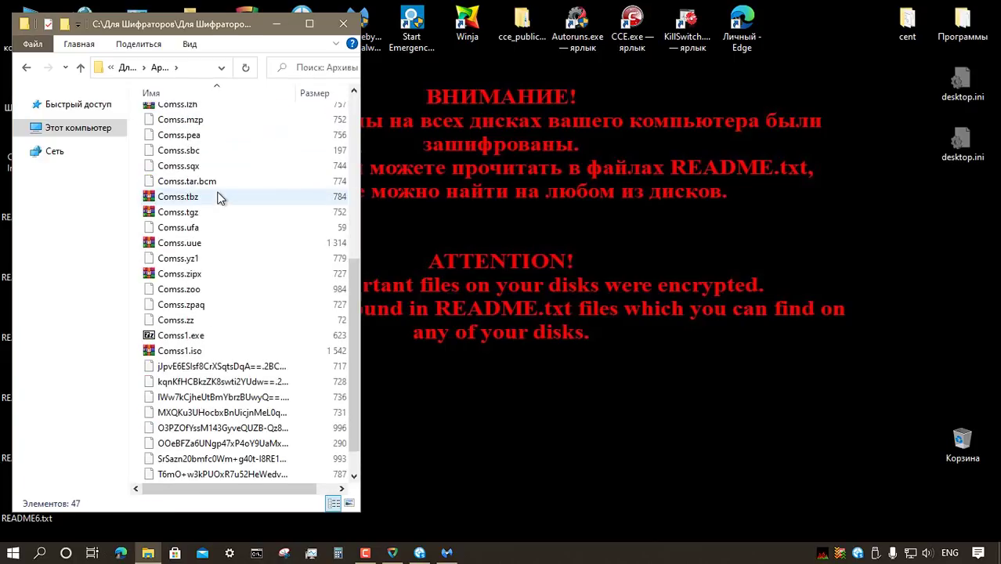
pyautogui.click(80, 67)
pyautogui.doubleClick(166, 129)
pyautogui.scroll(-5, 189, 179)
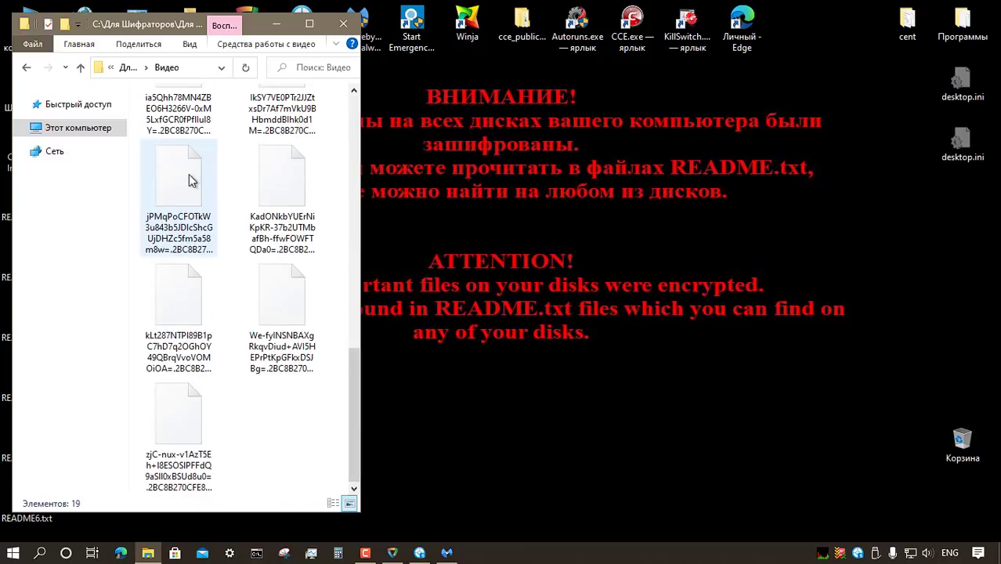
# Step: Examine the Документы and Музыка folders in C:\Для Шифраторов for encrypted files
pyautogui.click(80, 67)
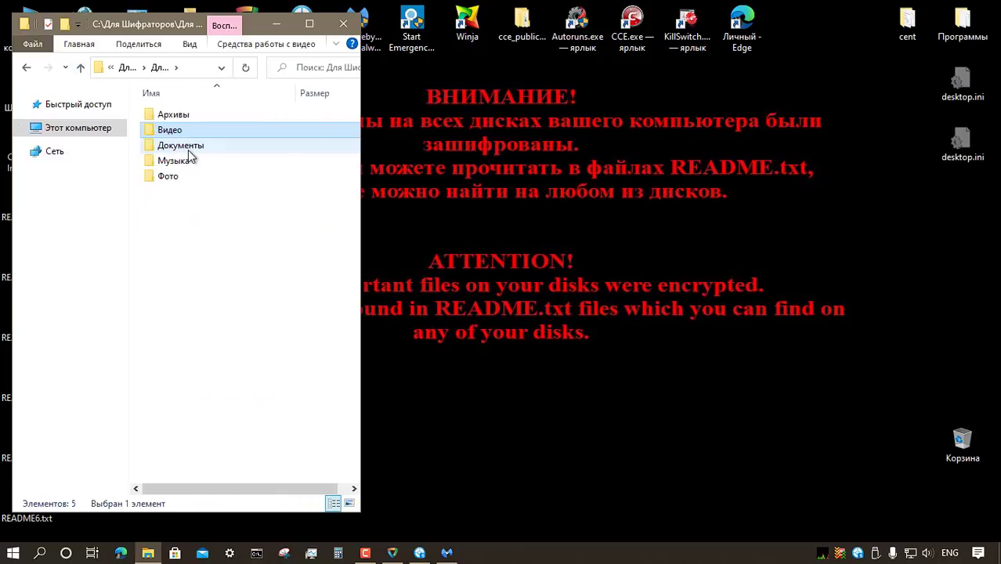
pyautogui.doubleClick(188, 149)
pyautogui.scroll(-6, 222, 196)
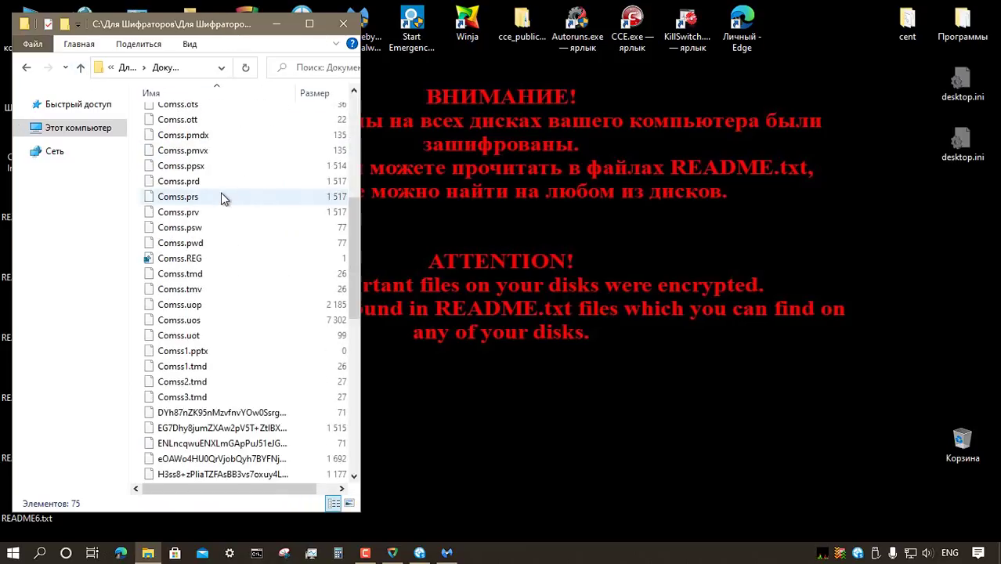
pyautogui.scroll(-5, 222, 195)
pyautogui.click(80, 67)
pyautogui.doubleClick(243, 212)
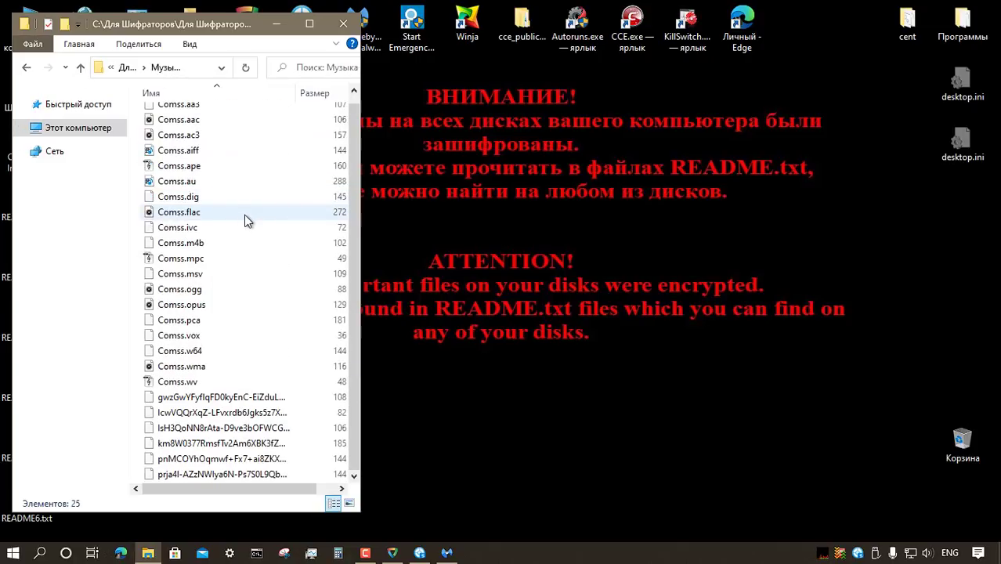
# Step: Check the Фото folder in C:\Для Шифраторов for encrypted files and close the window
pyautogui.click(80, 67)
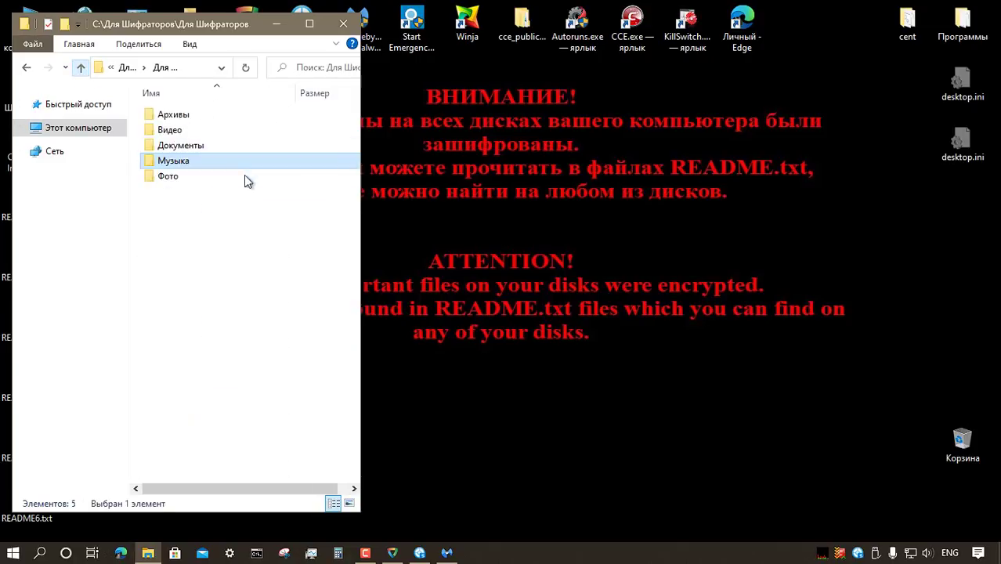
pyautogui.doubleClick(244, 177)
pyautogui.scroll(-3, 284, 288)
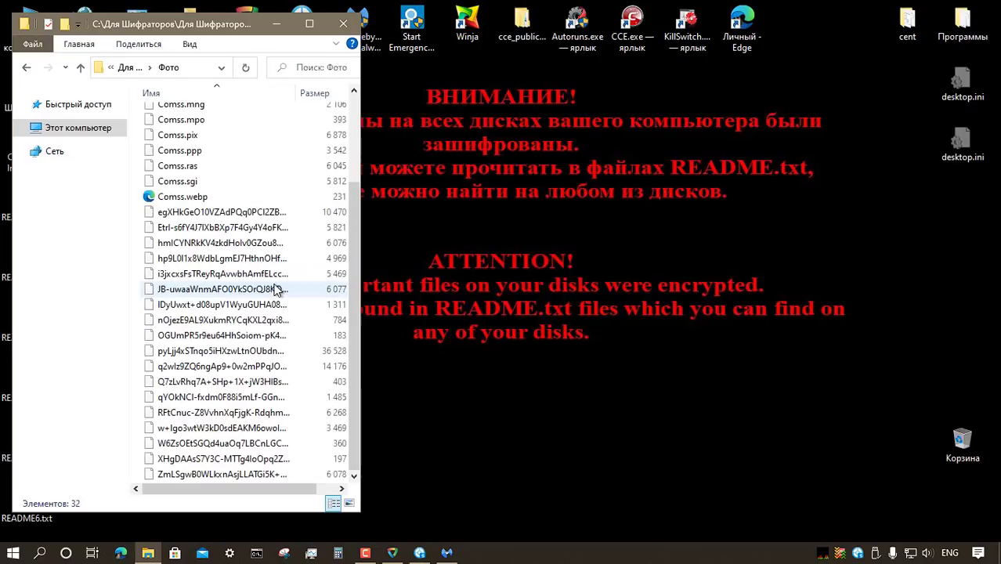
pyautogui.hotkey('alt', 'F4')
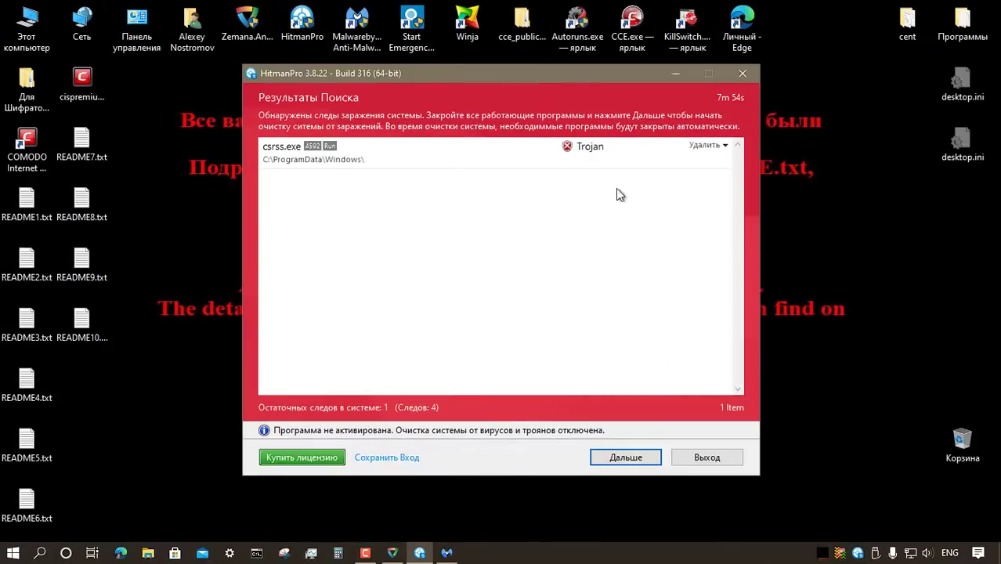
# Step: Review the csrss.exe detection in HitmanPro, and inspect the detected objects in the maximized Malwarebytes scan results
pyautogui.click(338, 161)
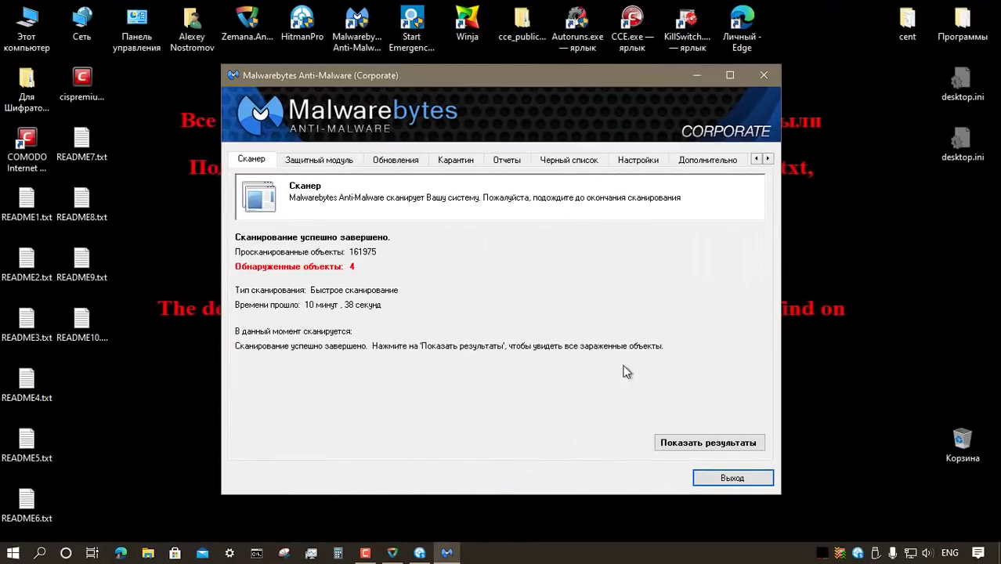
pyautogui.click(726, 444)
pyautogui.click(374, 235)
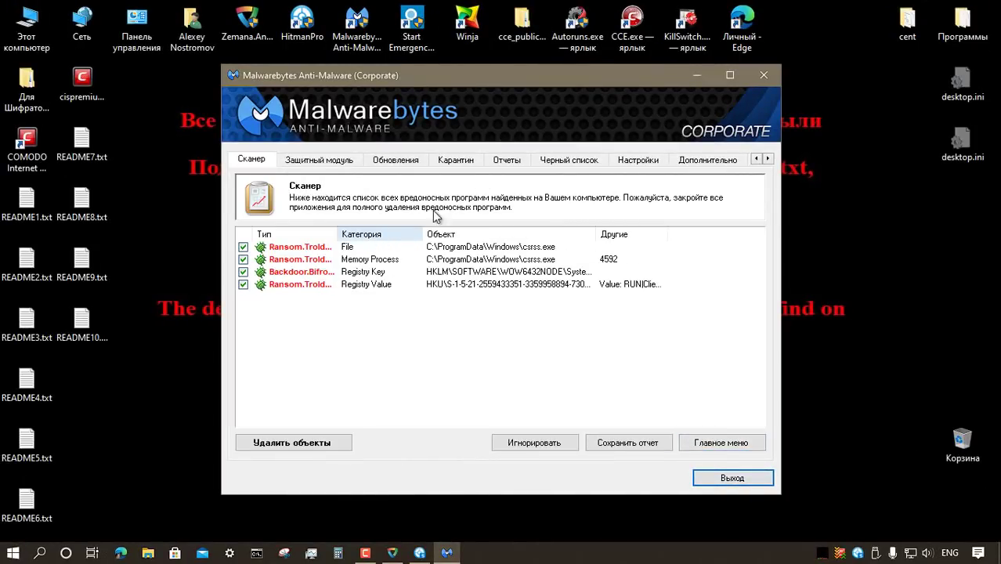
pyautogui.click(729, 74)
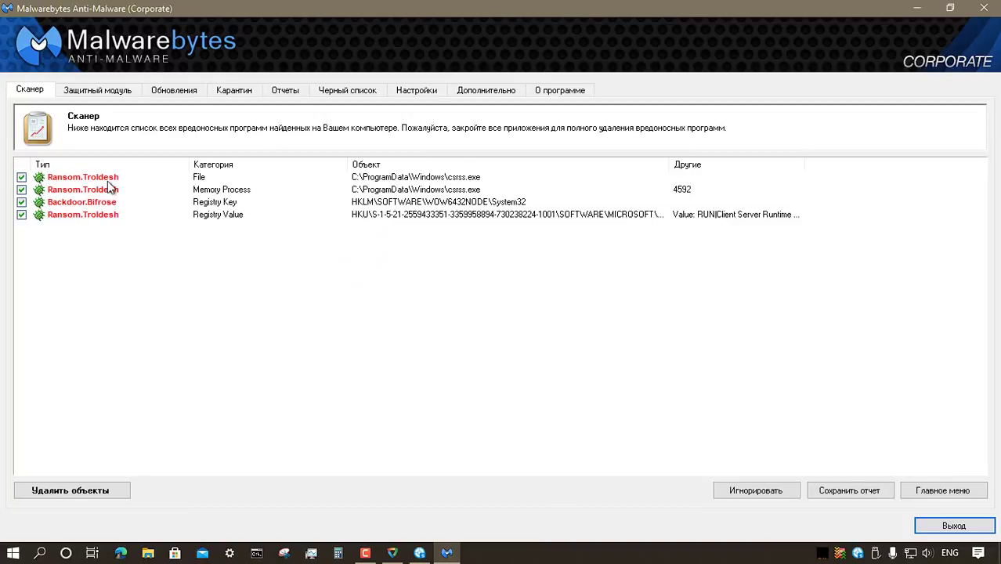
pyautogui.click(489, 190)
pyautogui.click(215, 205)
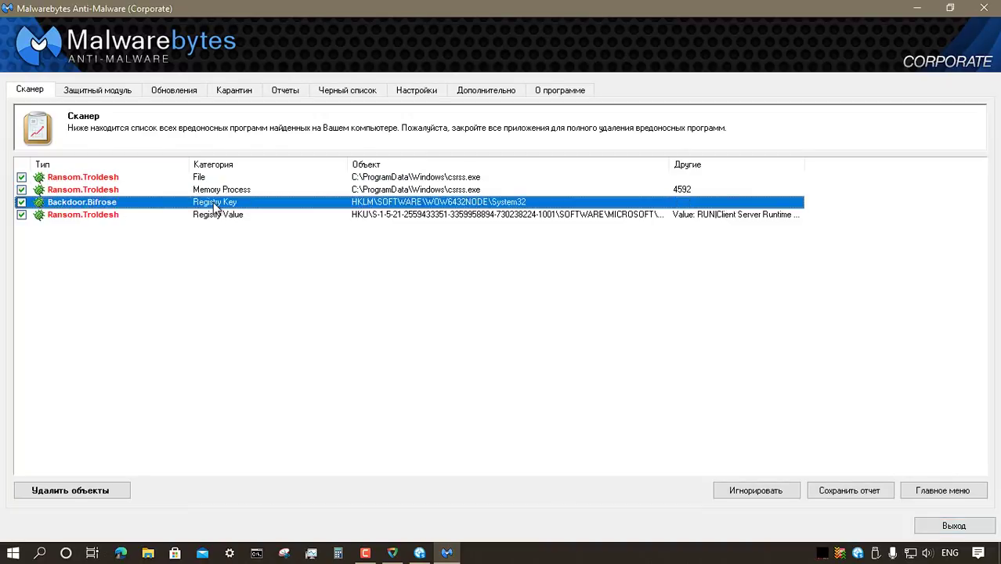
pyautogui.click(220, 217)
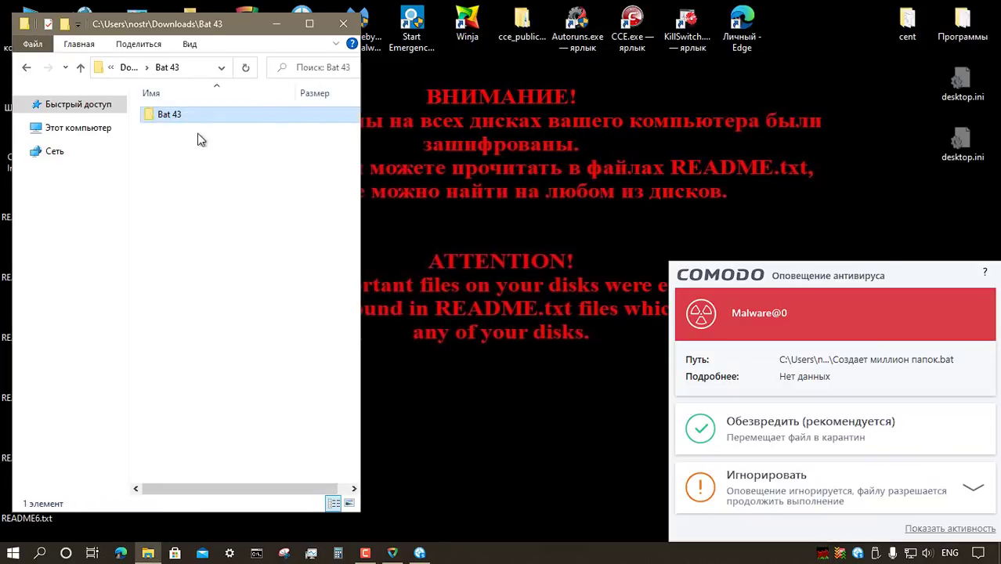
# Step: Open the inner Bat 43 folder and have COMODO disinfect Создает миллион папок.bat from its antivirus alert
pyautogui.doubleClick(199, 115)
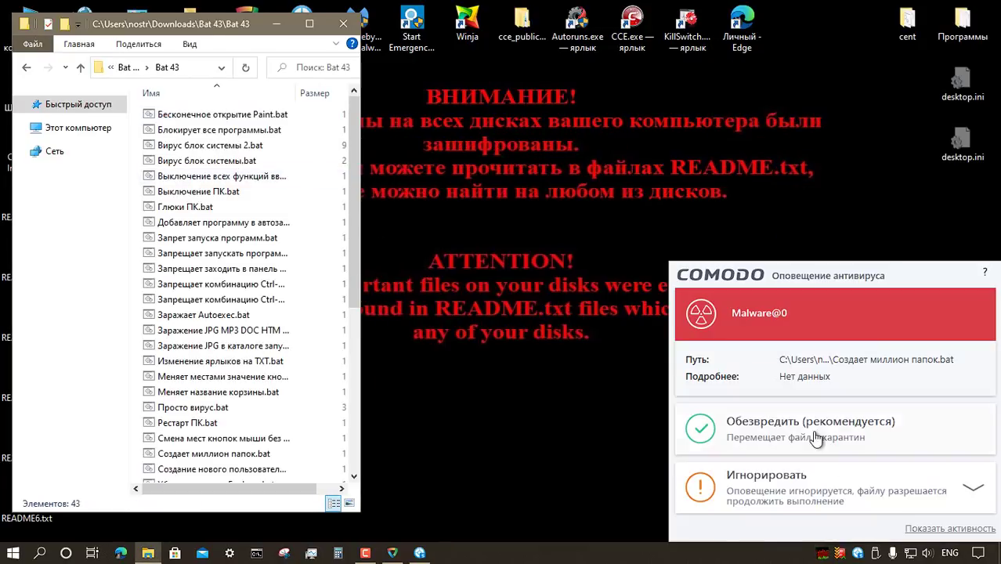
pyautogui.click(817, 436)
# Step: Go back to the outer Bat 43 folder and scan its Bat 43 subfolder with COMODO antivirus
pyautogui.hotkey('alt', 'Left')
pyautogui.rightClick(198, 115)
pyautogui.click(277, 263)
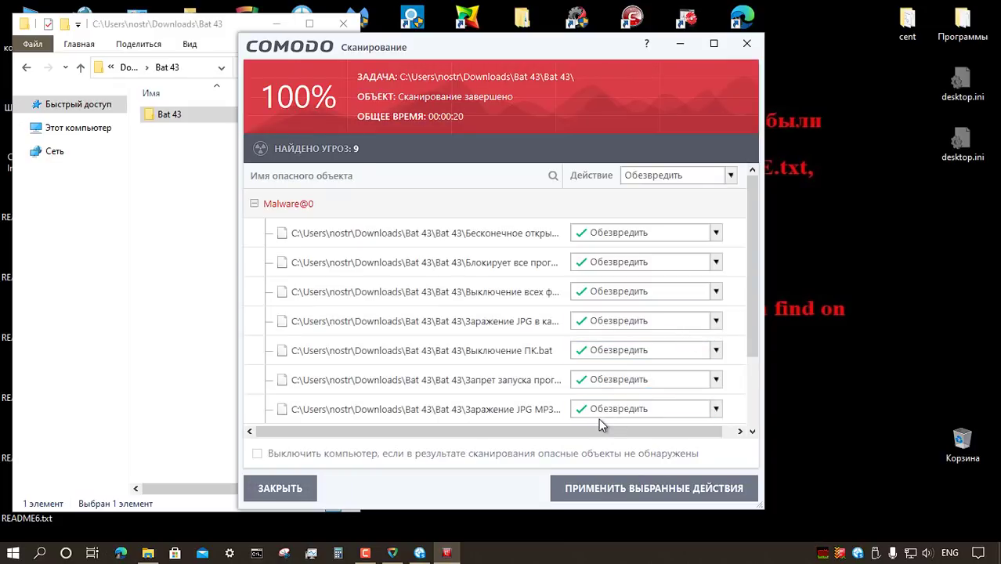
# Step: Apply the Обезвредить action to all threats in the COMODO scan results, close the results and open the inner Bat 43 folder
pyautogui.click(615, 487)
pyautogui.click(288, 488)
pyautogui.press('Return')
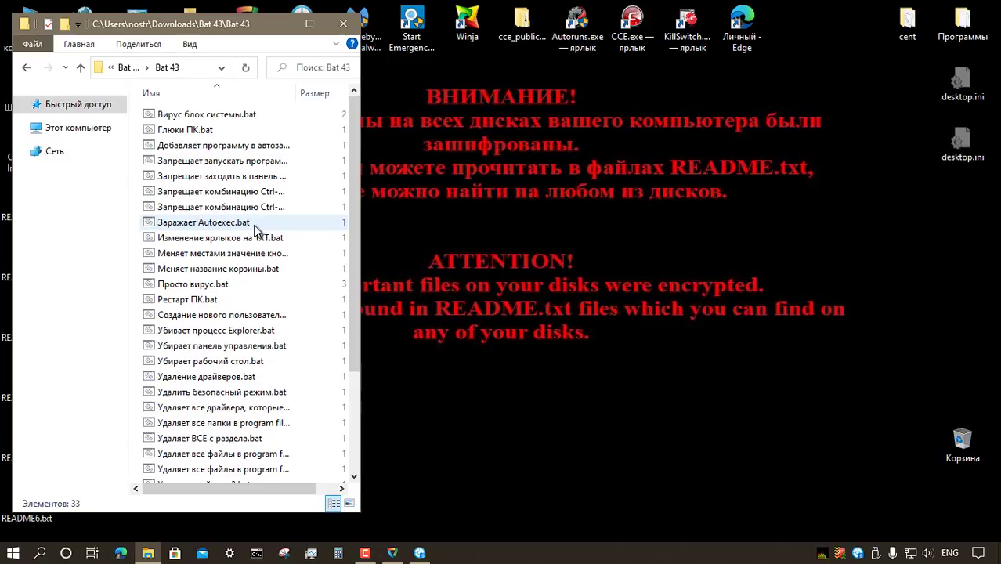
# Step: Run Глюки ПК.bat, allow its execution in the COMODO HIPS alert and dismiss the rundll32.vbs error
pyautogui.doubleClick(185, 129)
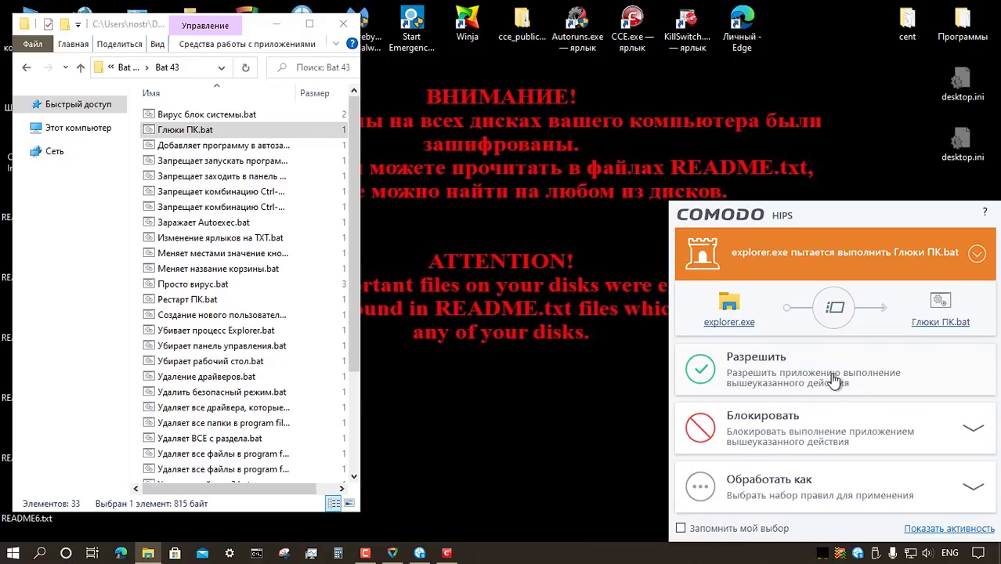
pyautogui.click(780, 365)
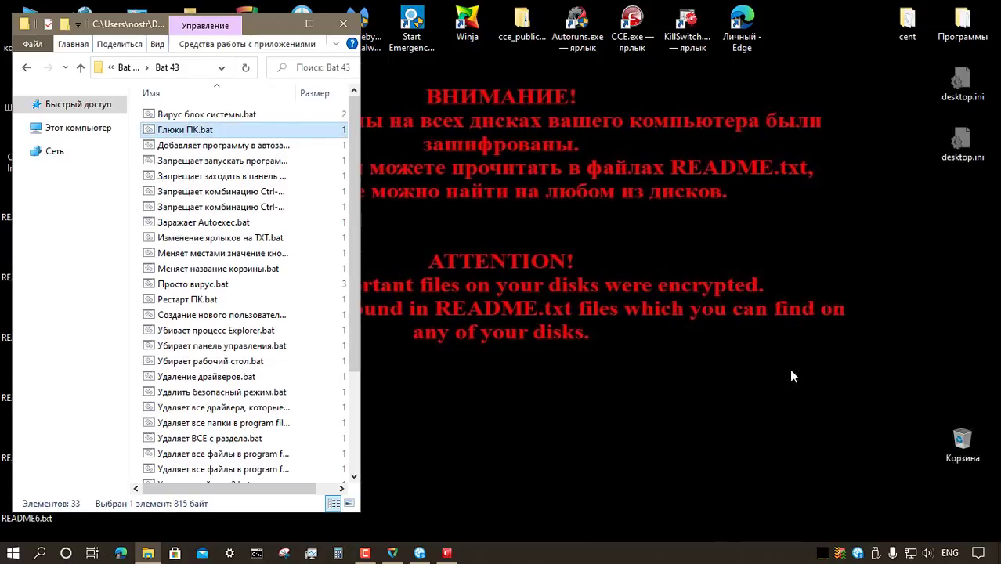
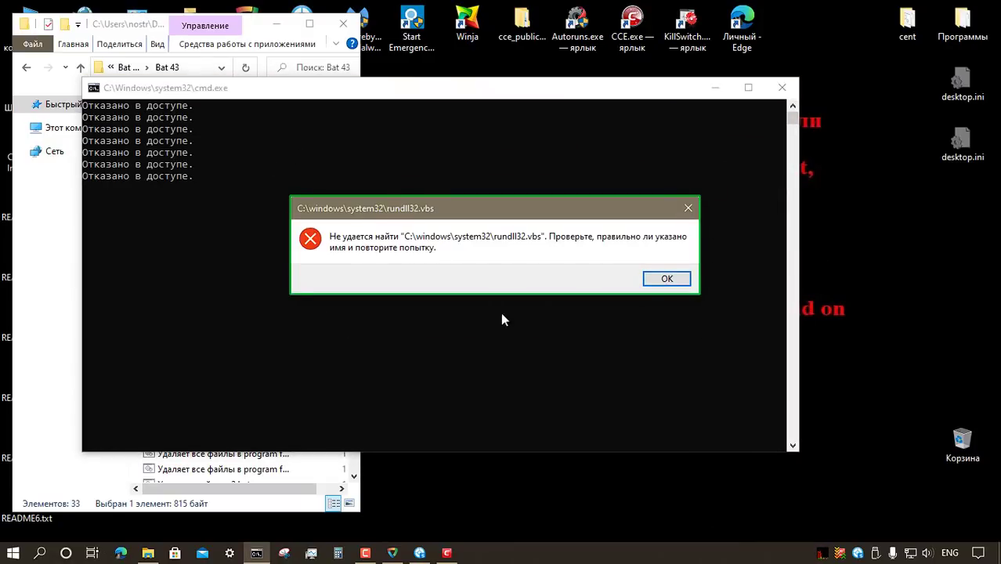
pyautogui.click(666, 280)
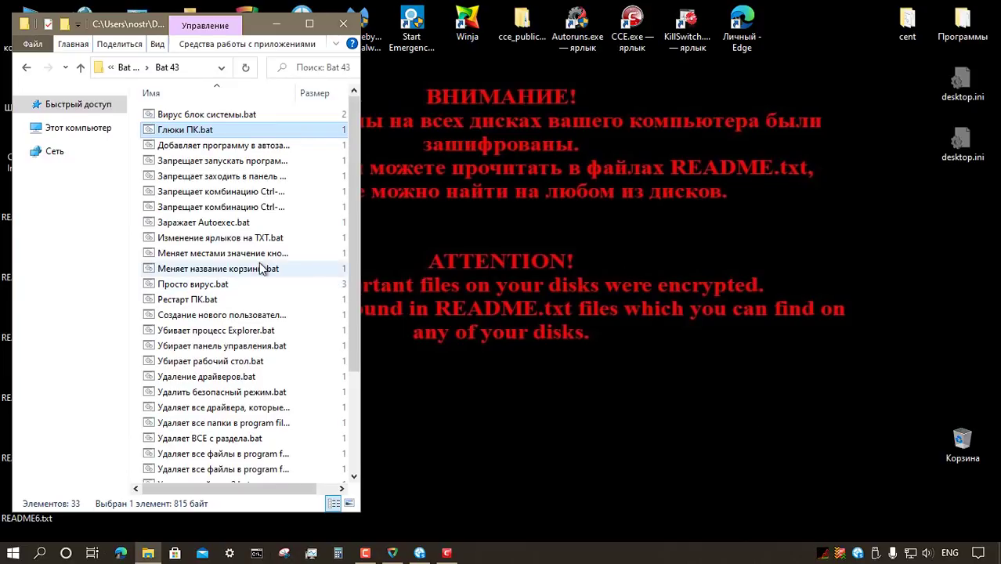
# Step: Run the samples Заражает Autoexec.bat and Просто вирус.bat from the inner Bat 43 folder
pyautogui.click(239, 222)
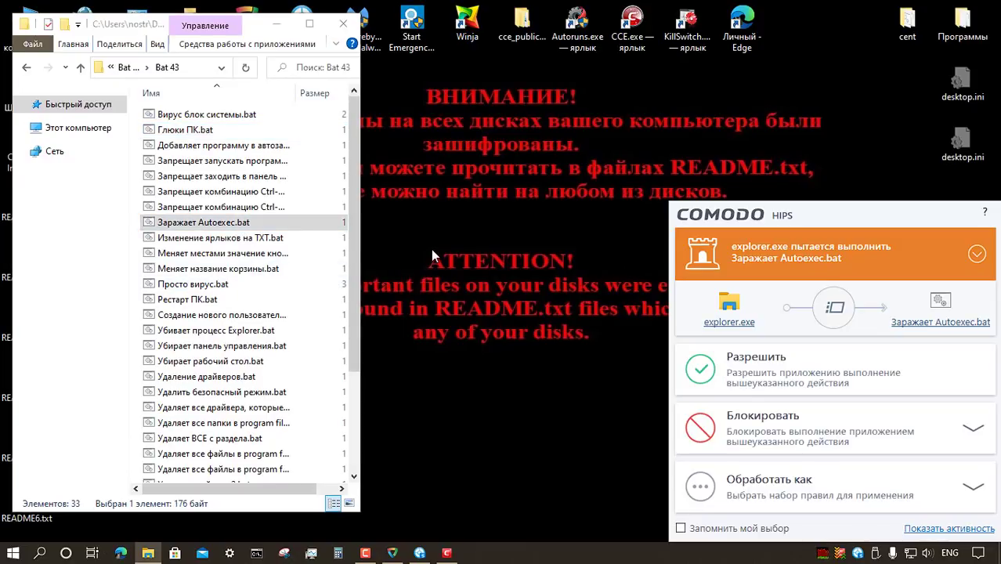
pyautogui.click(231, 288)
pyautogui.doubleClick(231, 289)
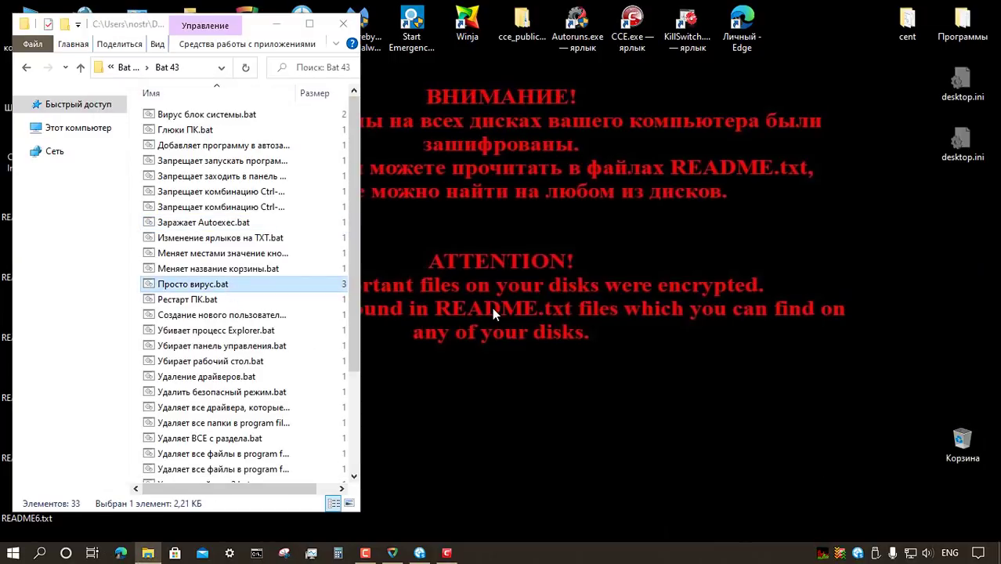
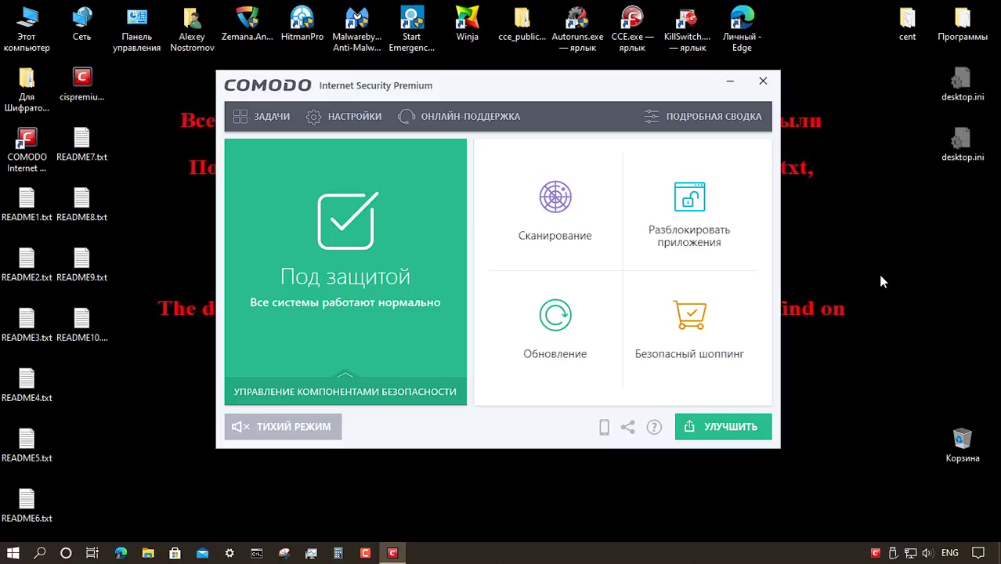
# Step: Check the Архивы folder inside the desktop's Для Шифраторов folder for encrypted files and close the window
pyautogui.click(26, 84)
pyautogui.press('Return')
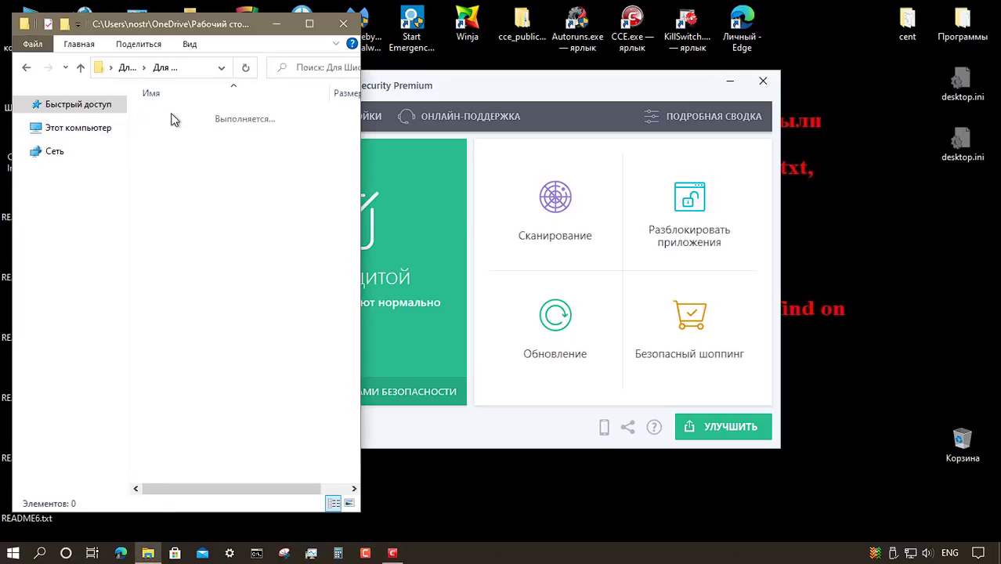
pyautogui.doubleClick(186, 118)
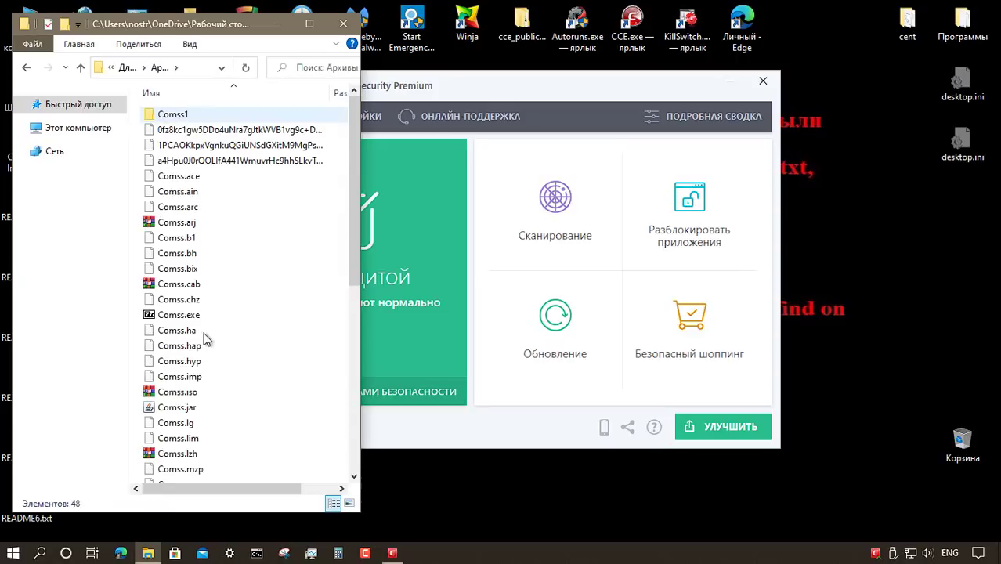
pyautogui.click(343, 23)
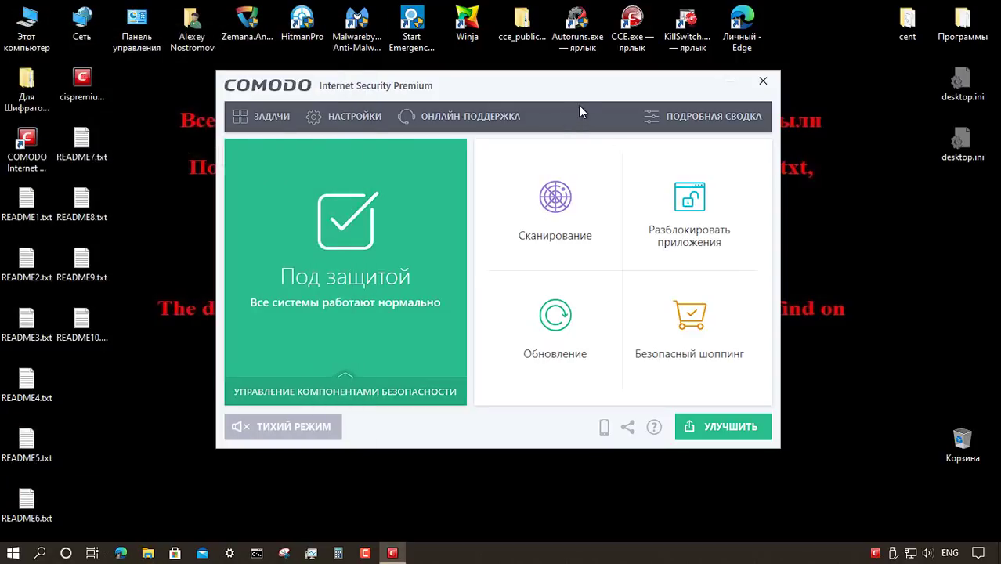